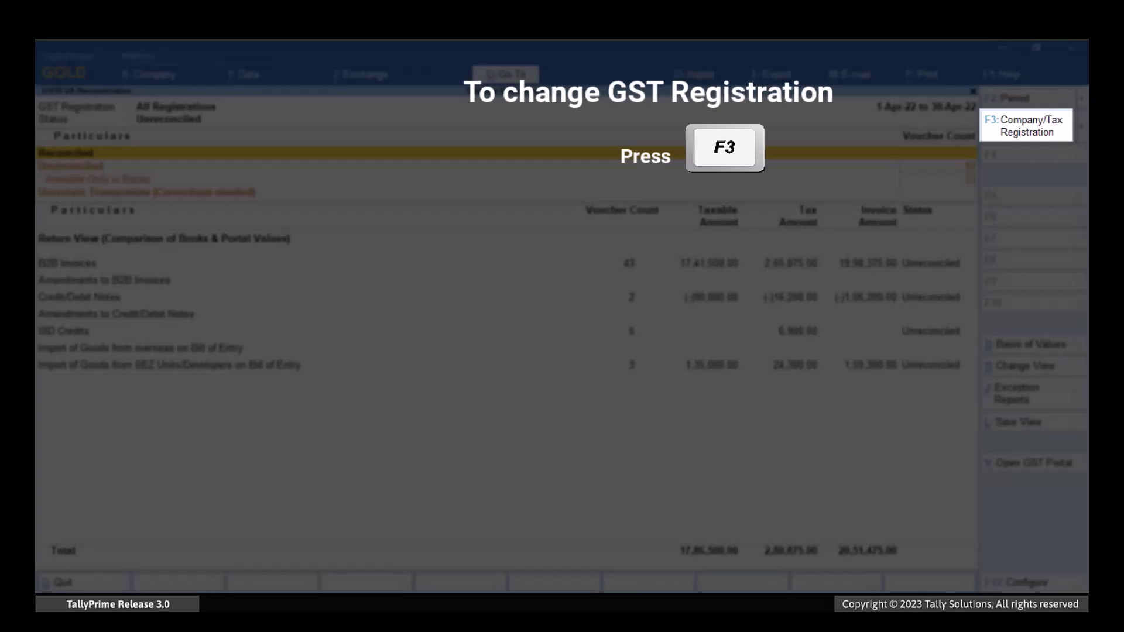
# Select National Enterprises as the company/tax registration so the GSTR-2A Reconciliation report covers all its registrations
pyautogui.press('F3')
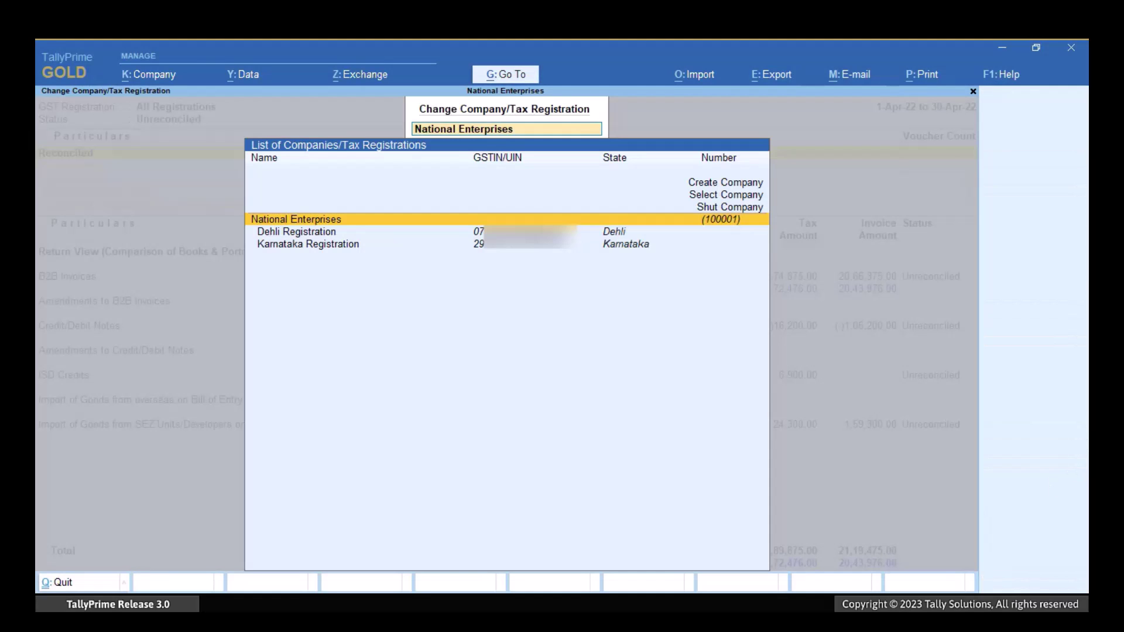
pyautogui.press('Down')
pyautogui.press('Down')
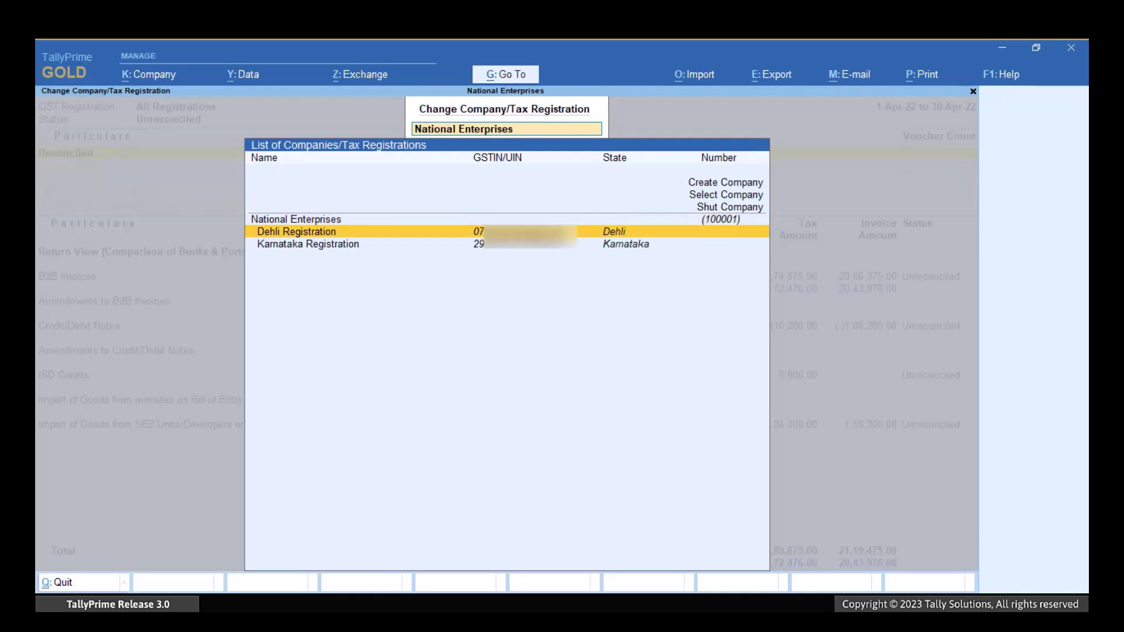
pyautogui.press('Up')
pyautogui.press('Up')
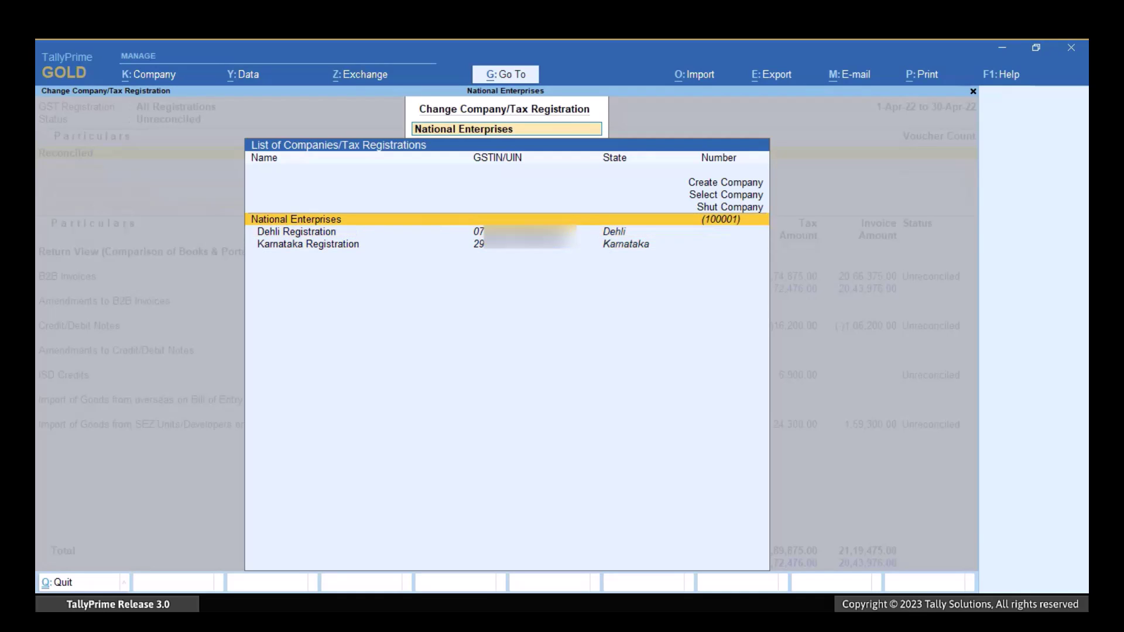
pyautogui.press('Return')
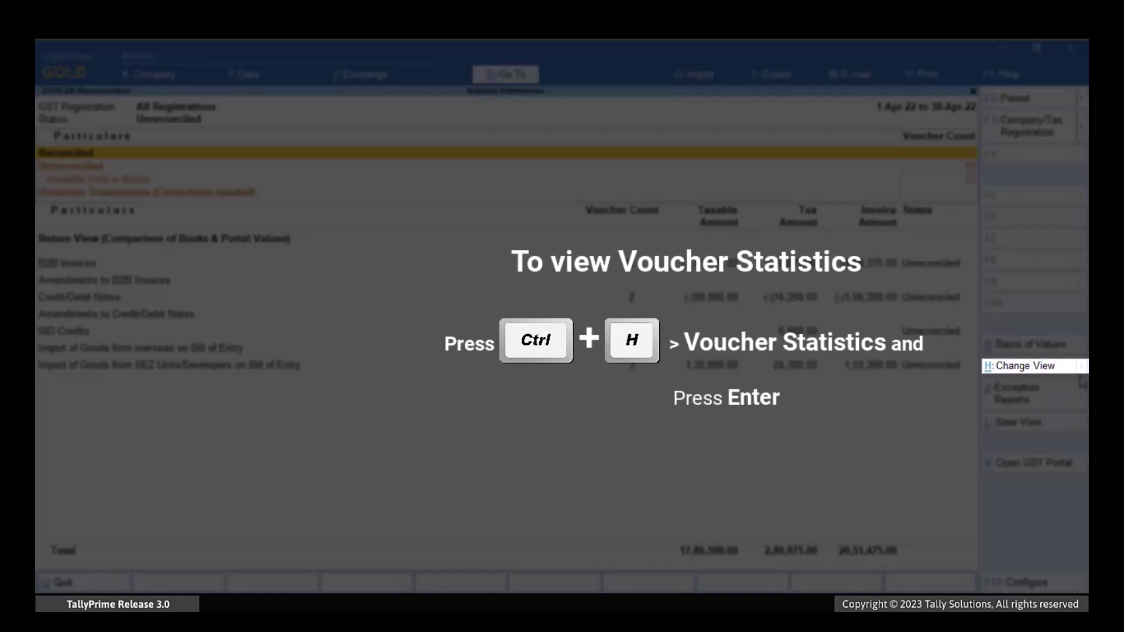
# View the report's Voucher Statistics and return to the Reconciliation Statistics view
pyautogui.click(1072, 368)
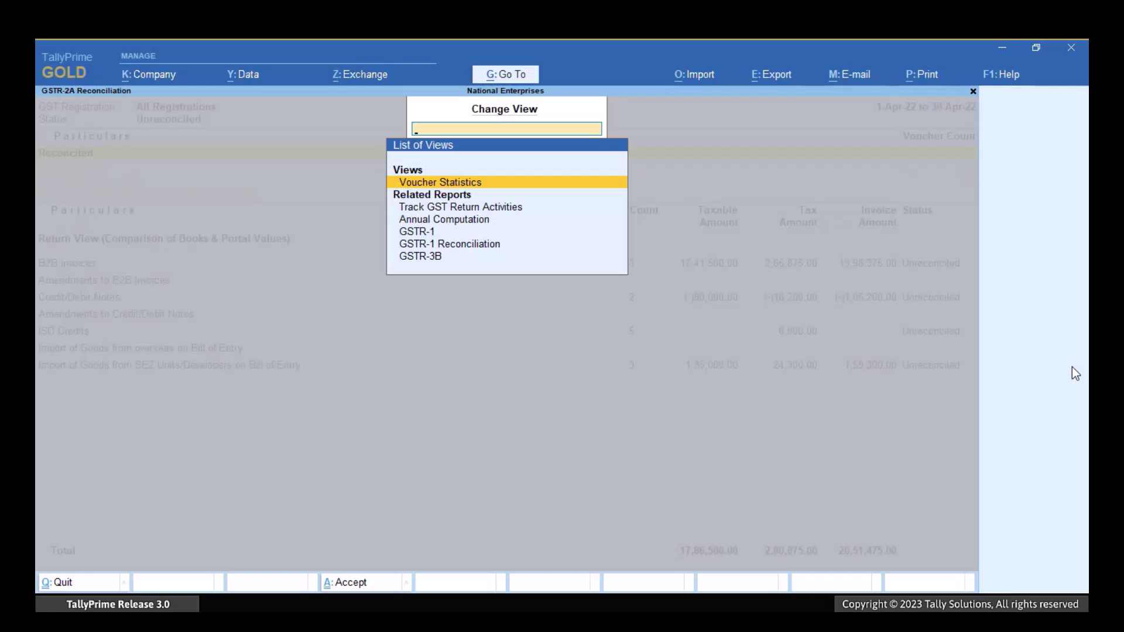
pyautogui.press('Return')
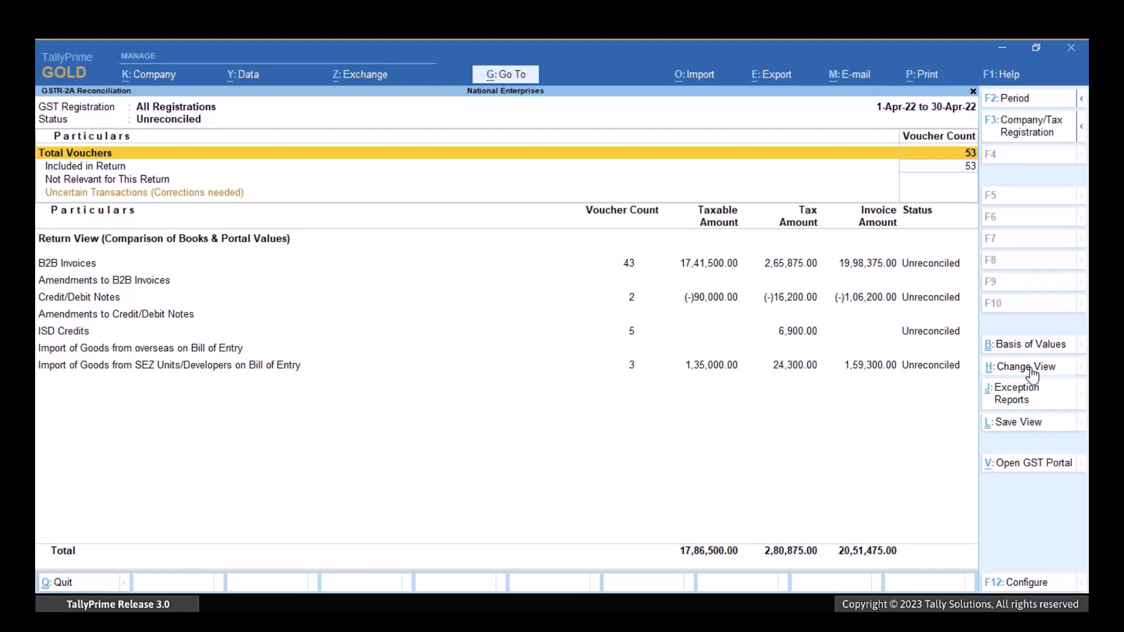
pyautogui.click(1031, 368)
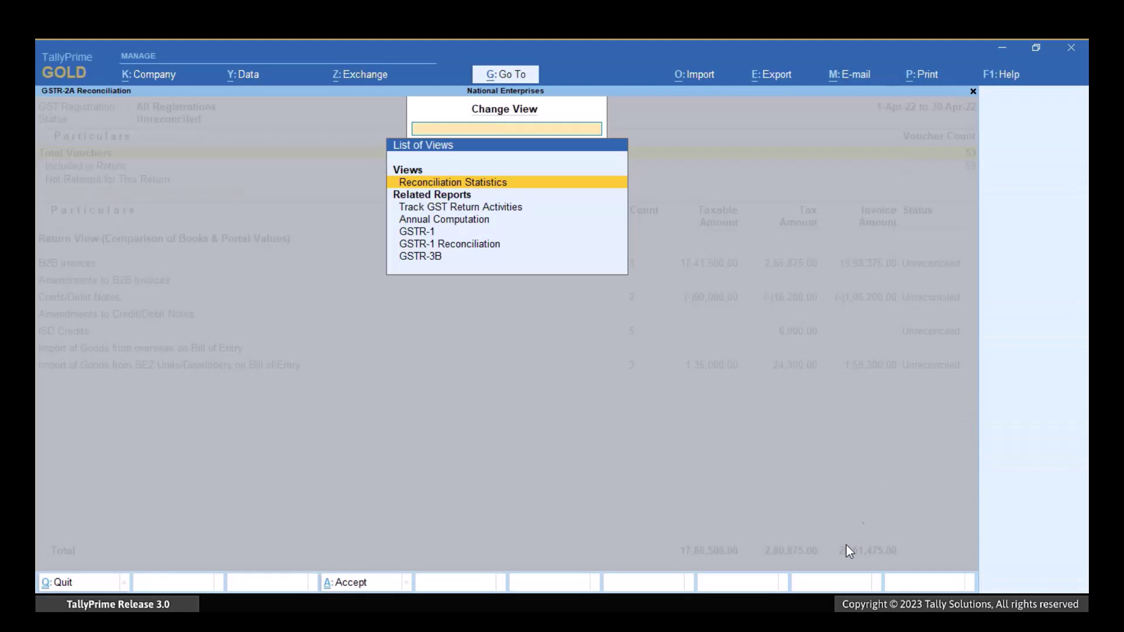
pyautogui.press('Return')
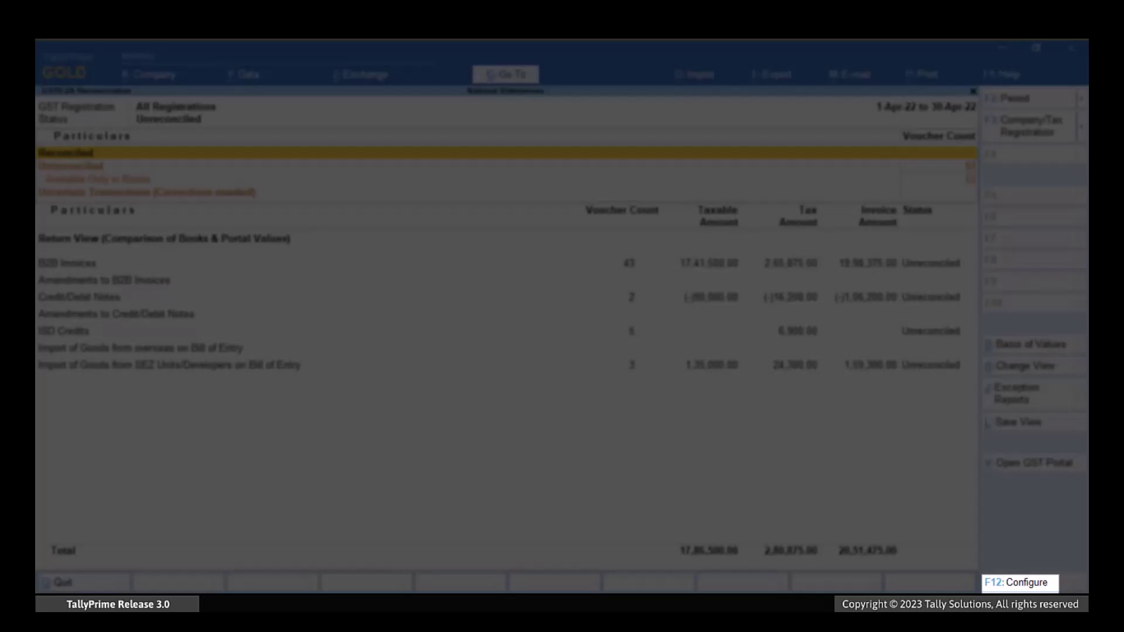
# Configure the report to show vouchers with pending actions in other periods and pending actions for other returns, both set to Yes
pyautogui.press('F12')
pyautogui.press('Return')
pyautogui.press('Return')
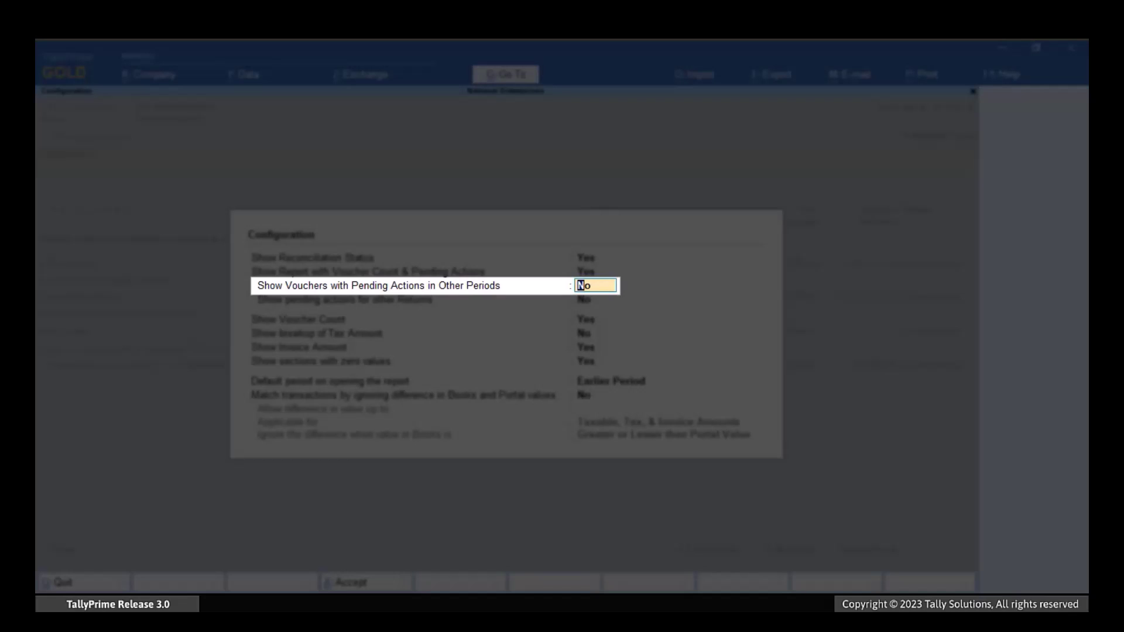
pyautogui.write('Yes')
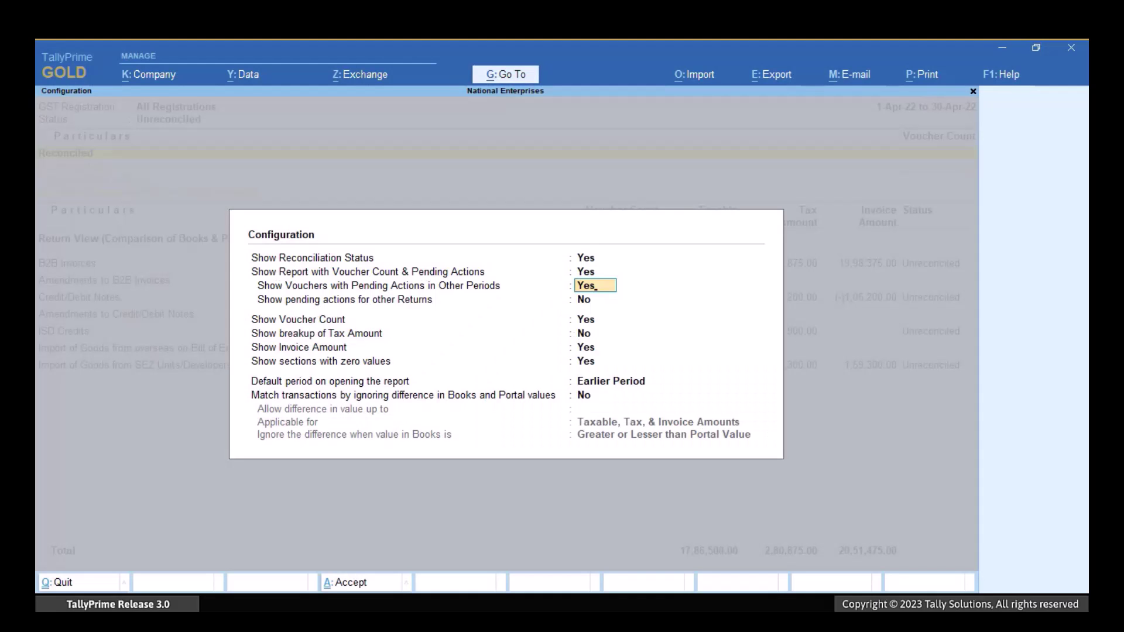
pyautogui.press('Return')
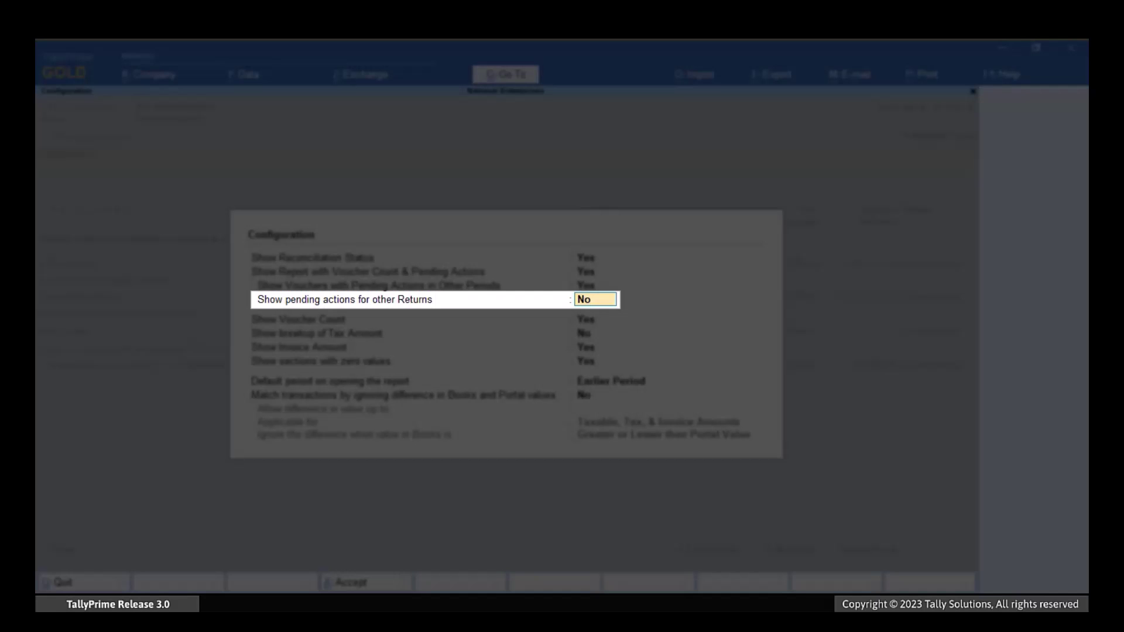
pyautogui.write('Yes')
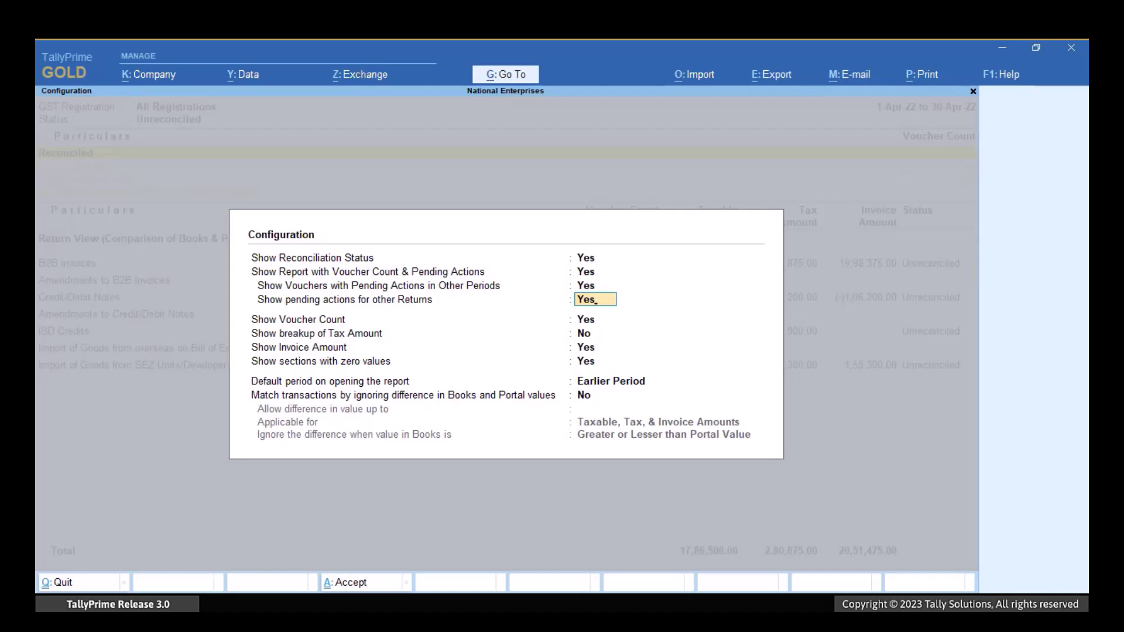
pyautogui.press('Return')
# Keep Earlier Period as the default period on opening the report and save the configuration
pyautogui.press('Return')
pyautogui.press('Return')
pyautogui.press('Return')
pyautogui.press('Return')
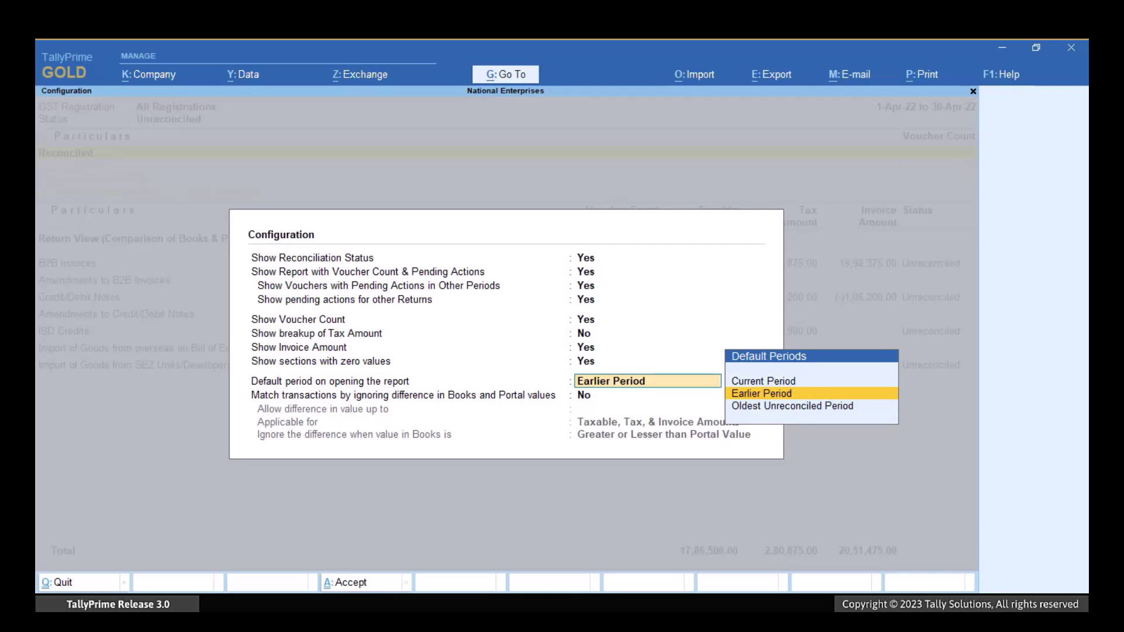
pyautogui.press('Return')
pyautogui.hotkey('ctrl', 'a')
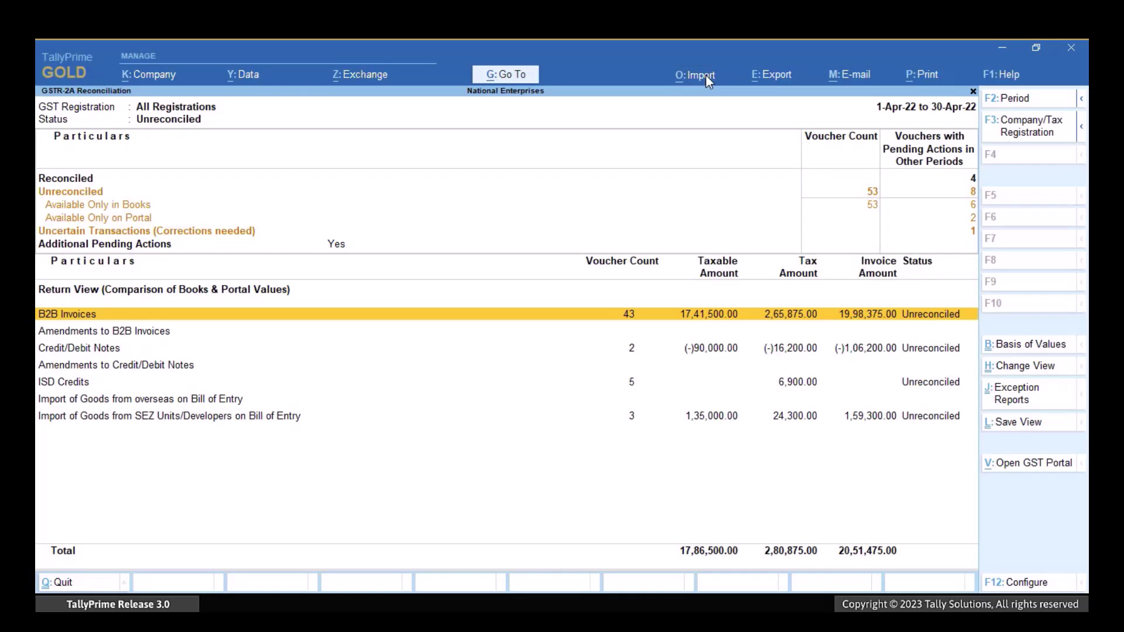
# Start a GST returns import for Karnataka Registration with GSTR-2A as the return type
pyautogui.click(706, 76)
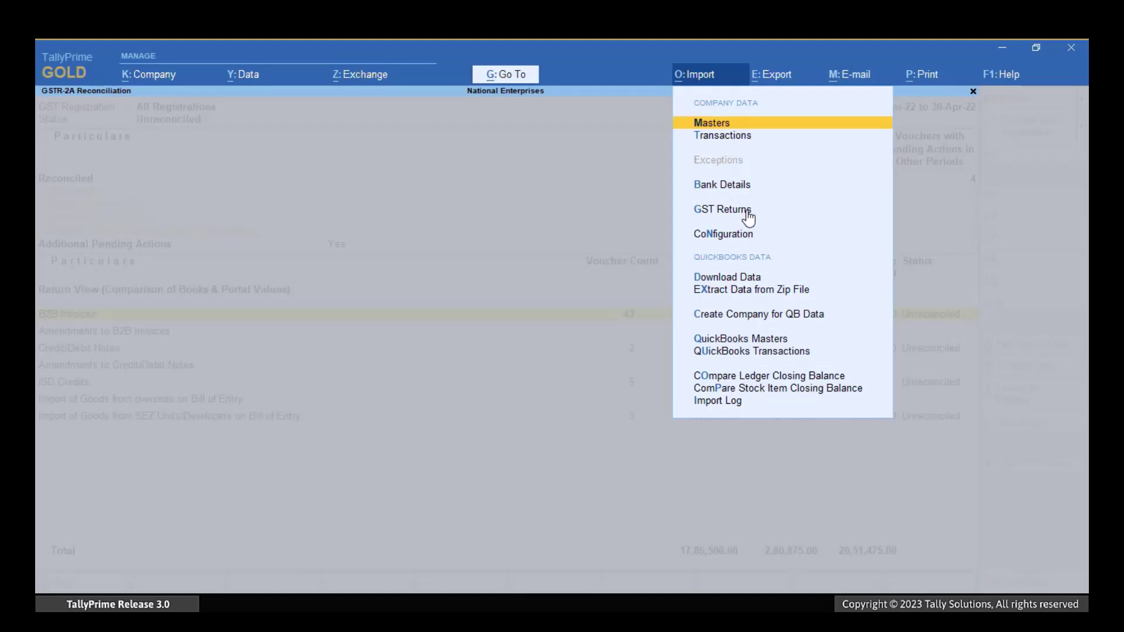
pyautogui.click(745, 214)
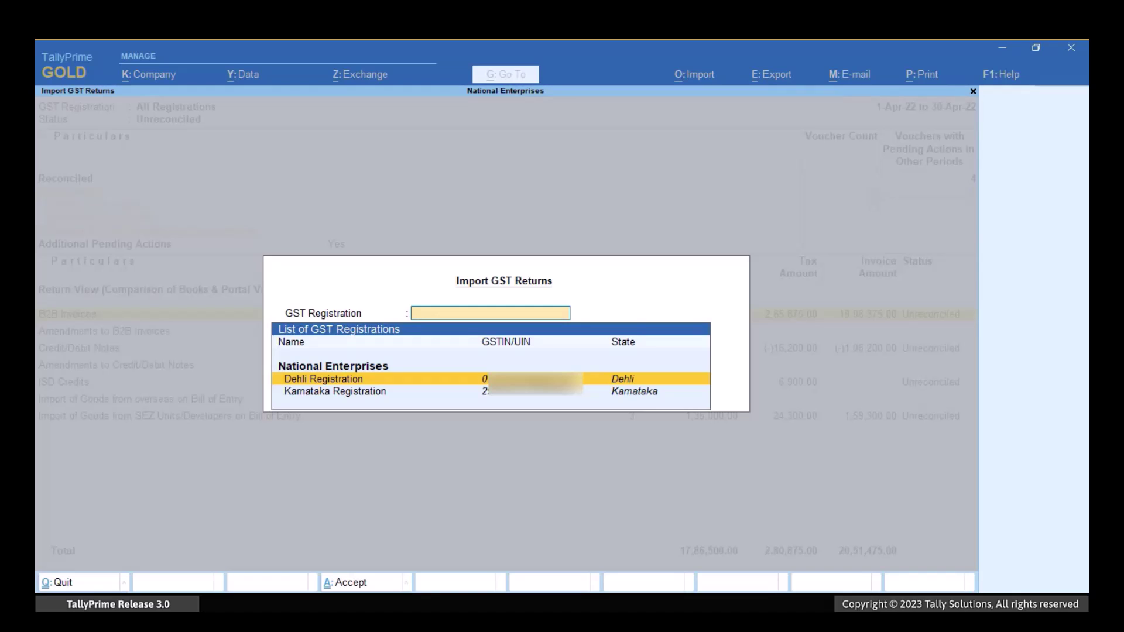
pyautogui.press('Down')
pyautogui.press('Return')
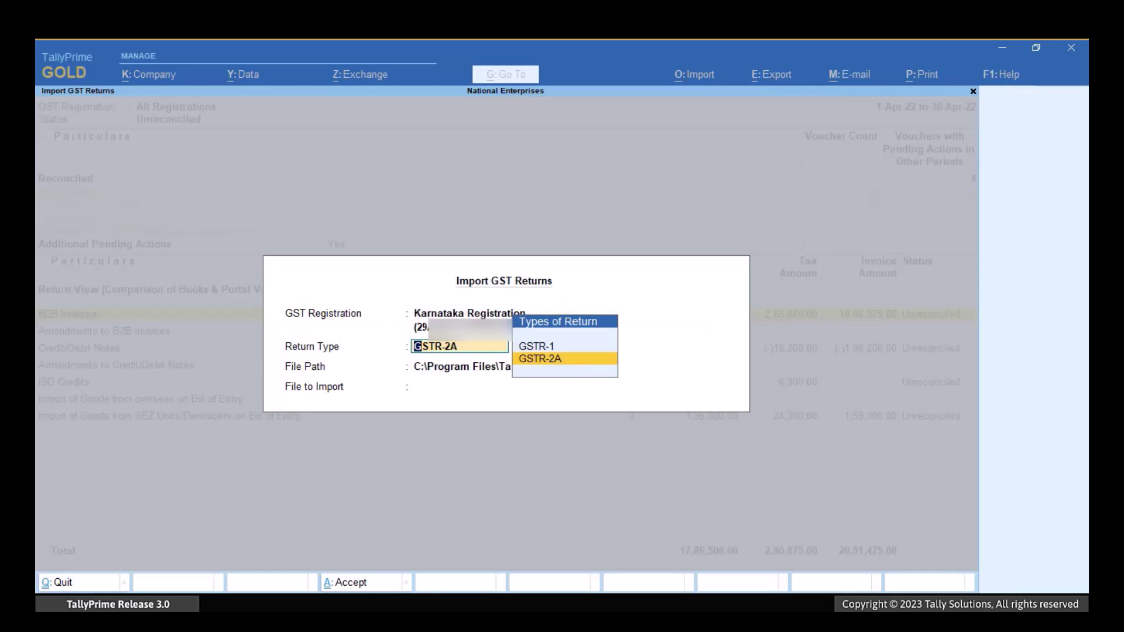
pyautogui.press('Return')
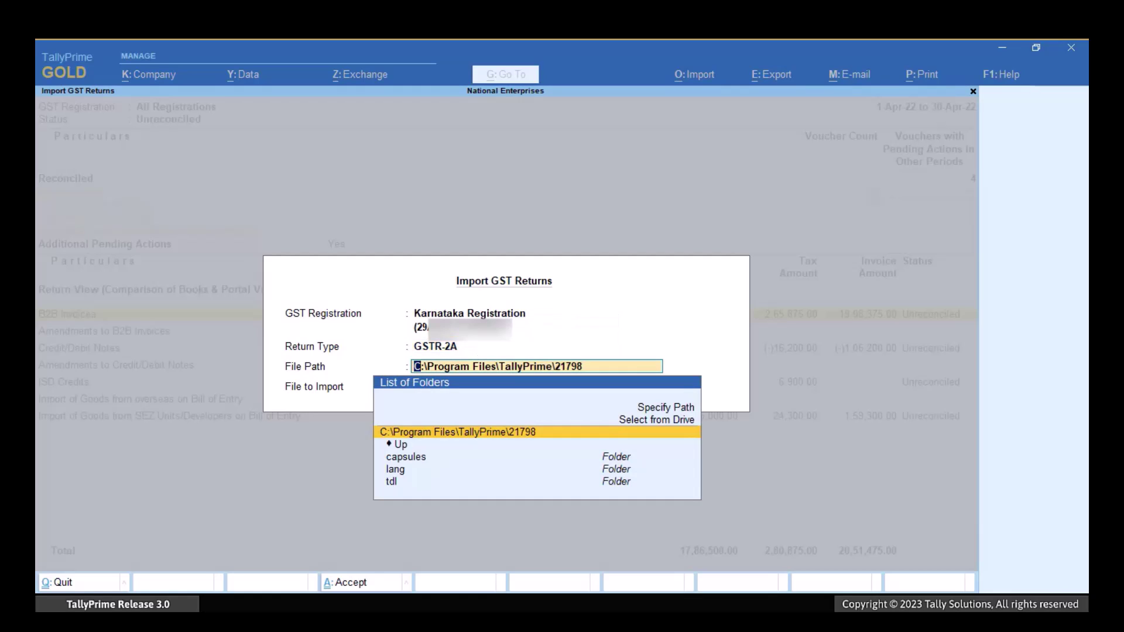
# Specify D:\Downloads as the file path for the GST returns import
pyautogui.press('Up')
pyautogui.press('Up')
pyautogui.press('Return')
pyautogui.write('D:\\Downloads')
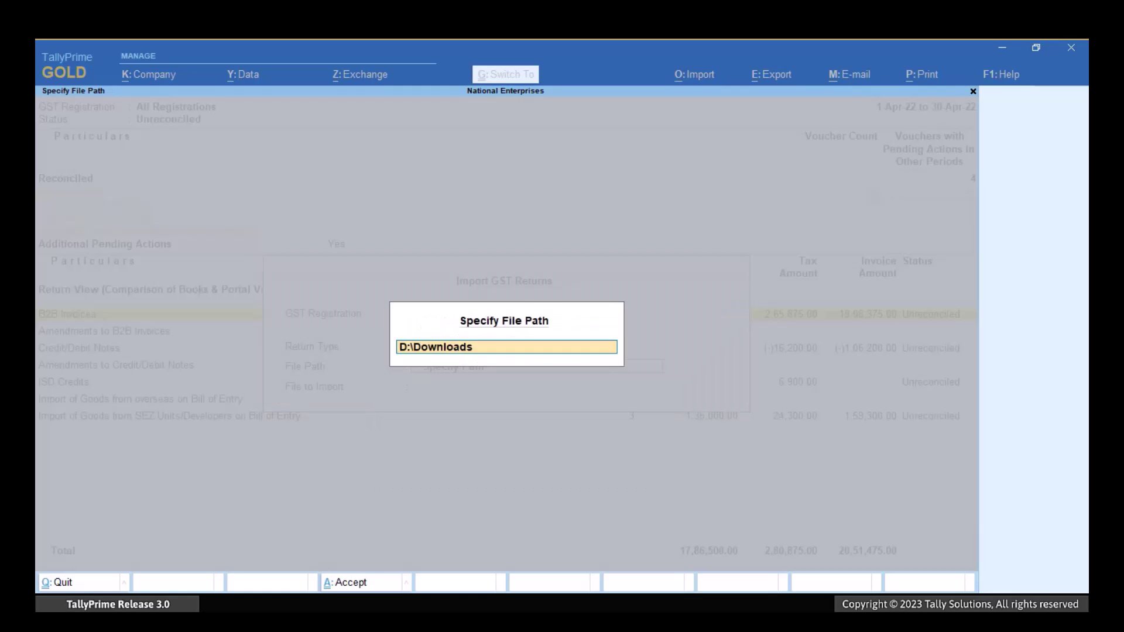
pyautogui.press('Return')
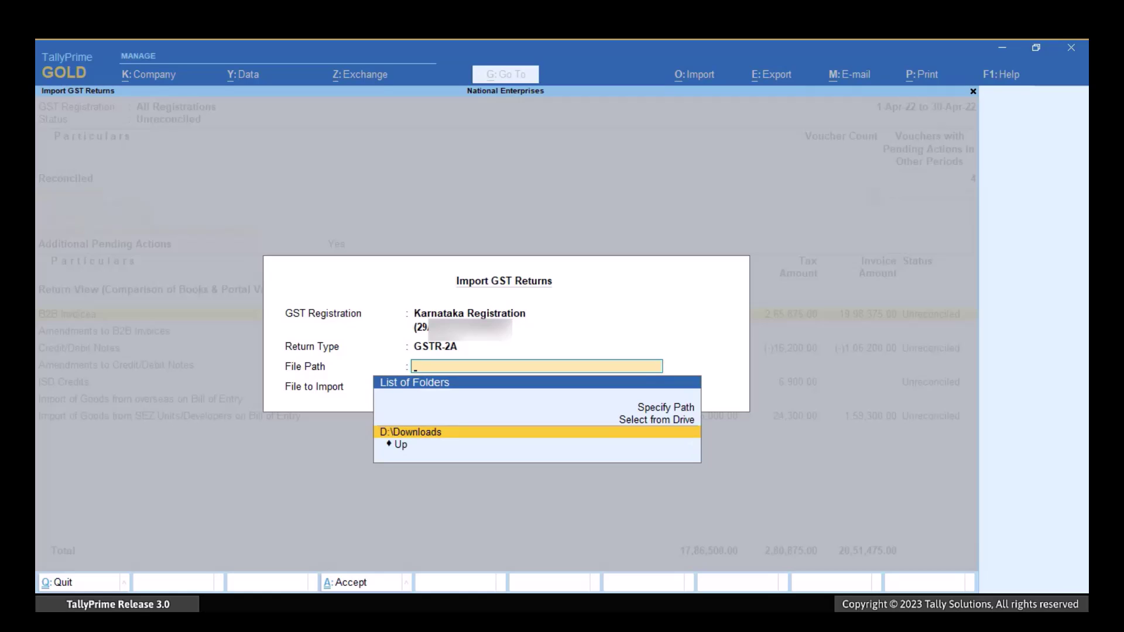
pyautogui.press('Return')
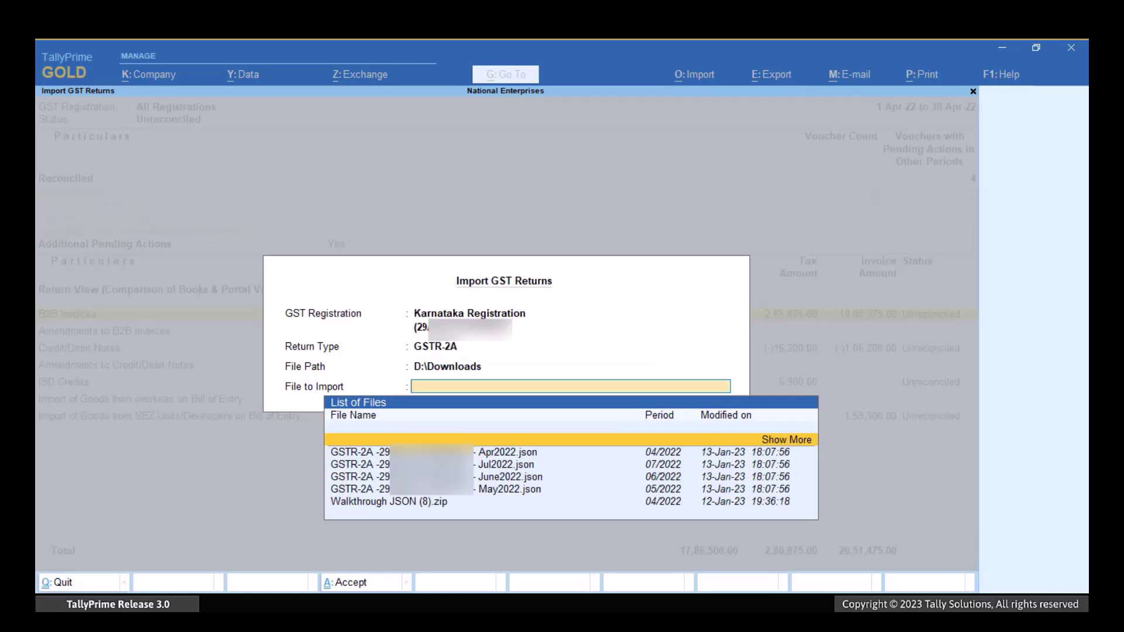
# Import the Apr2022 GSTR-2A JSON file and dismiss the import summary
pyautogui.press('Down')
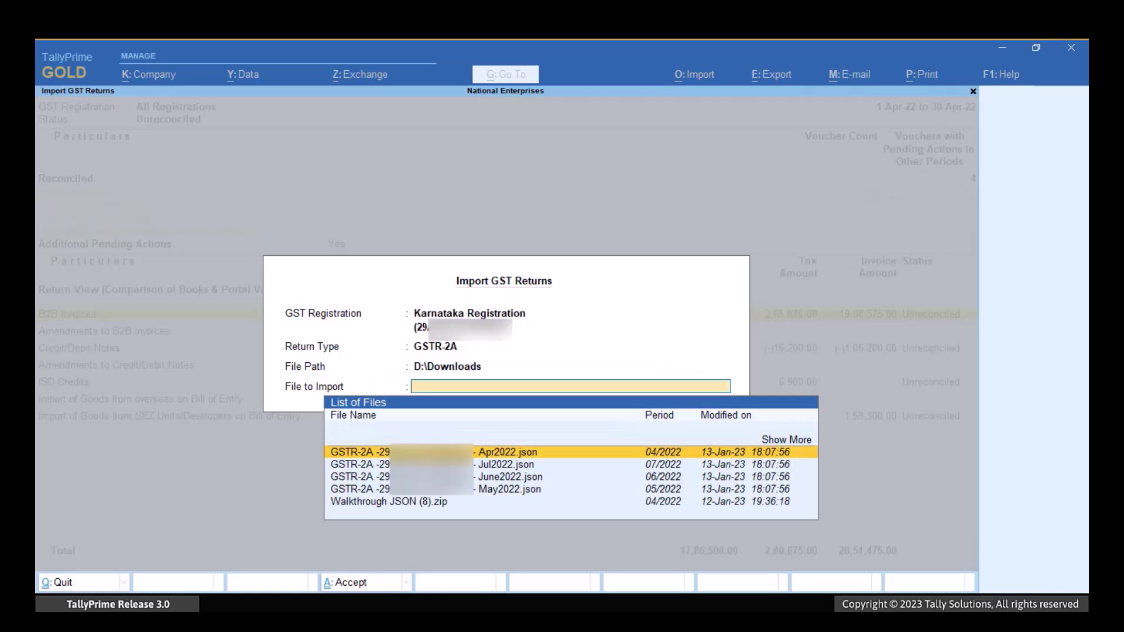
pyautogui.press('Return')
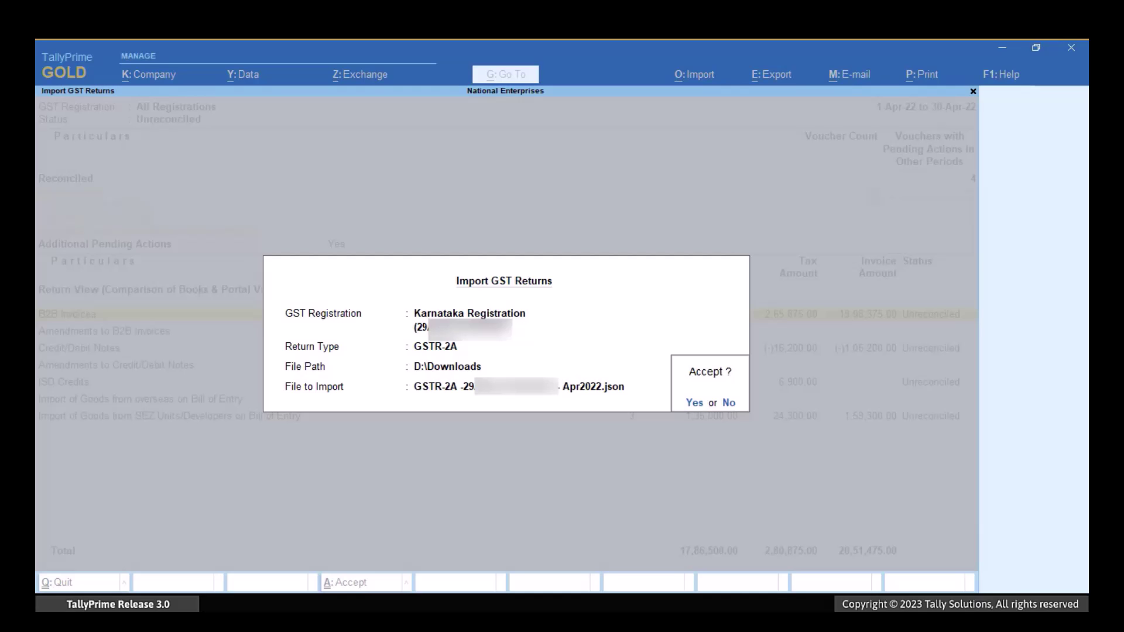
pyautogui.press('Return')
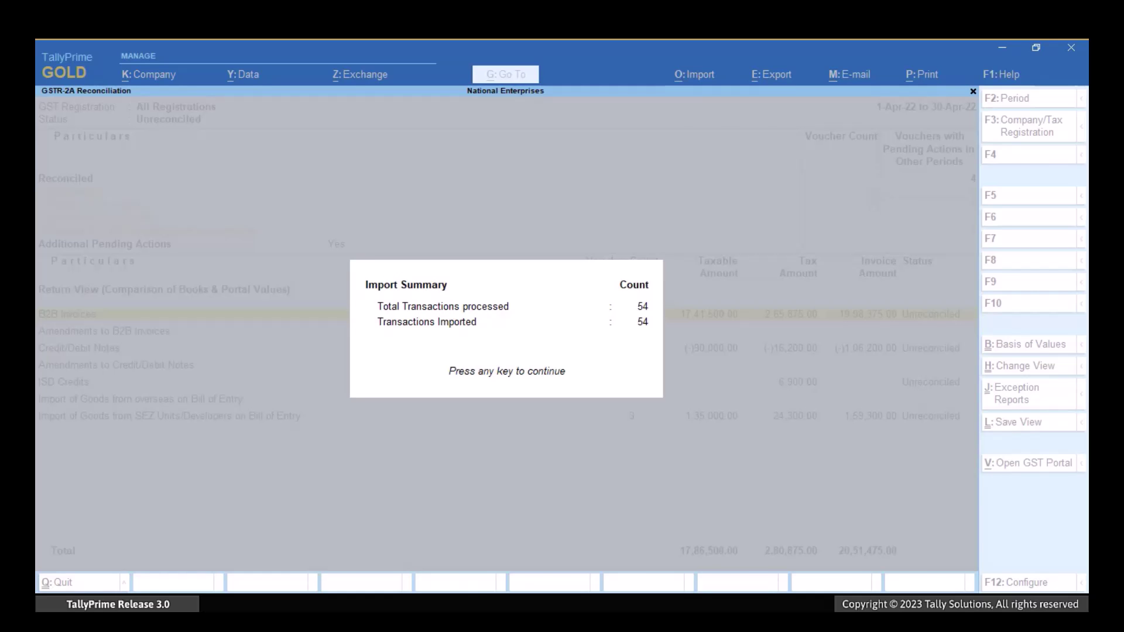
pyautogui.press('Return')
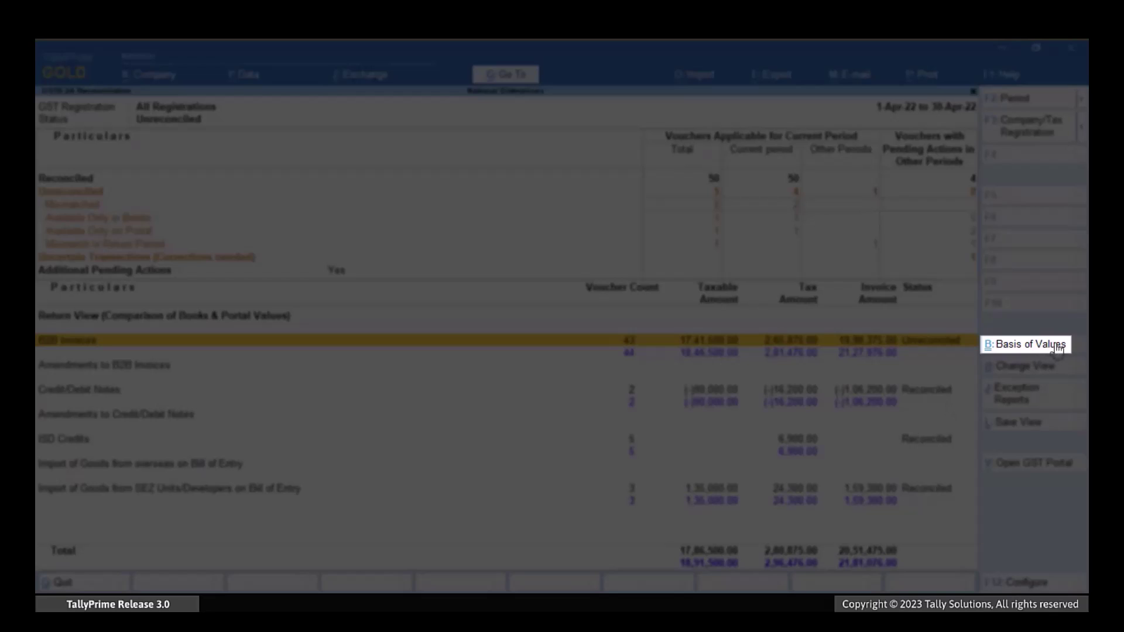
# Review the basis options for the report details and select All Transactions
pyautogui.click(1057, 347)
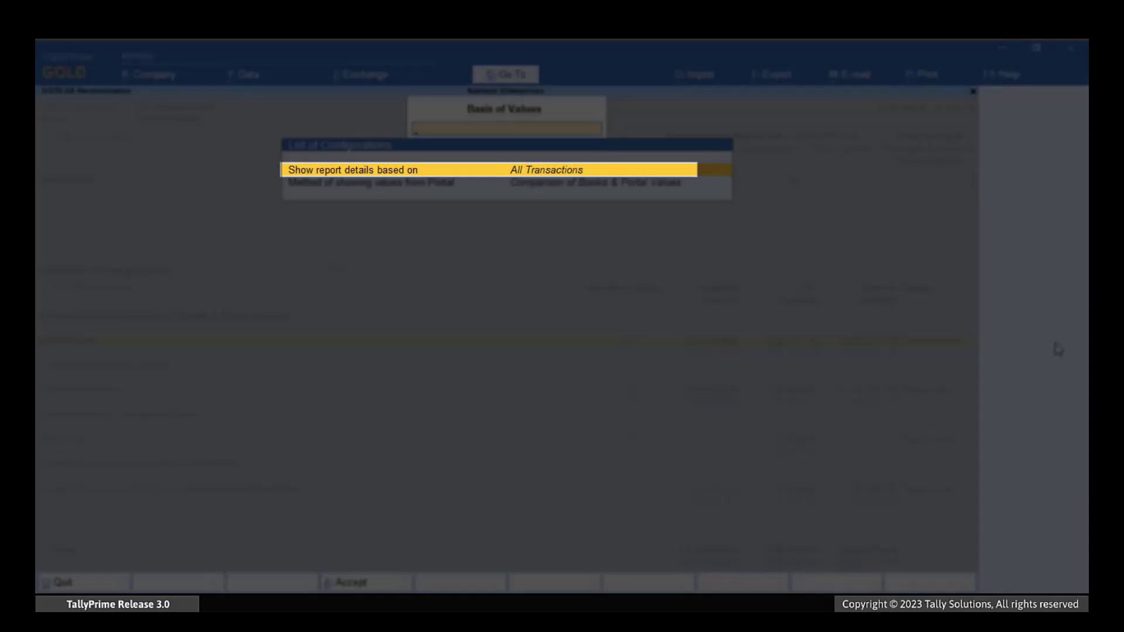
pyautogui.press('Return')
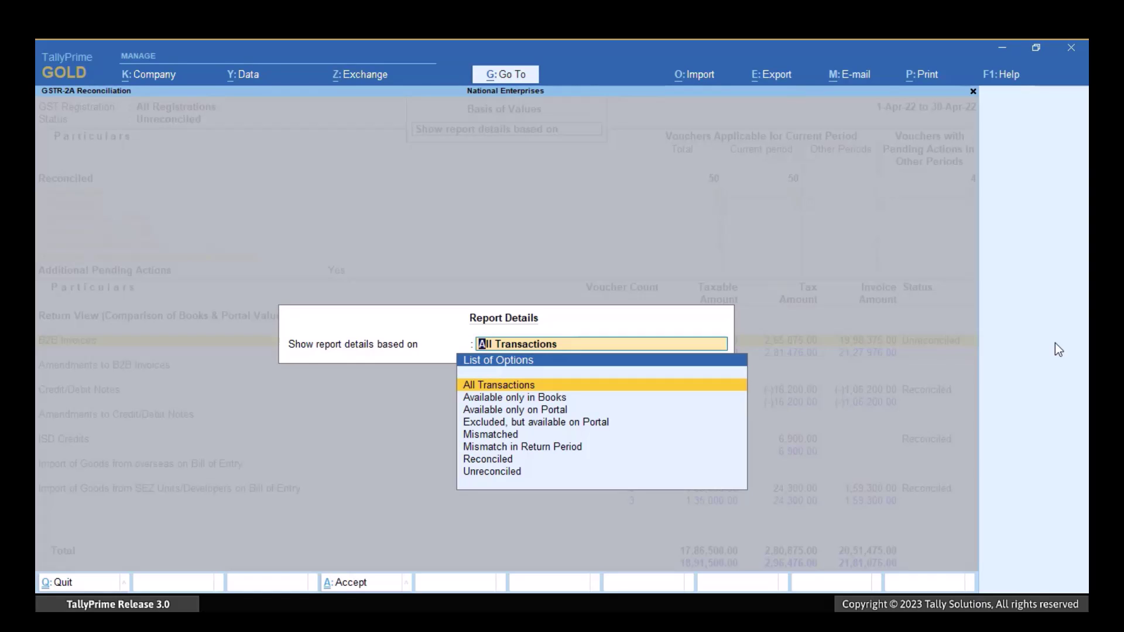
pyautogui.press('Down')
pyautogui.press('Down')
pyautogui.press('Down')
pyautogui.press('Down')
pyautogui.press('Down')
pyautogui.press('Down')
pyautogui.press('Down')
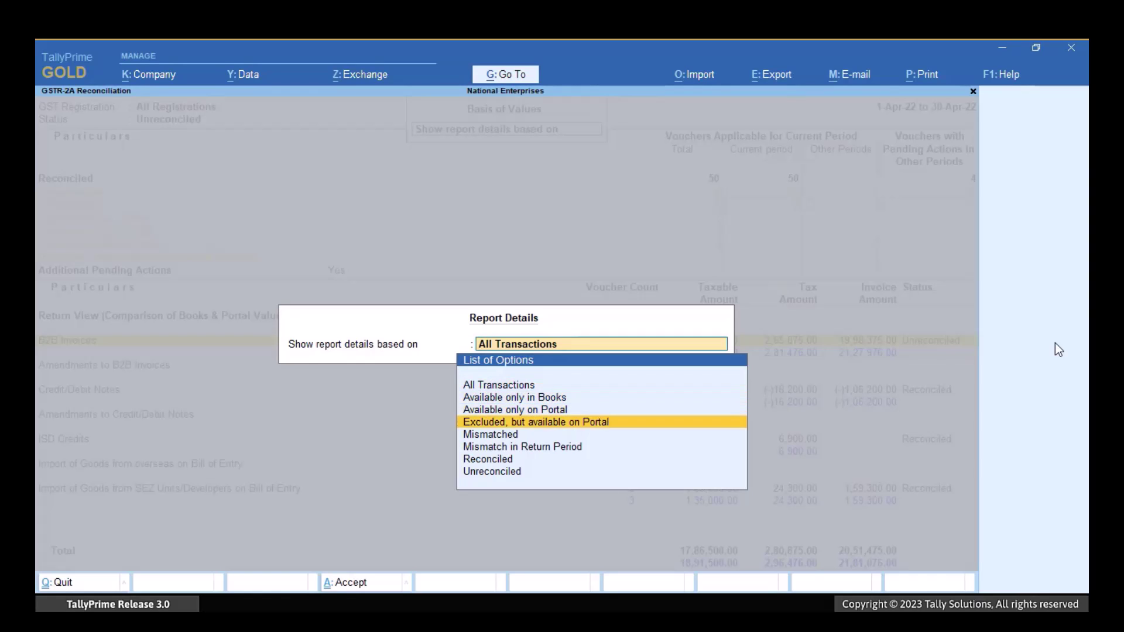
pyautogui.press('Up')
pyautogui.press('Up')
pyautogui.press('Up')
pyautogui.press('Up')
pyautogui.press('Up')
pyautogui.press('Up')
pyautogui.press('Up')
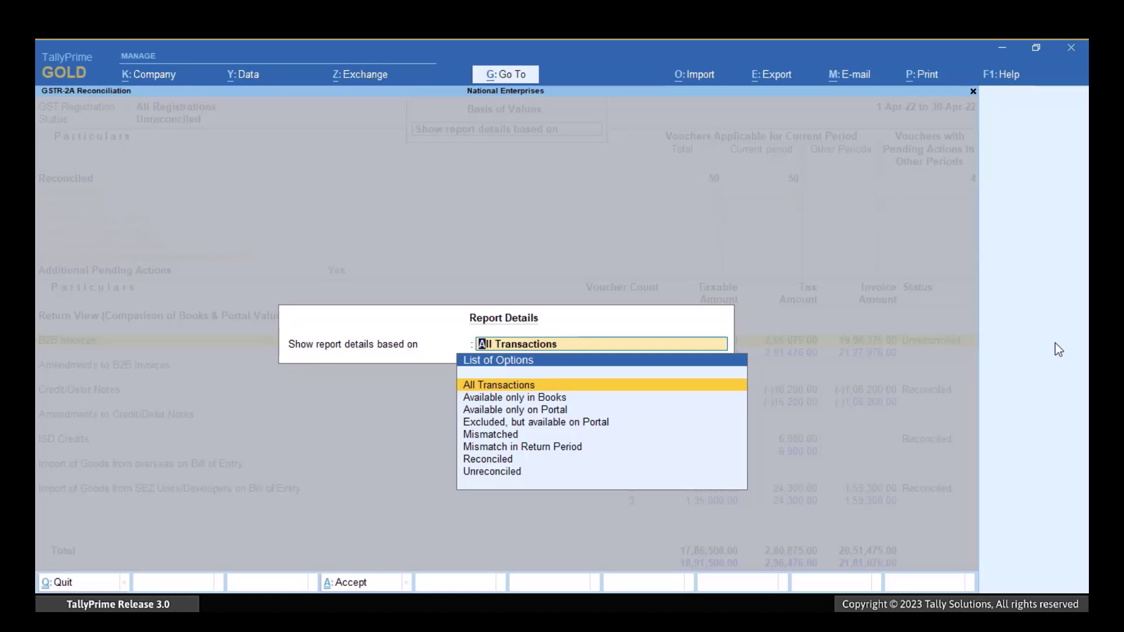
pyautogui.press('Return')
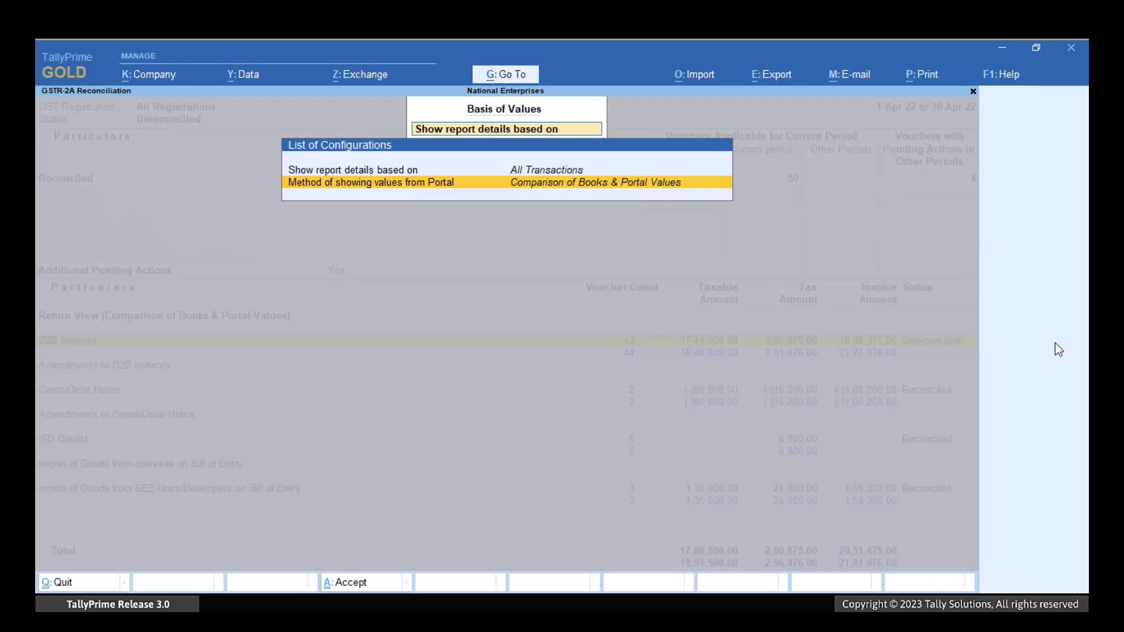
# Set the method of showing portal values to Difference in Books & Portal Values and open the B2B Invoices summary
pyautogui.press('Return')
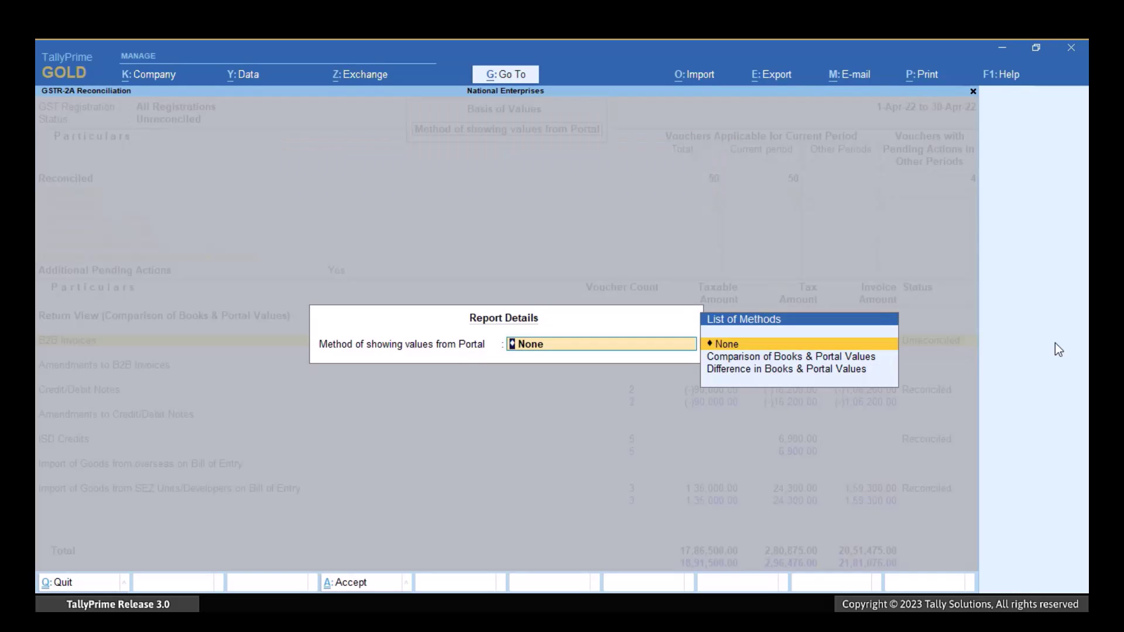
pyautogui.press('Down')
pyautogui.press('Down')
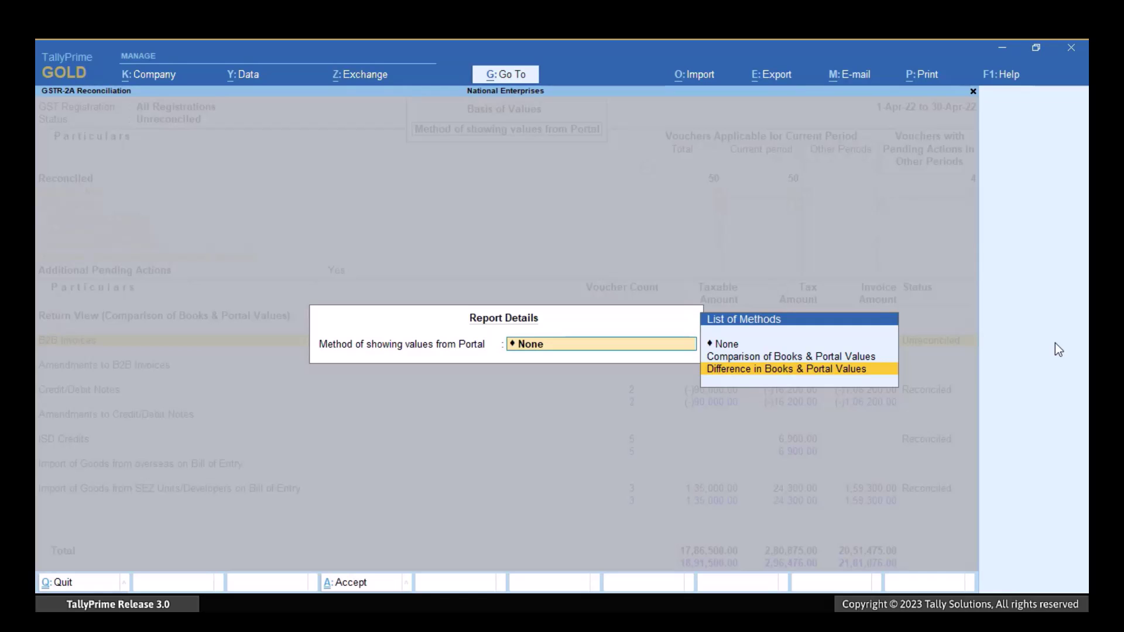
pyautogui.press('Return')
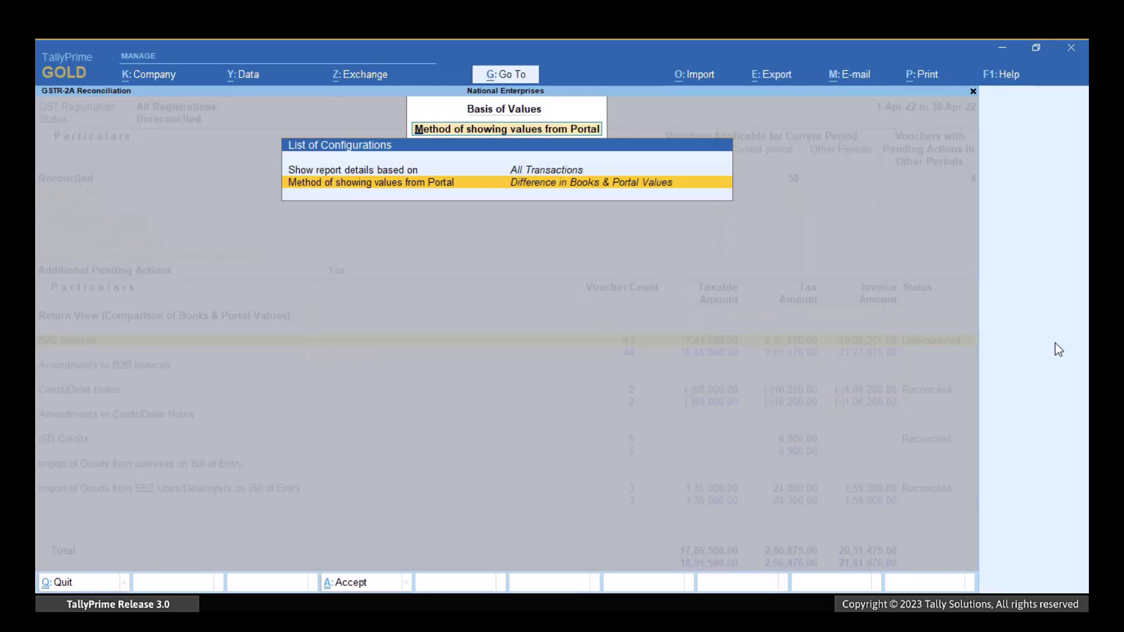
pyautogui.hotkey('ctrl', 'a')
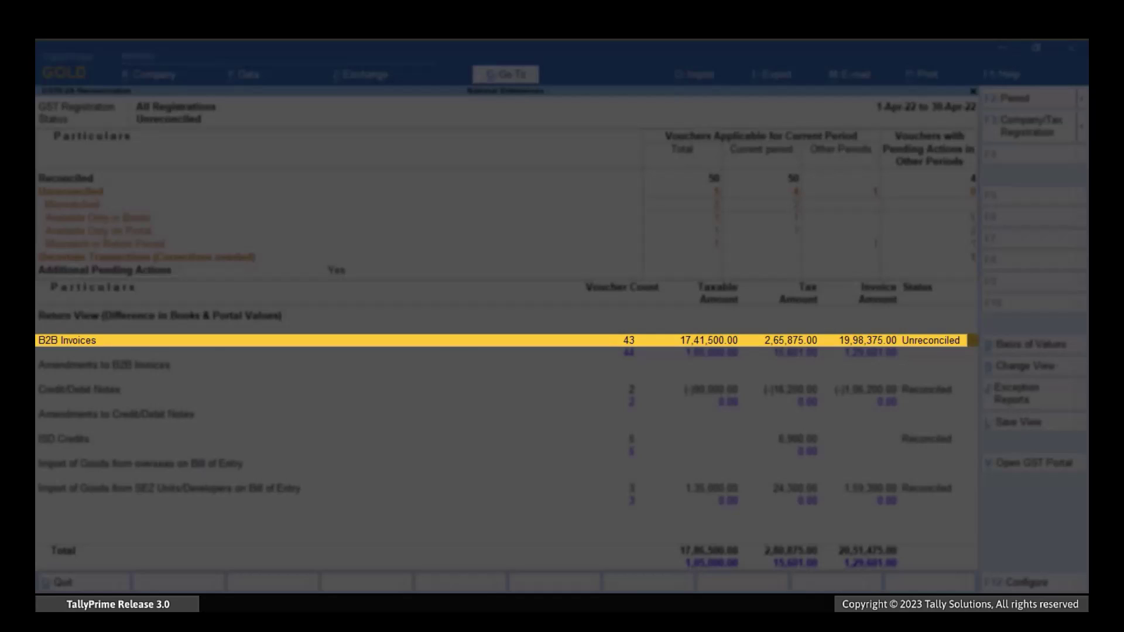
pyautogui.press('Return')
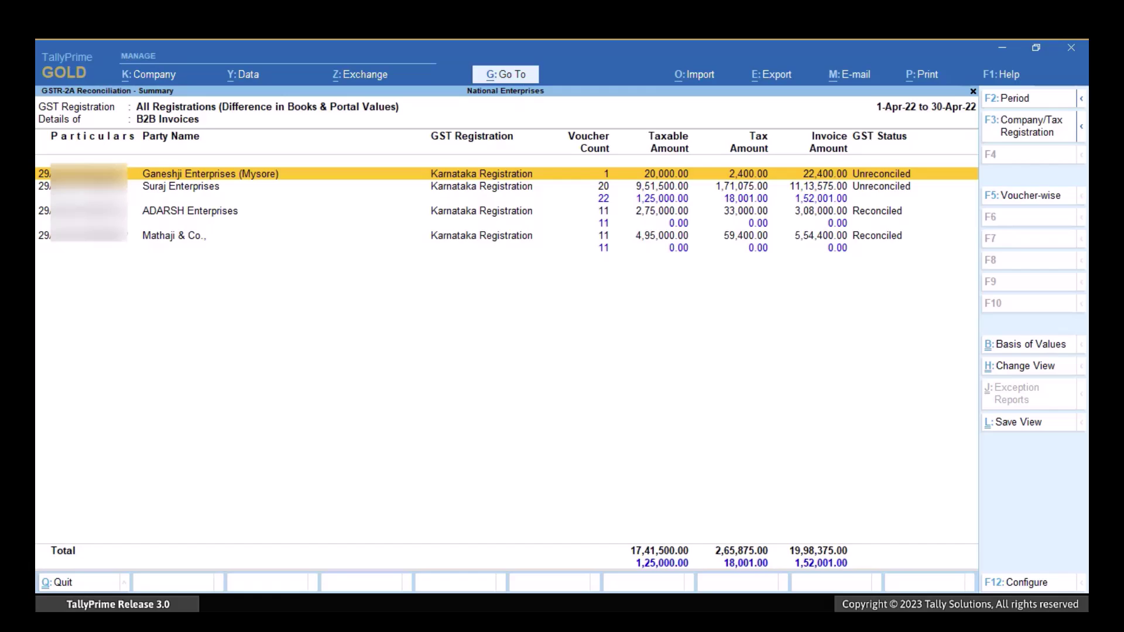
# Open the Suraj Enterprises vouchers and set the GST status of mismatched purchase voucher 20 to Reconciled
pyautogui.press('Down')
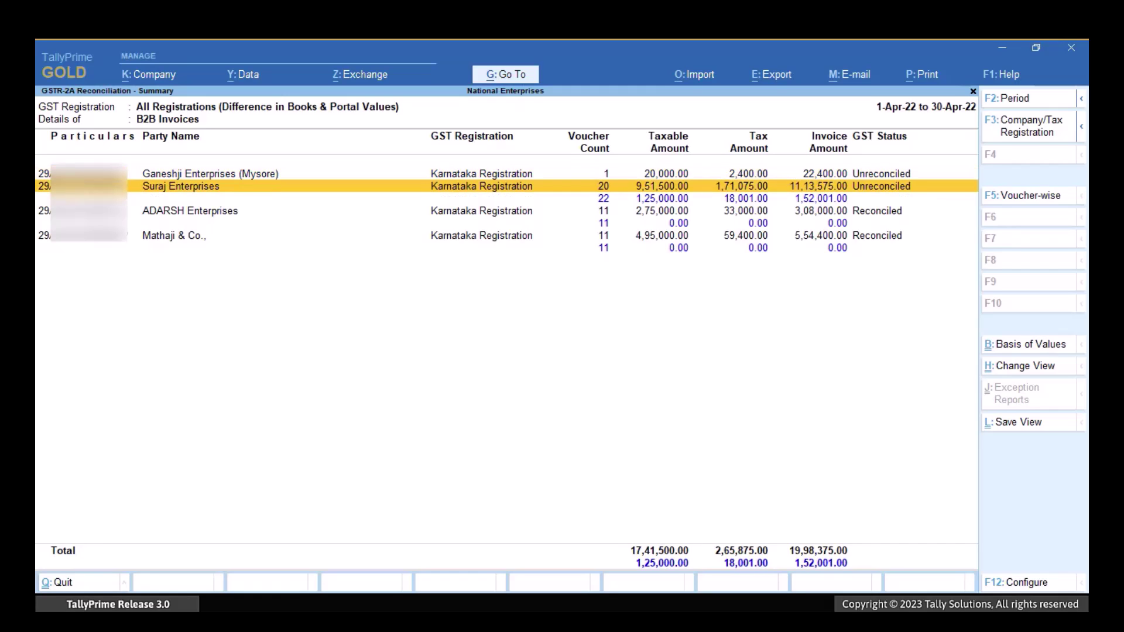
pyautogui.press('Return')
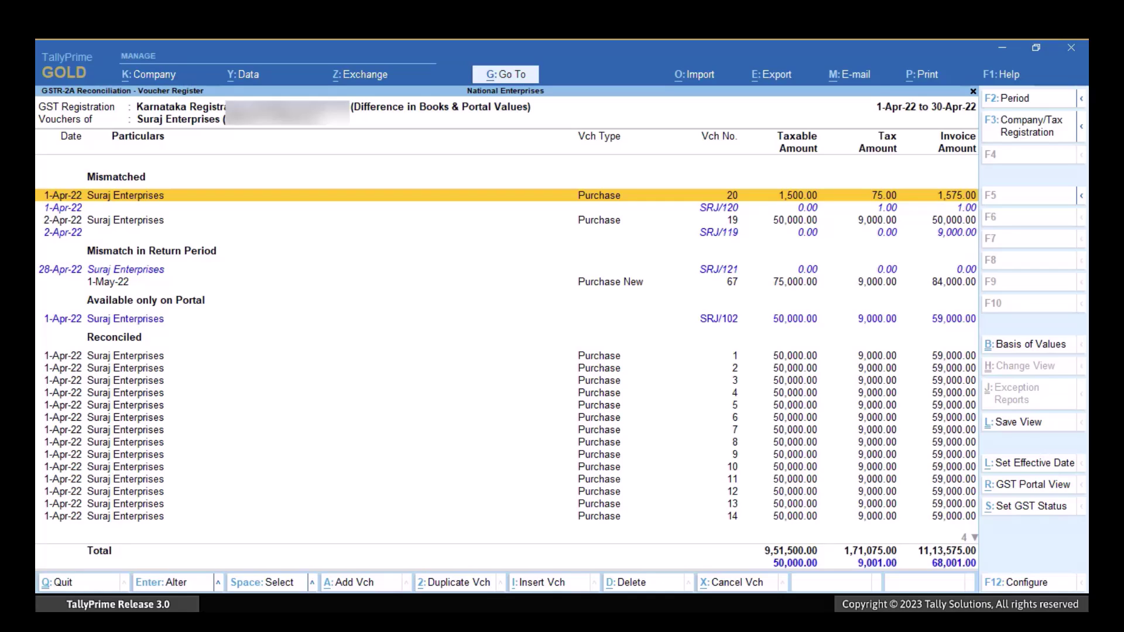
pyautogui.press('space')
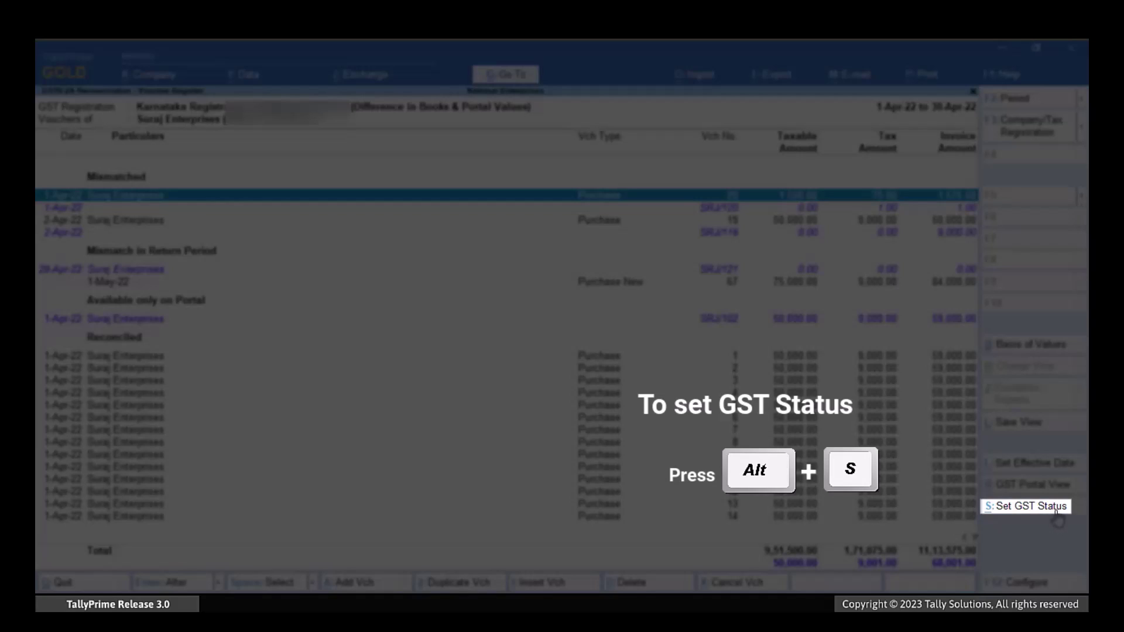
pyautogui.click(1058, 514)
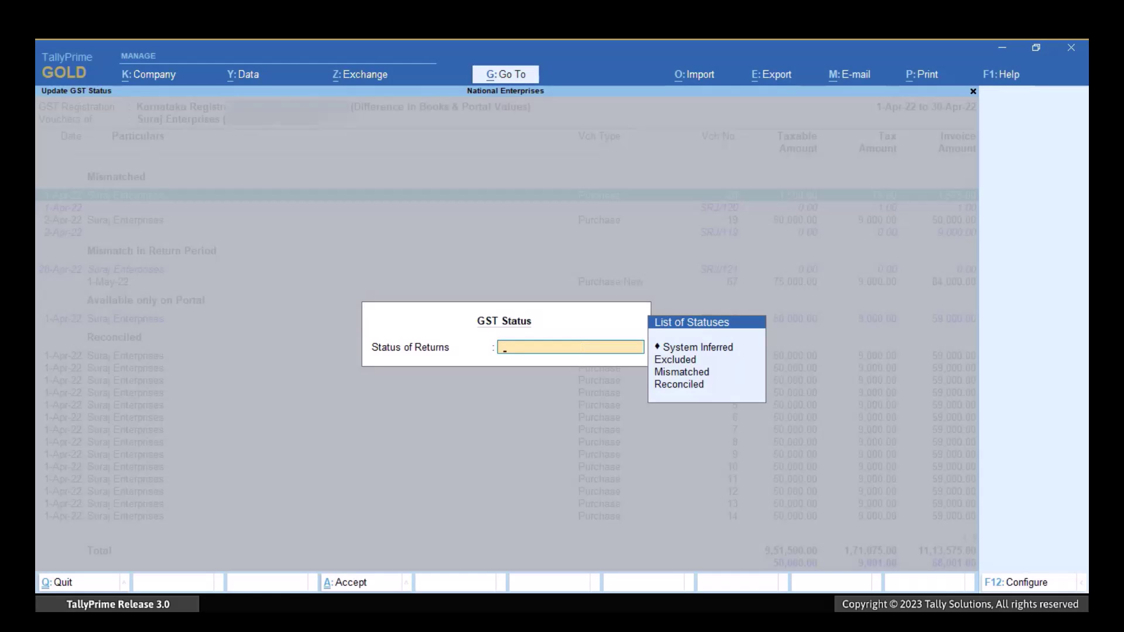
pyautogui.press('Down')
pyautogui.press('Down')
pyautogui.press('Down')
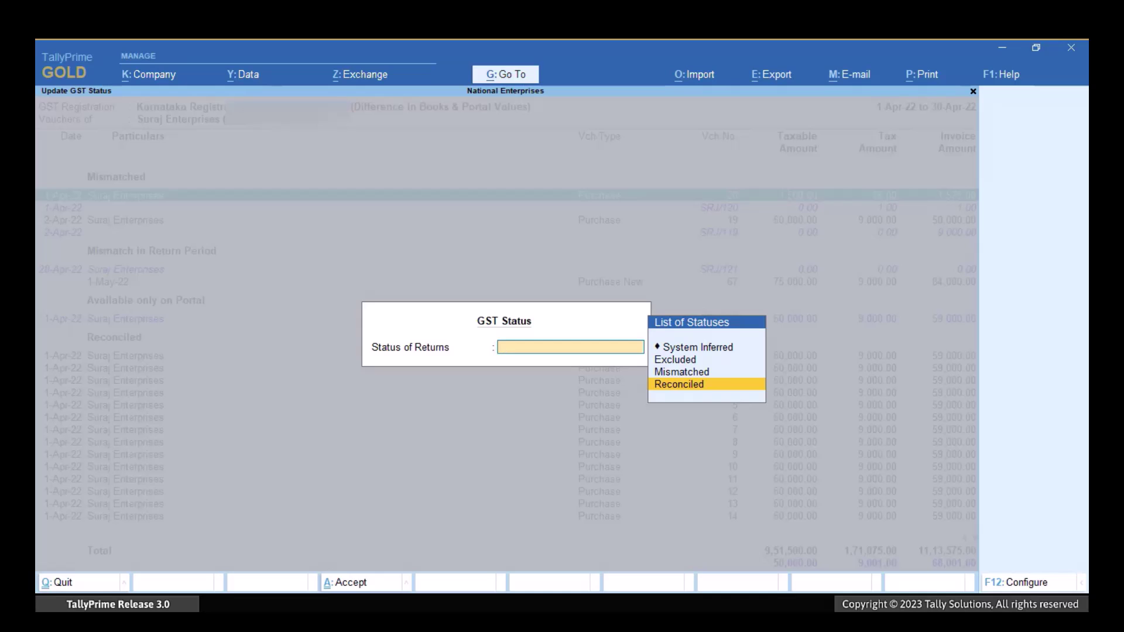
pyautogui.press('Return')
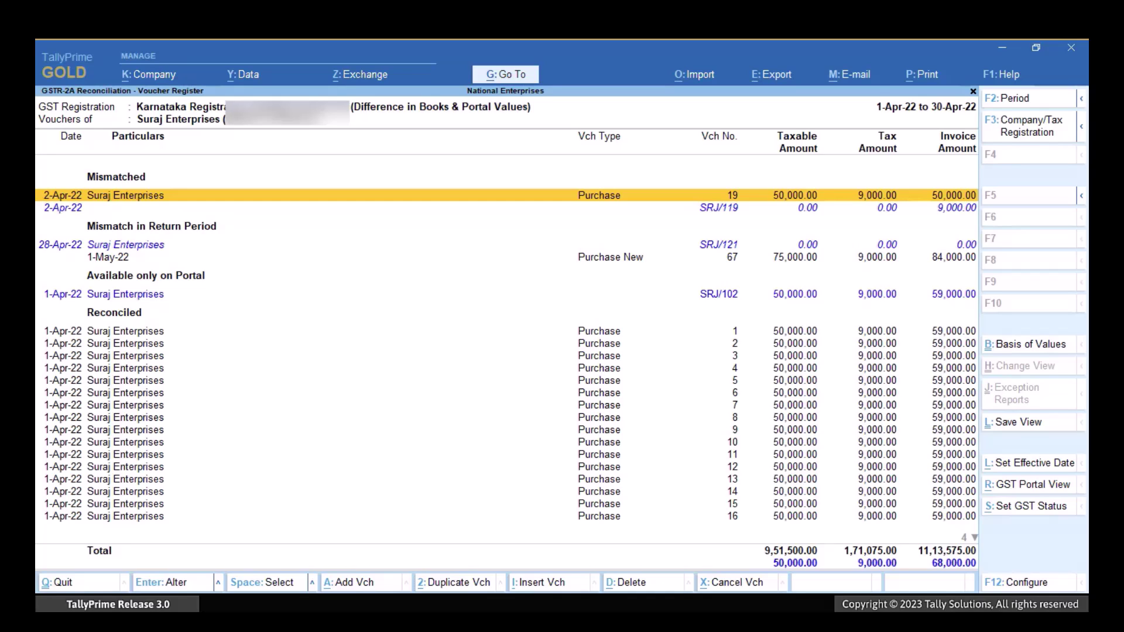
# Examine the Suraj Enterprises vouchers down to the Reconciled Manually section and return to the B2B Invoices summary
pyautogui.press('Down')
pyautogui.press('Down')
pyautogui.press('Down')
pyautogui.press('Down')
pyautogui.press('Down')
pyautogui.press('Down')
pyautogui.press('Down')
pyautogui.press('Down')
pyautogui.press('Down')
pyautogui.press('Down')
pyautogui.press('Down')
pyautogui.press('Down')
pyautogui.press('Down')
pyautogui.press('Down')
pyautogui.press('Down')
pyautogui.press('Down')
pyautogui.press('Down')
pyautogui.press('Down')
pyautogui.press('Down')
pyautogui.press('Down')
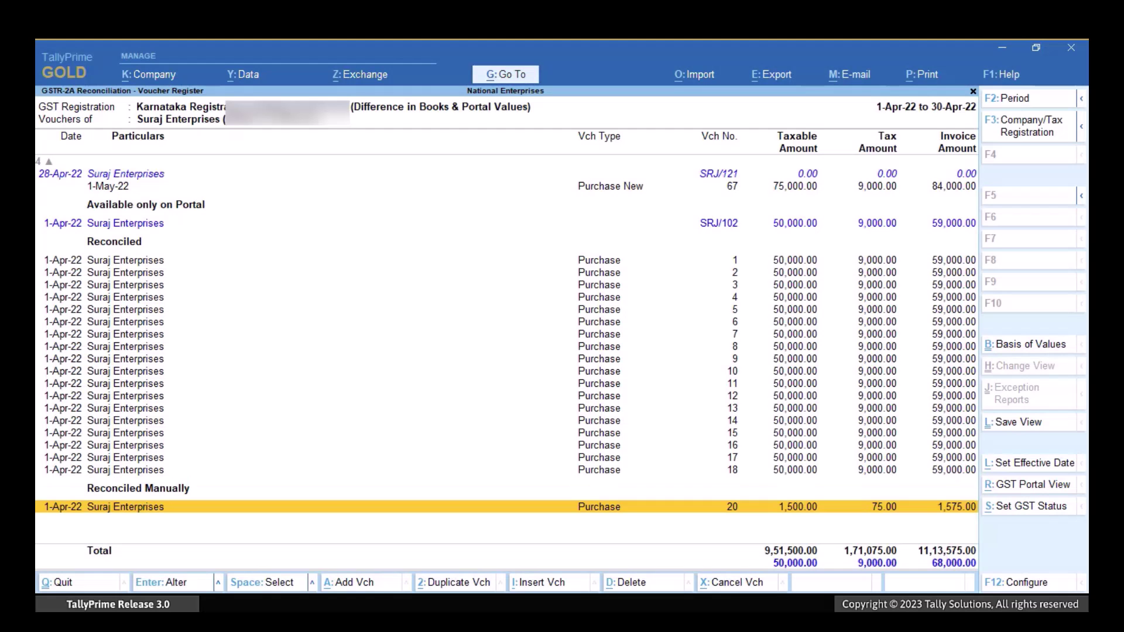
pyautogui.press('Escape')
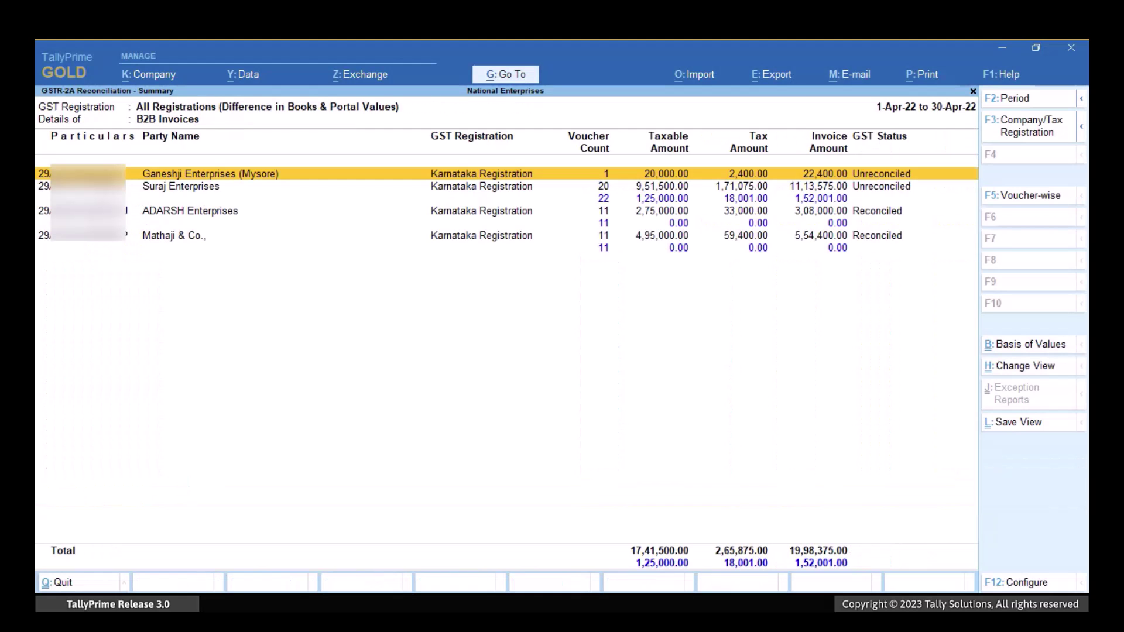
# Try to set the status of returns to Reconciled through the additional details of Ganeshji Enterprises (Mysore) purchase voucher 21
pyautogui.press('Return')
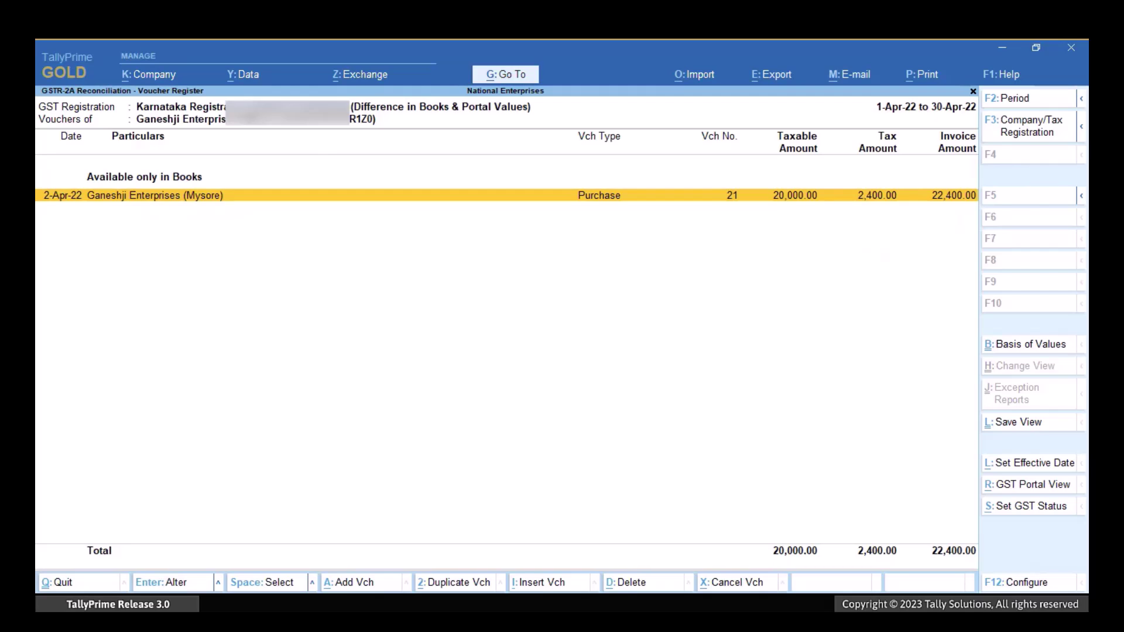
pyautogui.press('Return')
pyautogui.hotkey('ctrl', 'i')
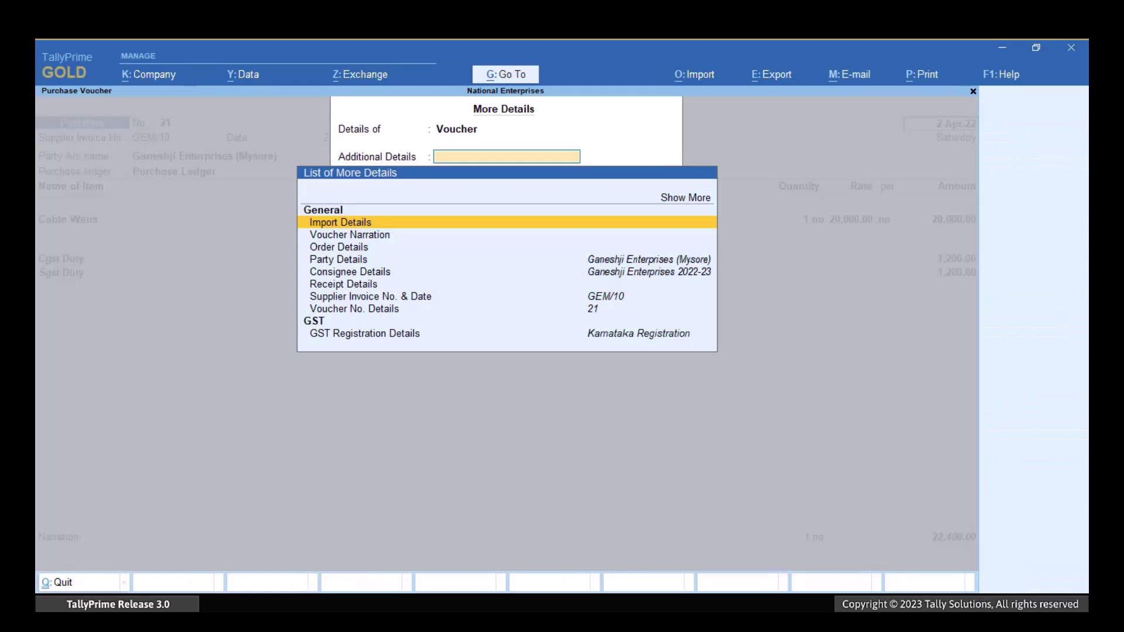
pyautogui.write('Gst')
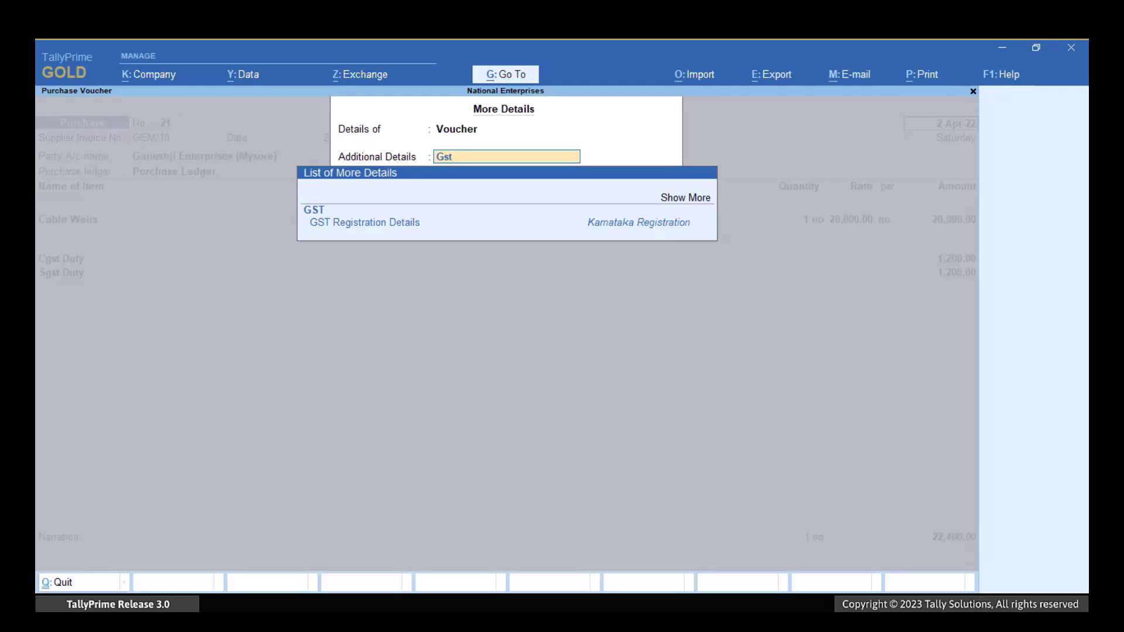
pyautogui.write(' St')
pyautogui.press('Return')
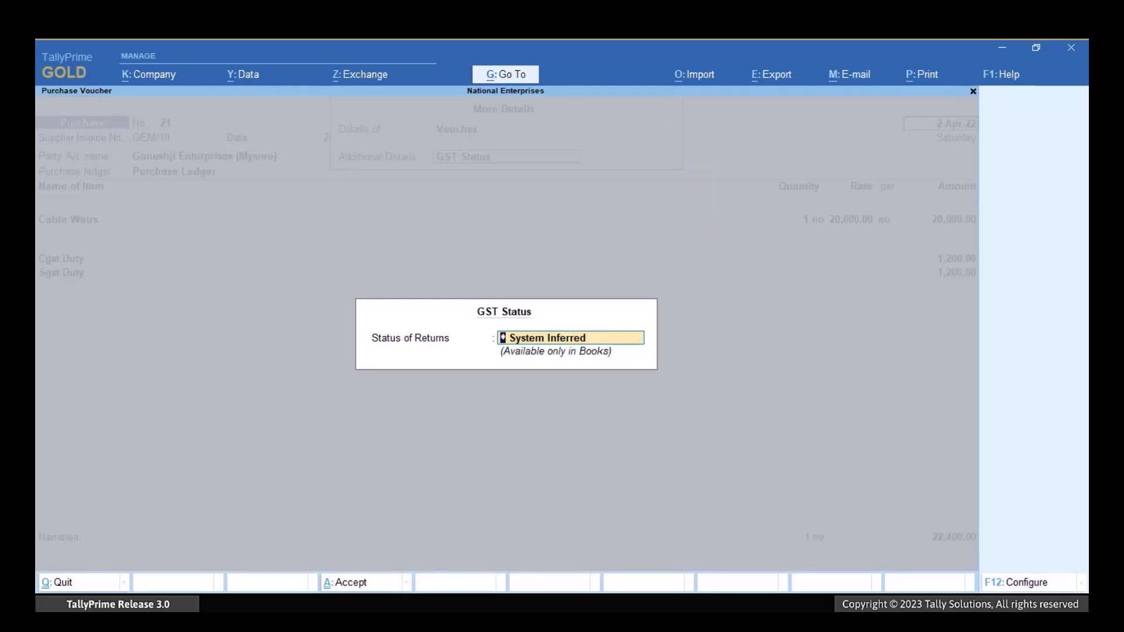
pyautogui.press('Down')
pyautogui.press('Down')
pyautogui.press('Down')
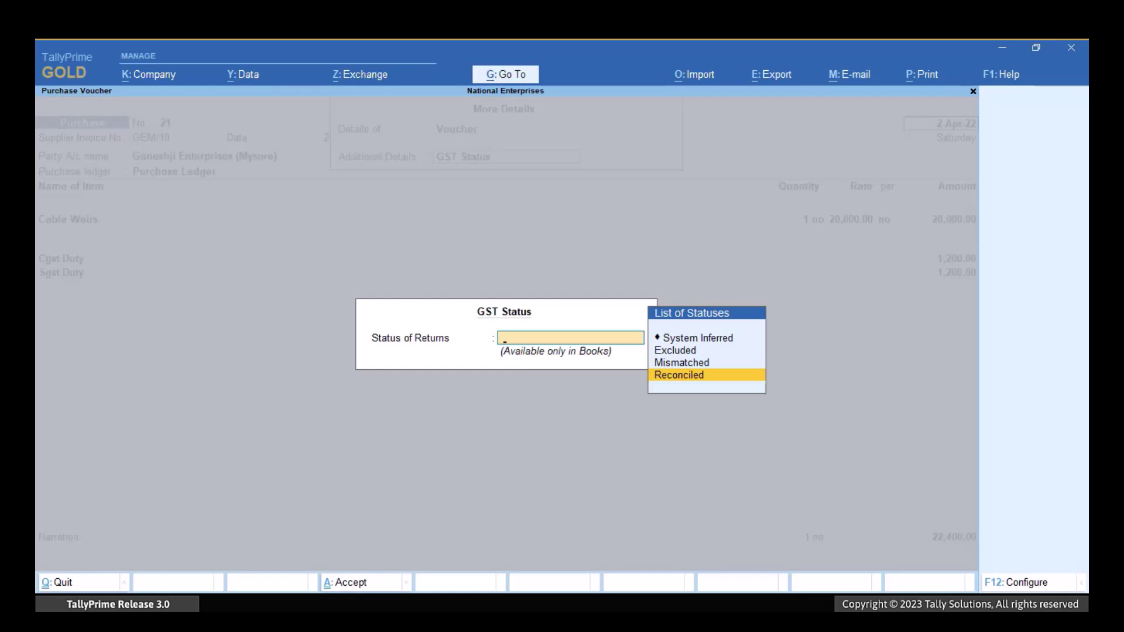
pyautogui.press('Return')
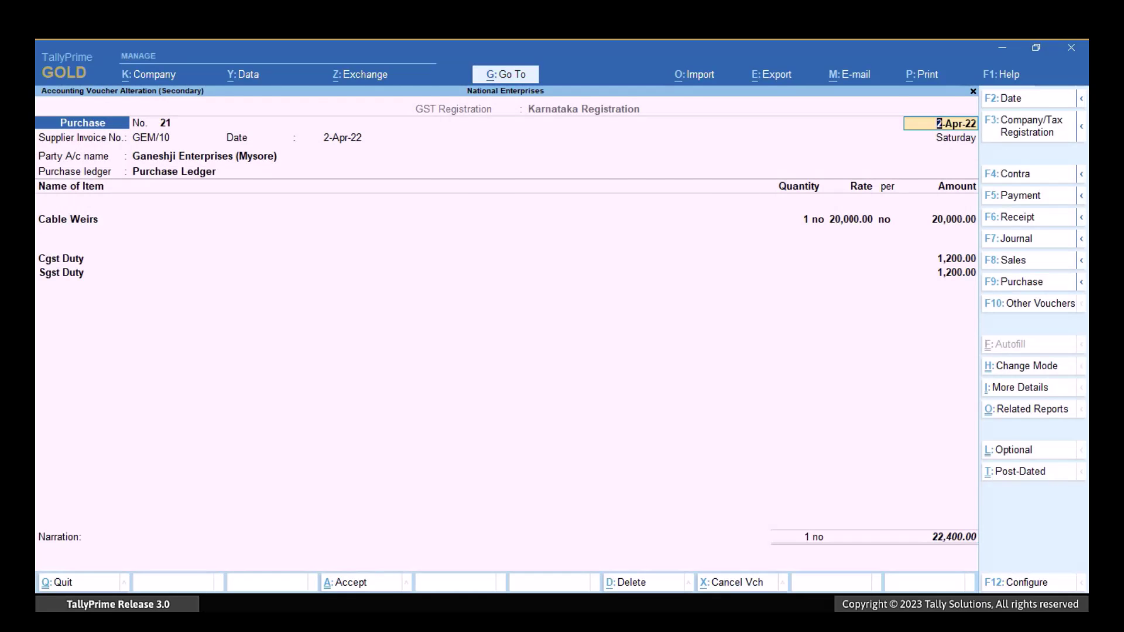
pyautogui.hotkey('ctrl', 'a')
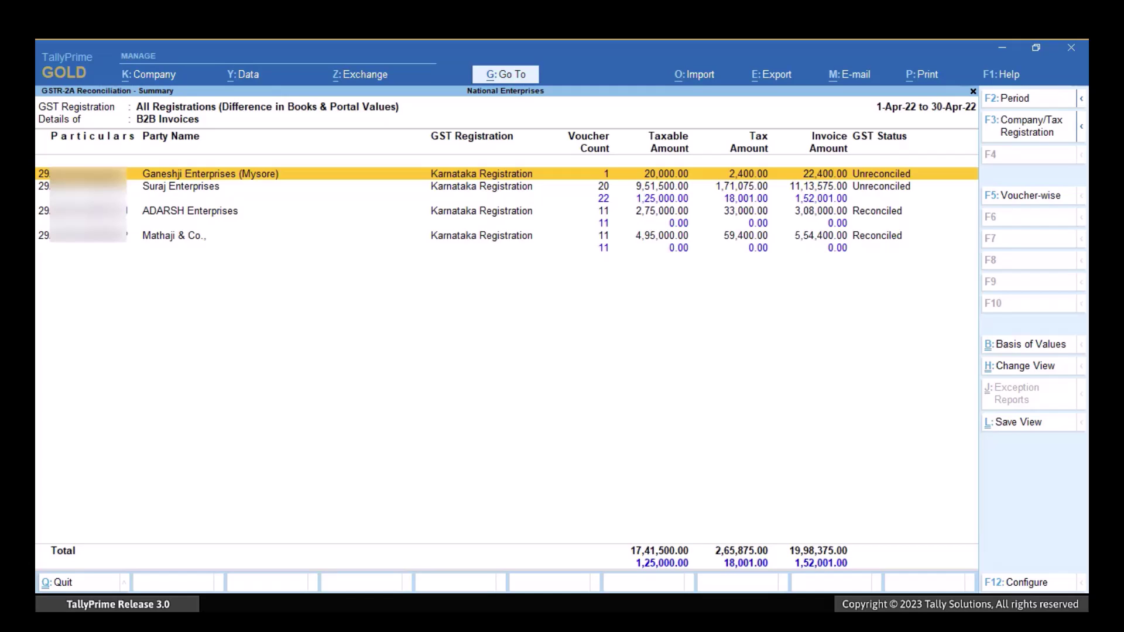
# Open the Suraj Enterprises vouchers and select mismatched purchase voucher 19
pyautogui.press('Down')
pyautogui.press('Return')
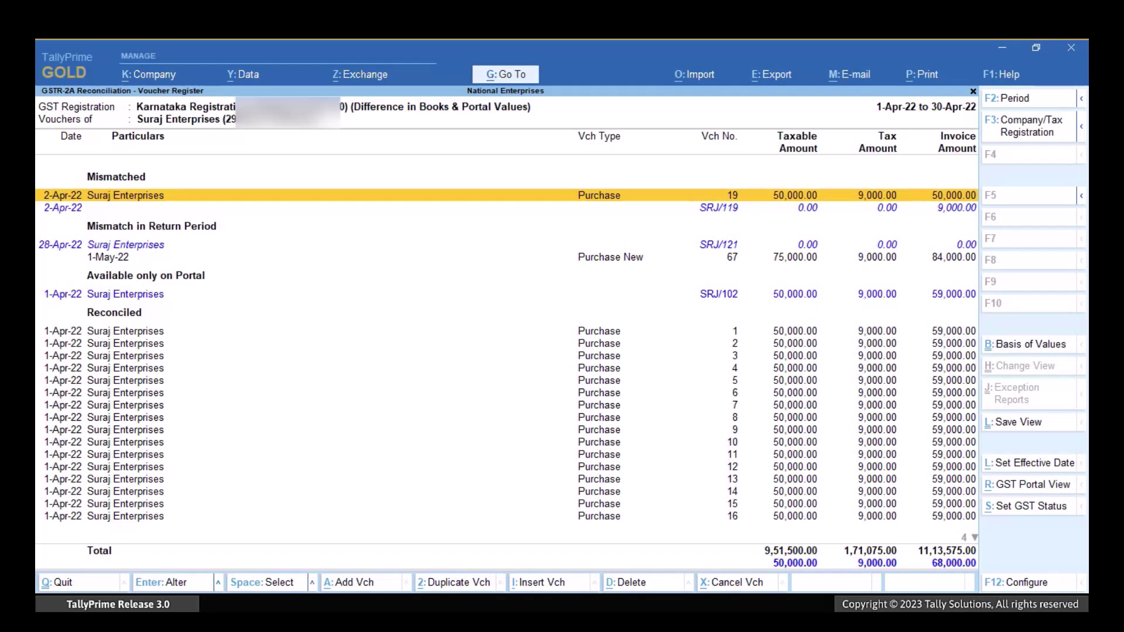
pyautogui.press('Return')
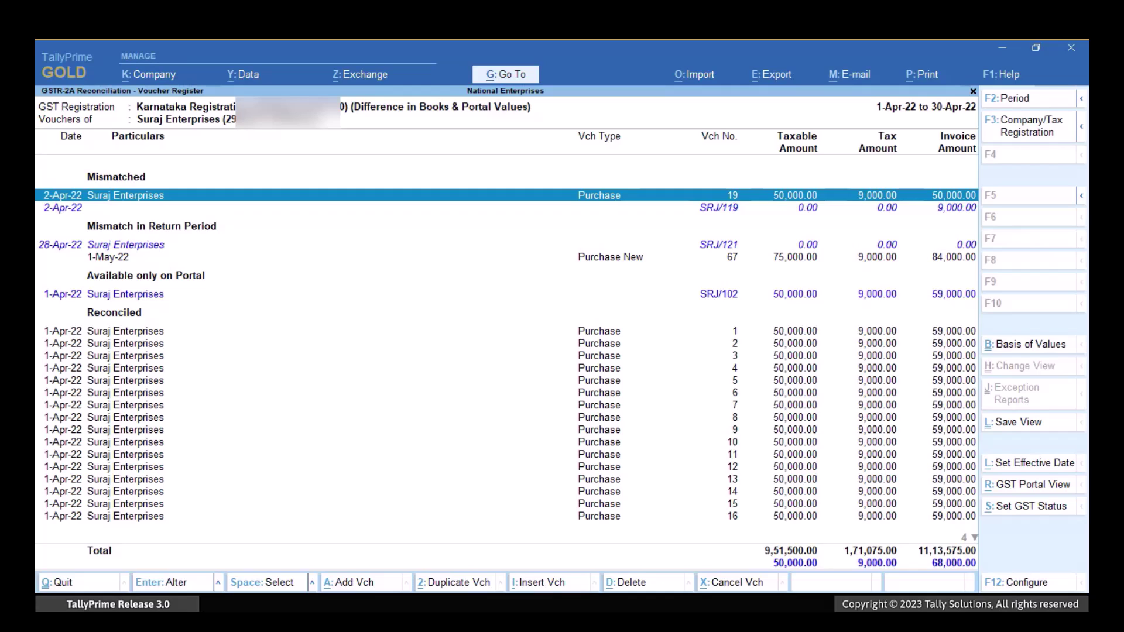
pyautogui.hotkey('alt', 's')
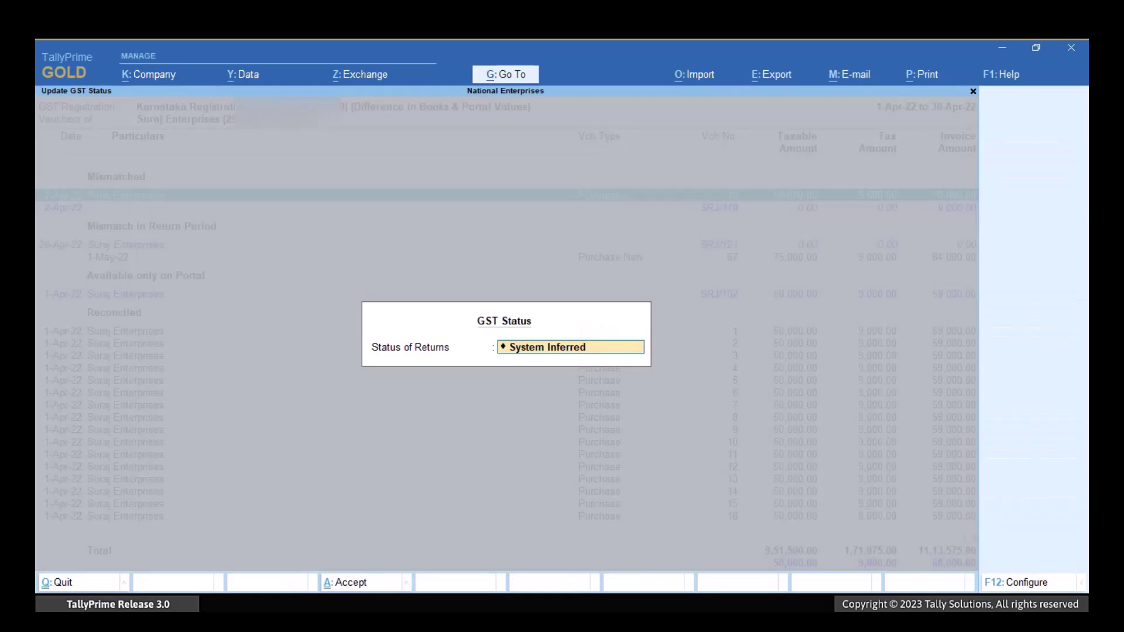
pyautogui.press('Down')
pyautogui.press('Down')
pyautogui.press('Down')
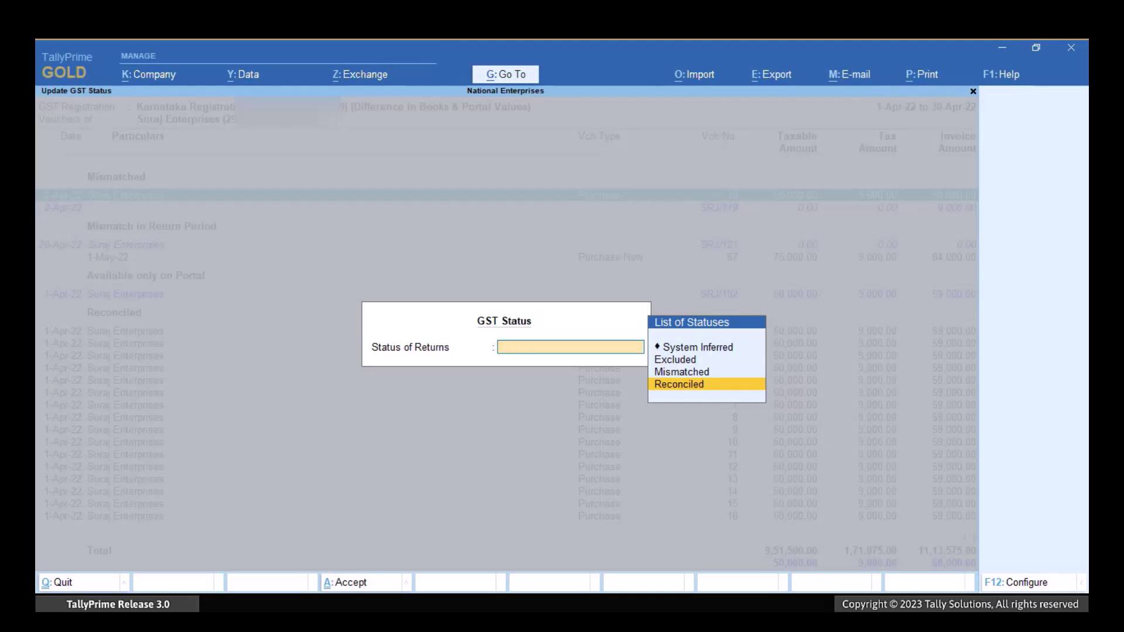
pyautogui.press('Escape')
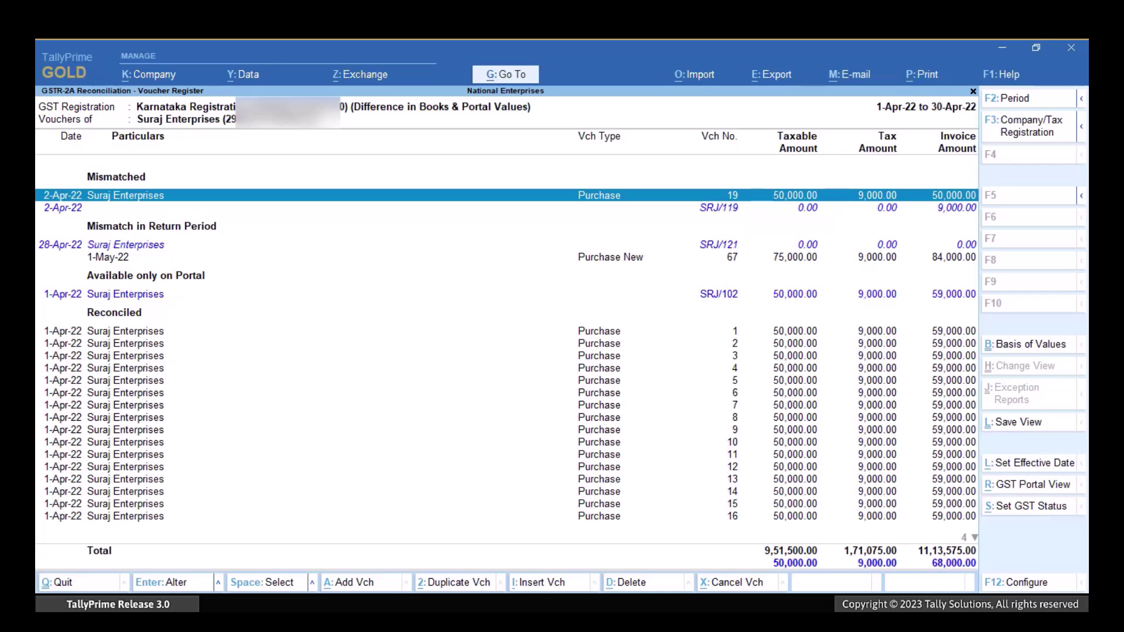
# Configure the voucher register to show effective date, doc number and date, tax breakup, invoice type, place of supply, reverse charge and counterparty filing details
pyautogui.press('F12')
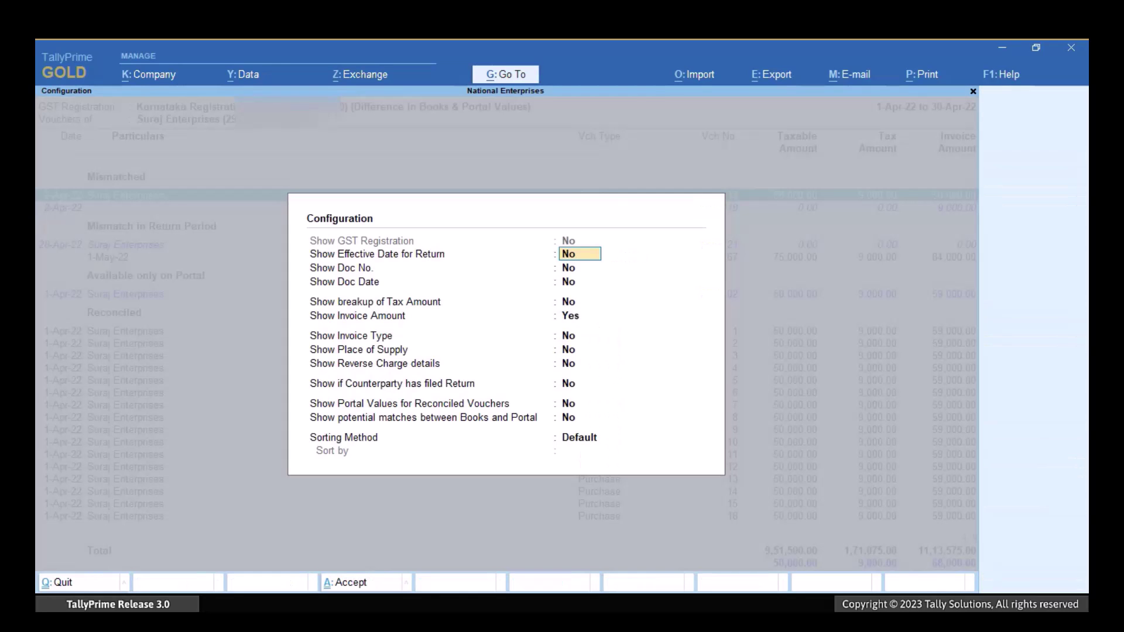
pyautogui.press('y')
pyautogui.press('y')
pyautogui.press('y')
pyautogui.press('y')
pyautogui.press('Return')
pyautogui.press('y')
pyautogui.press('y')
pyautogui.press('y')
pyautogui.press('y')
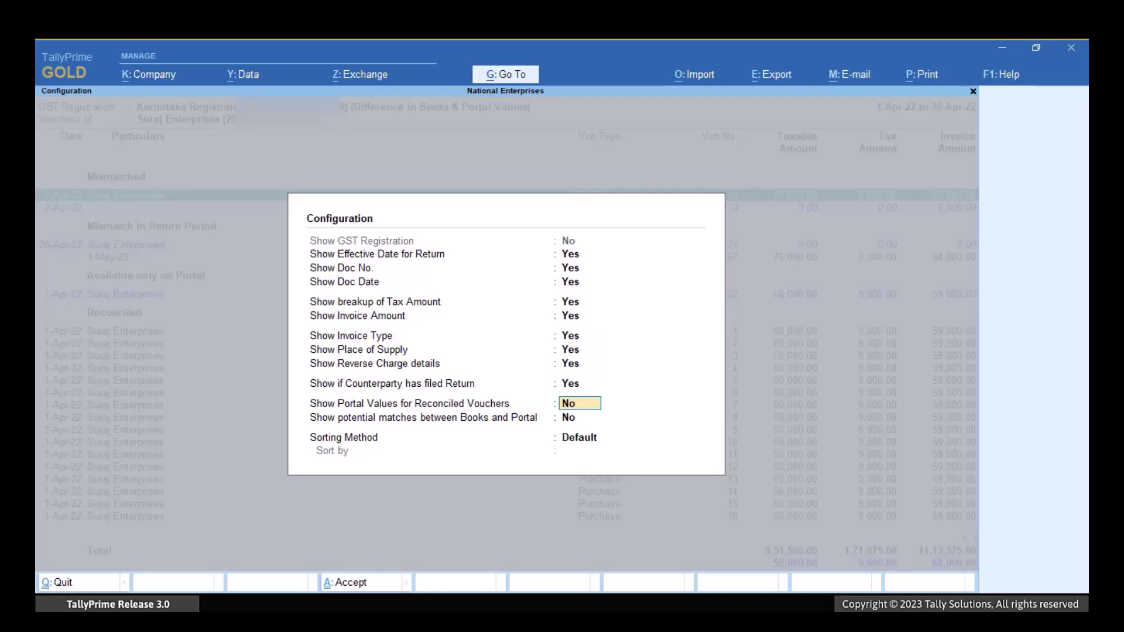
# Enable portal values for reconciled vouchers, keep the Default sorting method and apply the configuration
pyautogui.press('y')
pyautogui.press('Return')
pyautogui.press('Down')
pyautogui.press('Up')
pyautogui.press('Return')
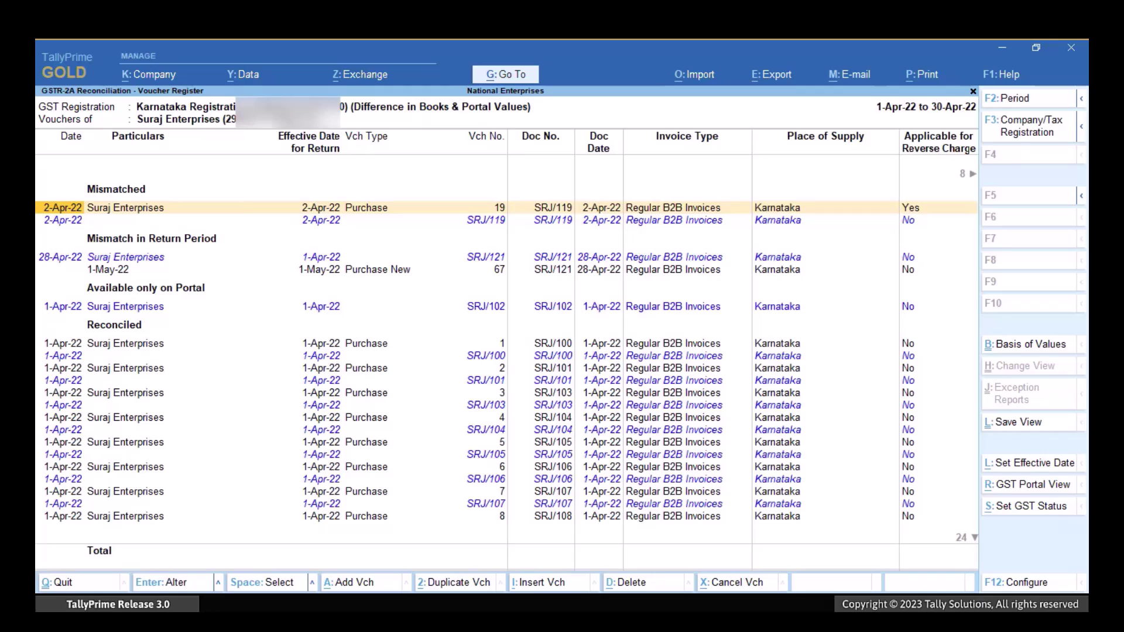
# Compare the book and portal details of mismatched voucher 19 column by column, including Applicable for Reverse Charge
pyautogui.press('Right')
pyautogui.press('Right')
pyautogui.press('Right')
pyautogui.press('Right')
pyautogui.press('Right')
pyautogui.press('Right')
pyautogui.press('Right')
pyautogui.press('Right')
pyautogui.press('Right')
pyautogui.press('Right')
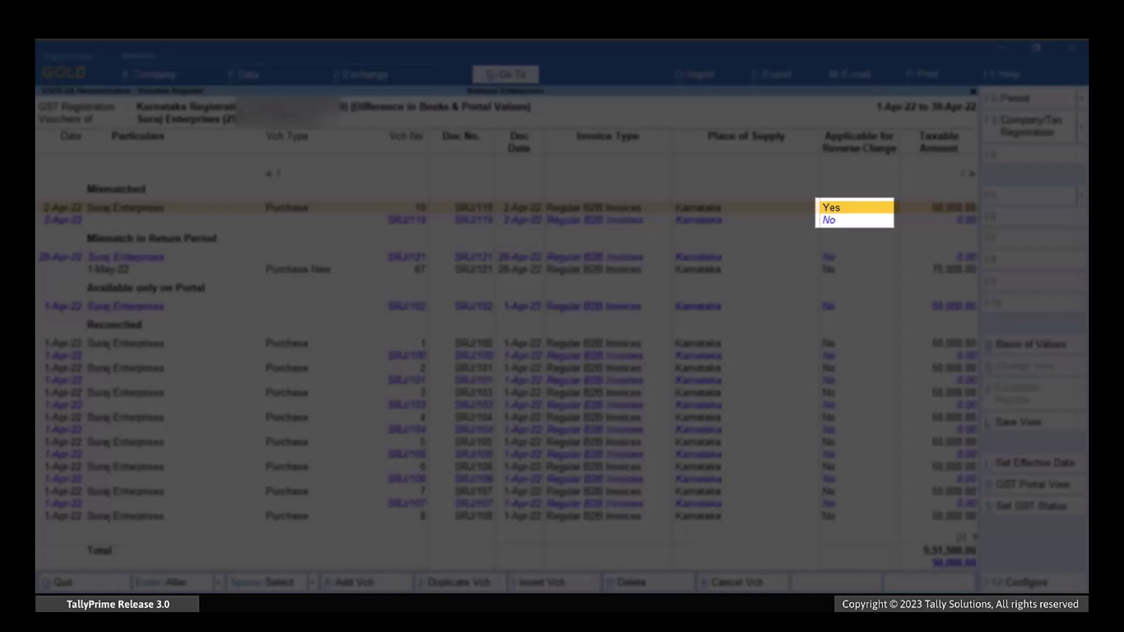
pyautogui.press('Down')
pyautogui.press('Up')
# Open purchase voucher 19 for alteration and bring up the GST rate and related details of the L.G. Televiion 32" item
pyautogui.press('Return')
pyautogui.press('Return')
pyautogui.press('Return')
pyautogui.press('Return')
pyautogui.press('Return')
pyautogui.press('Return')
pyautogui.press('Return')
pyautogui.press('Return')
pyautogui.press('Return')
pyautogui.press('Return')
pyautogui.press('Return')
pyautogui.press('Return')
pyautogui.press('Return')
pyautogui.press('Return')
pyautogui.press('Return')
pyautogui.press('Return')
pyautogui.press('Return')
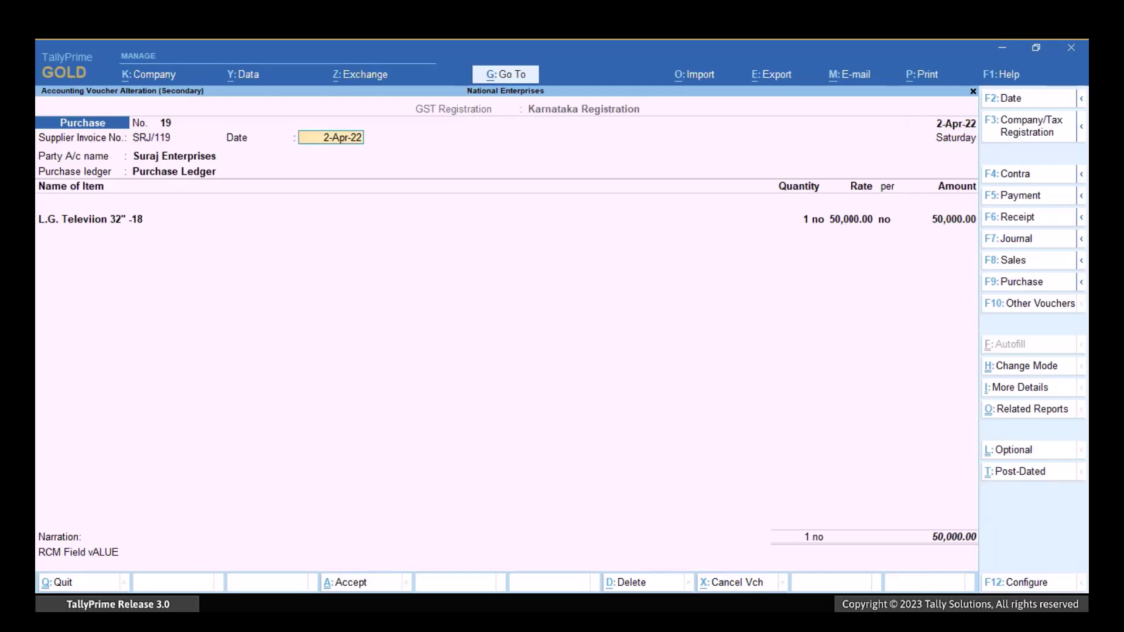
pyautogui.press('Return')
pyautogui.press('Return')
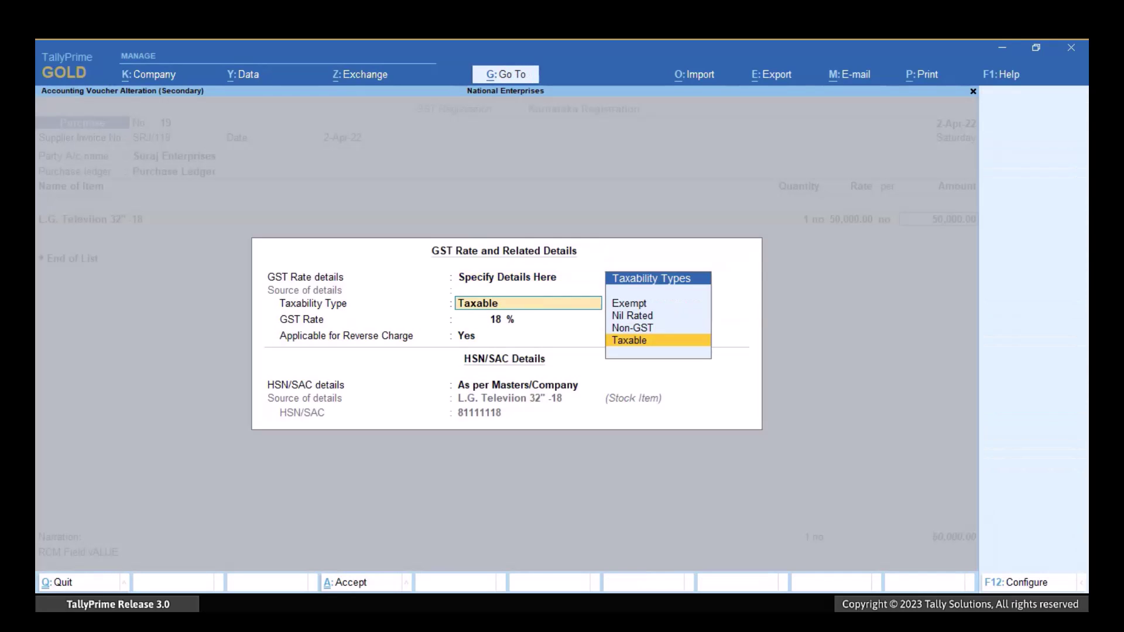
# Set Applicable for Reverse Charge to No, keeping the Taxable type and 18 % GST rate
pyautogui.press('Return')
pyautogui.press('Return')
pyautogui.write('No')
pyautogui.press('Return')
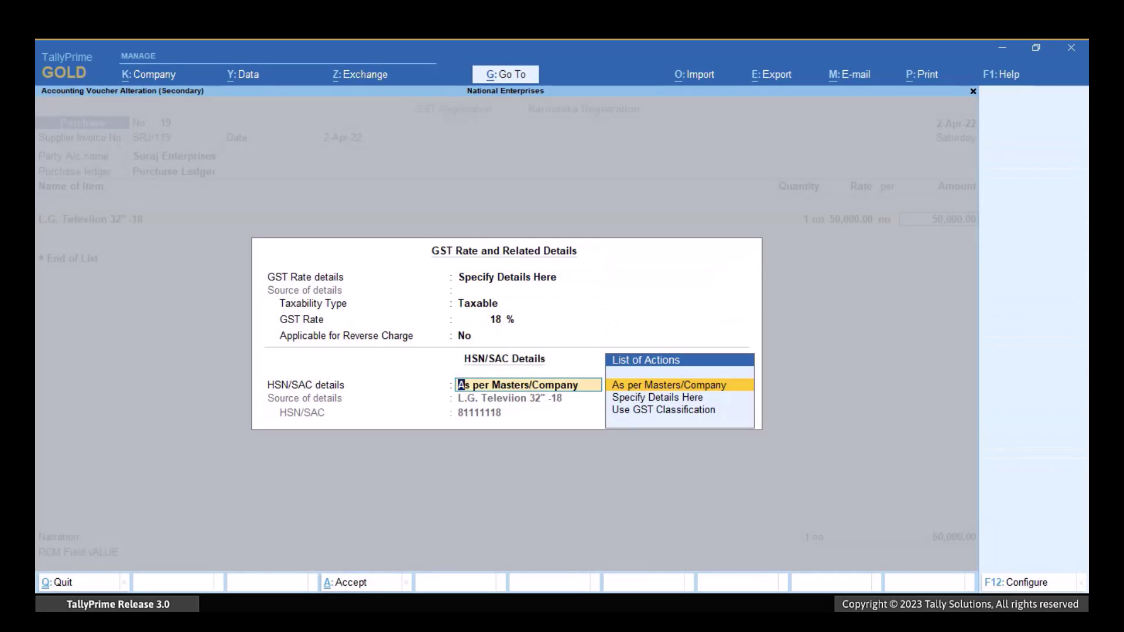
# Add the Cgst Duty and Sgst Duty ledgers to voucher 19, then save it and return to the voucher register
pyautogui.press('Return')
pyautogui.press('Down')
pyautogui.press('Return')
pyautogui.press('Return')
pyautogui.press('Return')
pyautogui.press('Return')
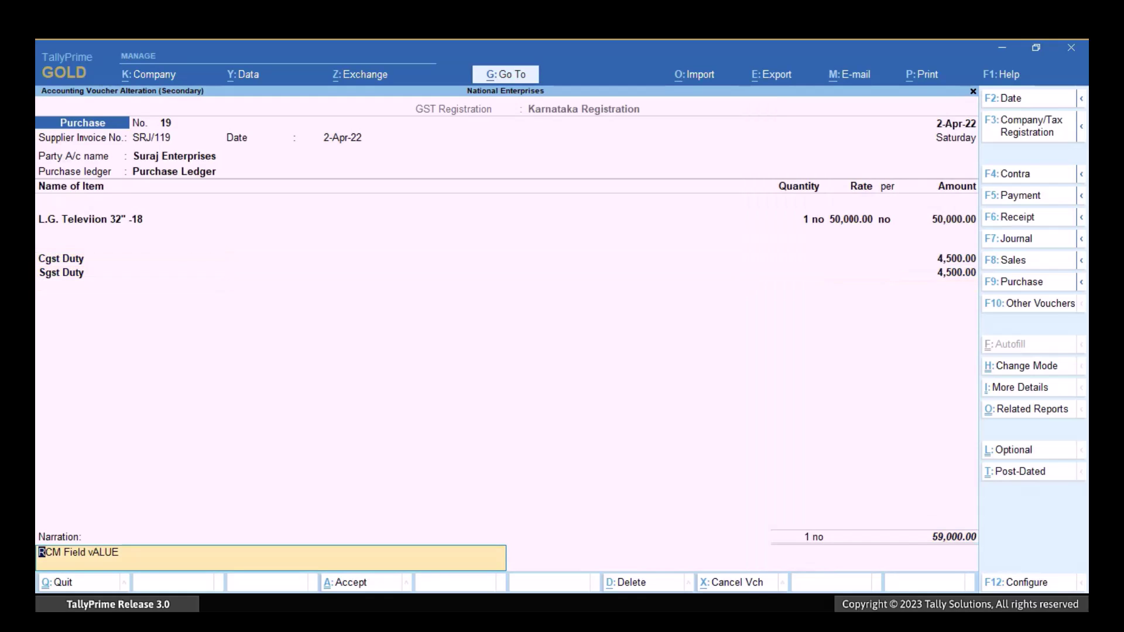
pyautogui.press('Return')
pyautogui.press('o')
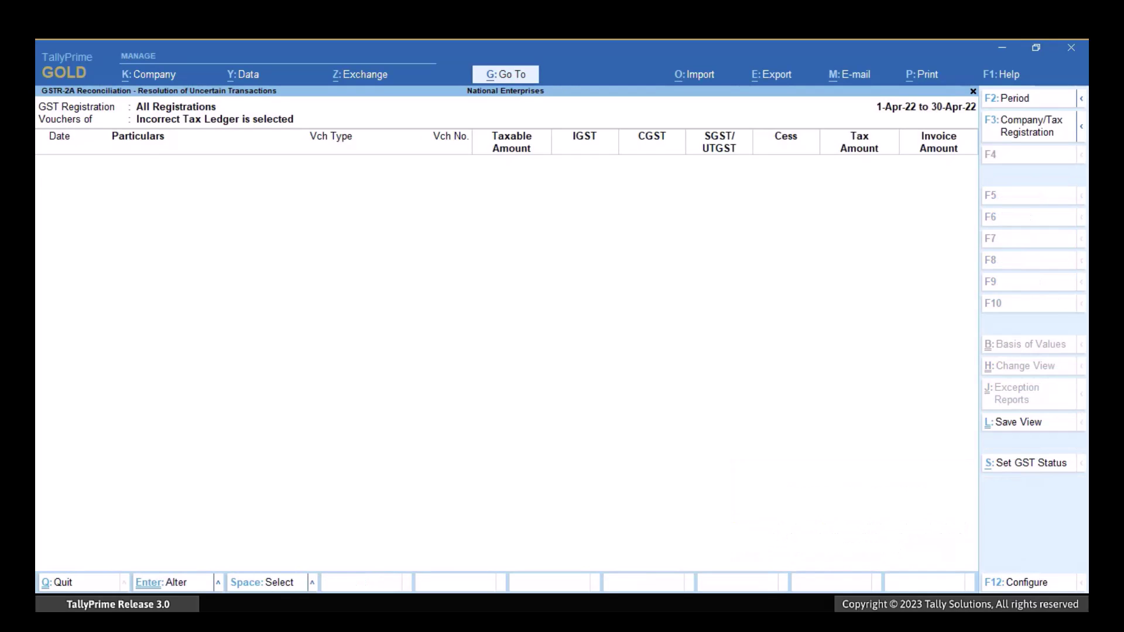
pyautogui.press('Escape')
pyautogui.press('Escape')
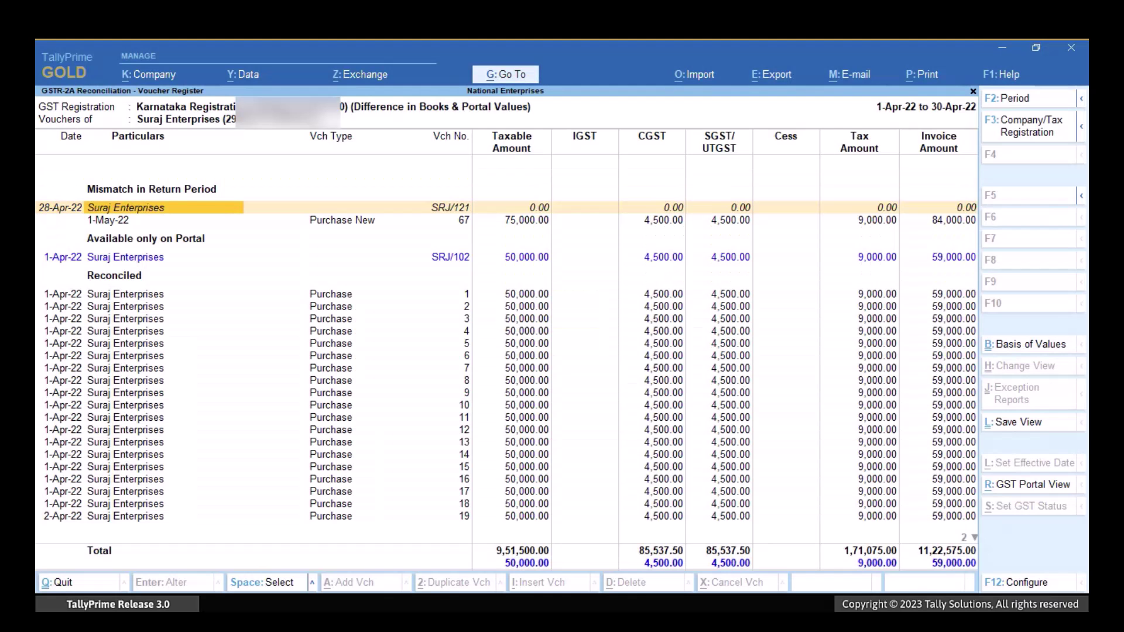
# Configure the voucher register to show the Effective Date for Return
pyautogui.press('F12')
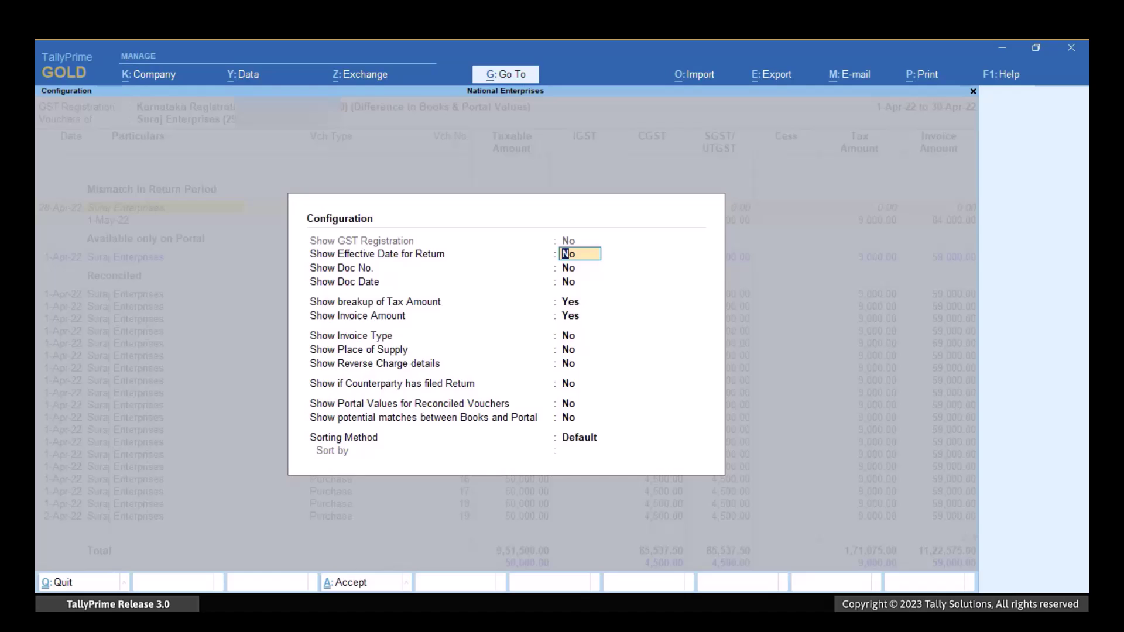
pyautogui.write('Yes')
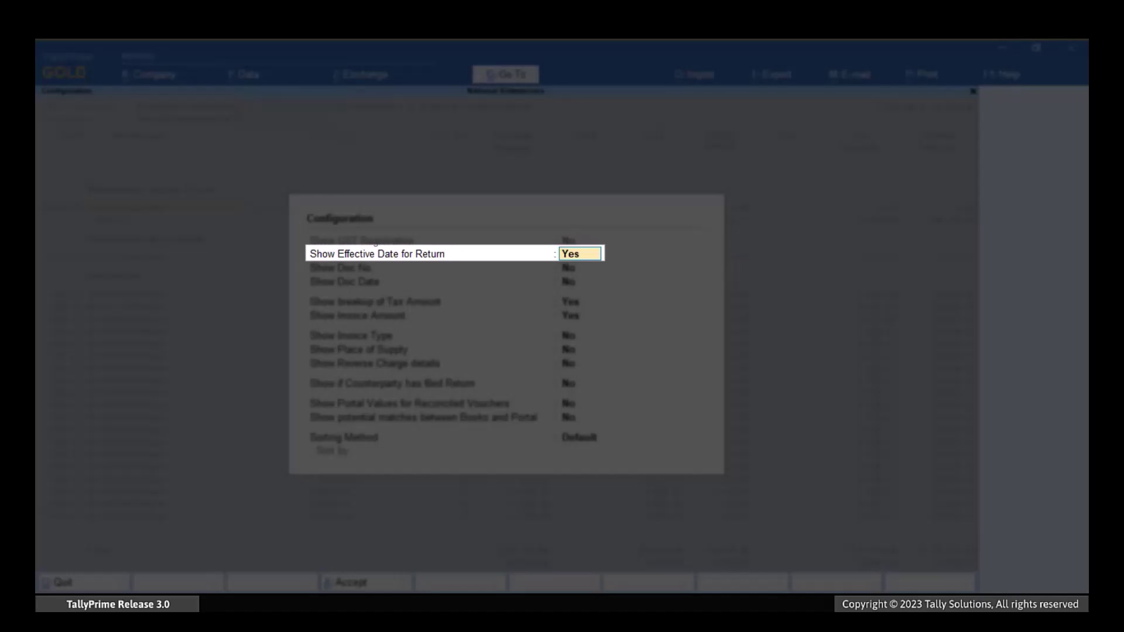
pyautogui.press('Return')
pyautogui.hotkey('ctrl', 'a')
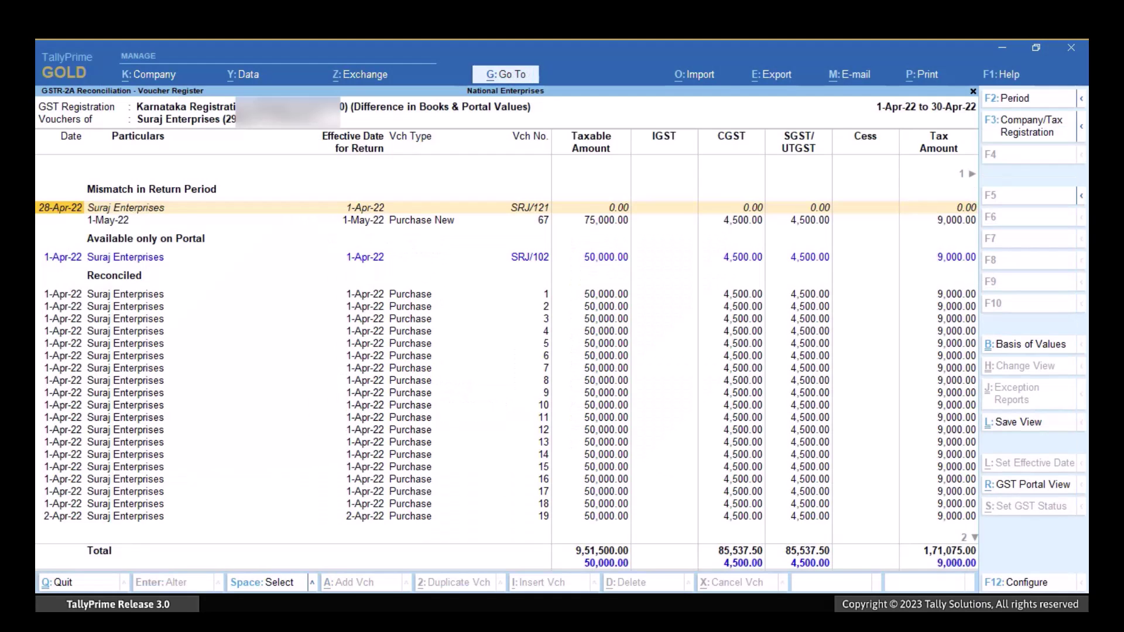
# Set the GST return effective date of Suraj Enterprises' voucher 67 to 1-Apr-22 for both GSTR-2A and GSTR-3B
pyautogui.press('Right')
pyautogui.press('Right')
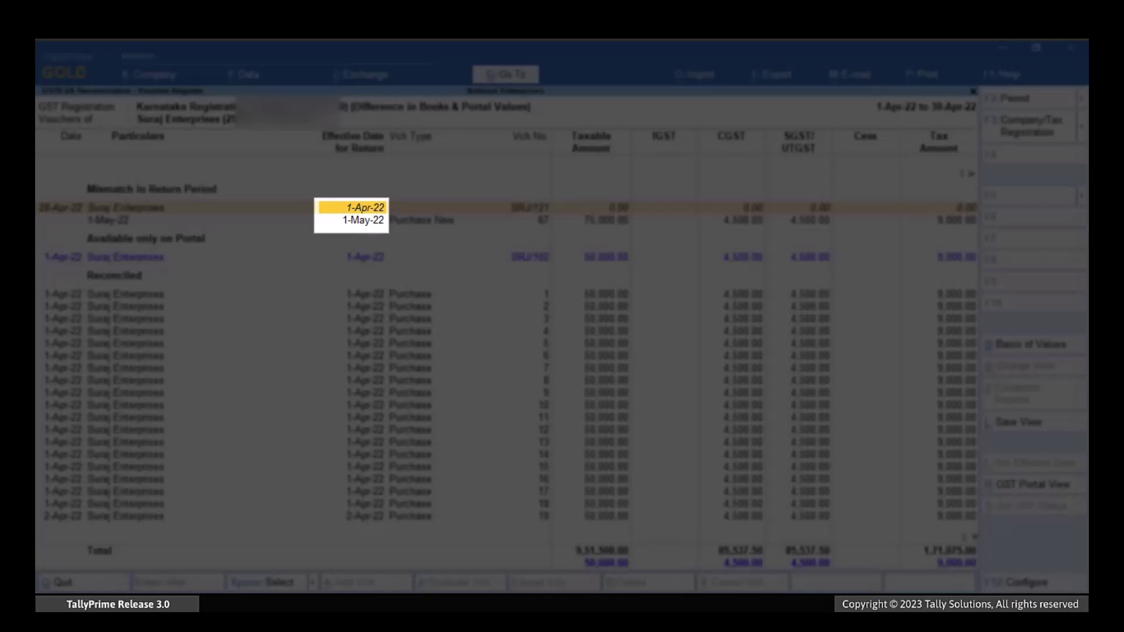
pyautogui.press('Down')
pyautogui.press('Up')
pyautogui.press('Down')
pyautogui.press('Return')
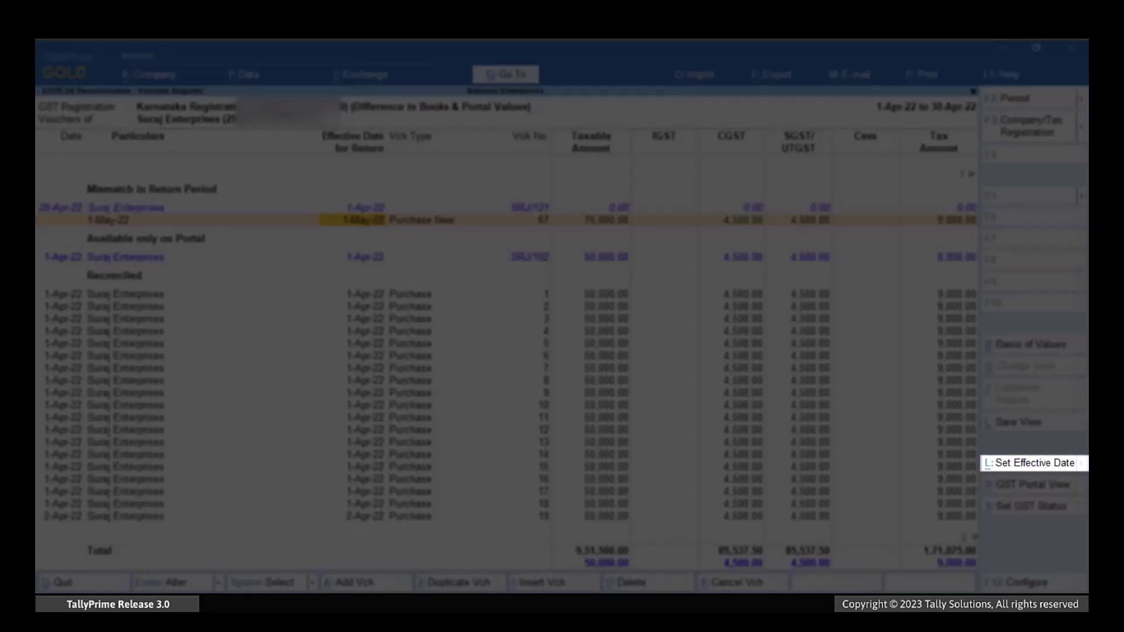
pyautogui.hotkey('alt', 'l')
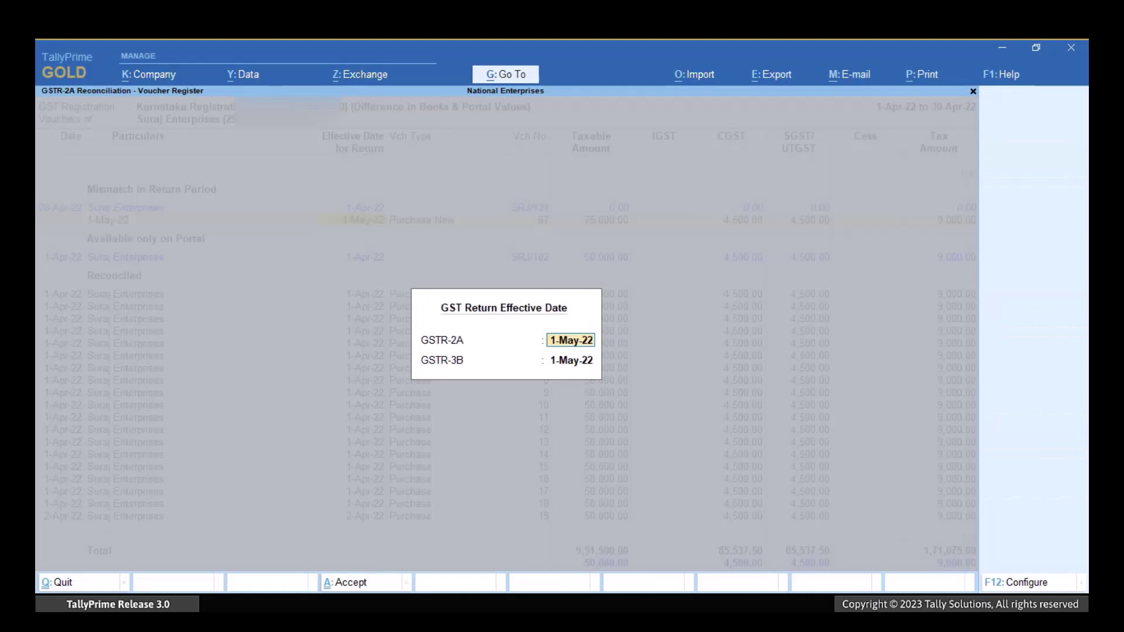
pyautogui.write('1-Apr')
pyautogui.press('Return')
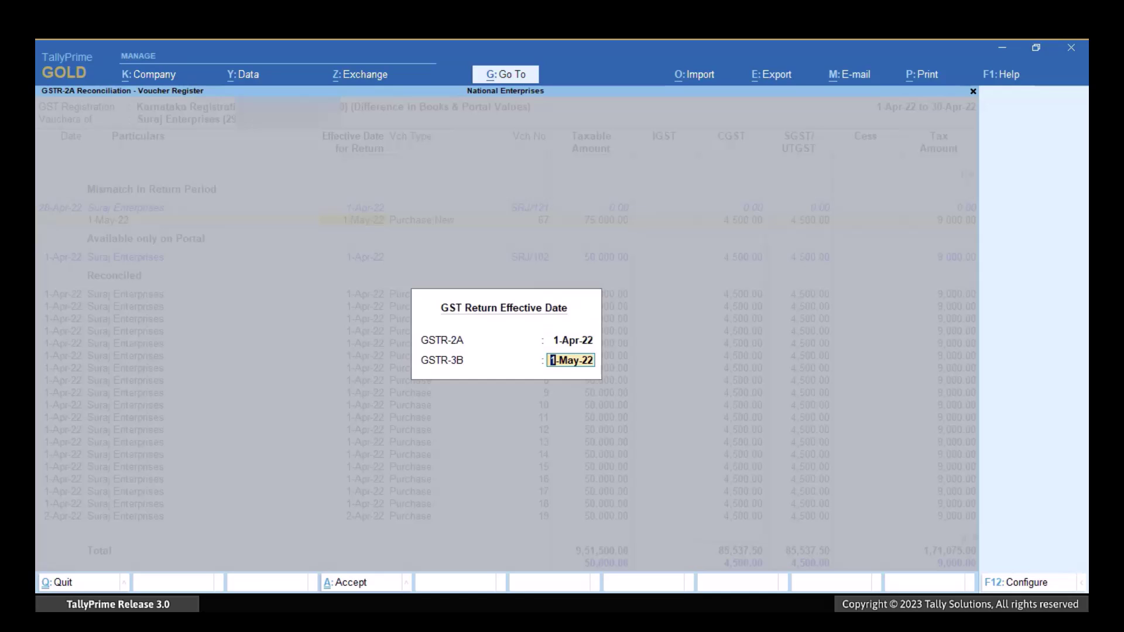
pyautogui.write('1-Apr')
pyautogui.press('Return')
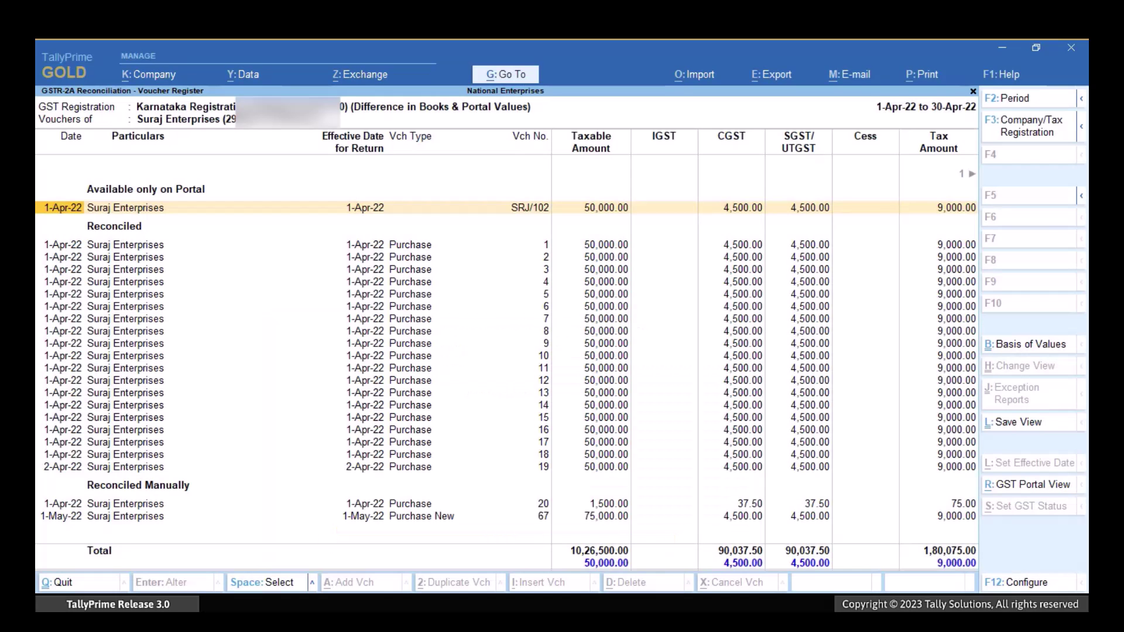
# Return to the B2B invoices summary and open purchase voucher 21 of Ganeshji Enterprises (Mysore) for alteration
pyautogui.press('Escape')
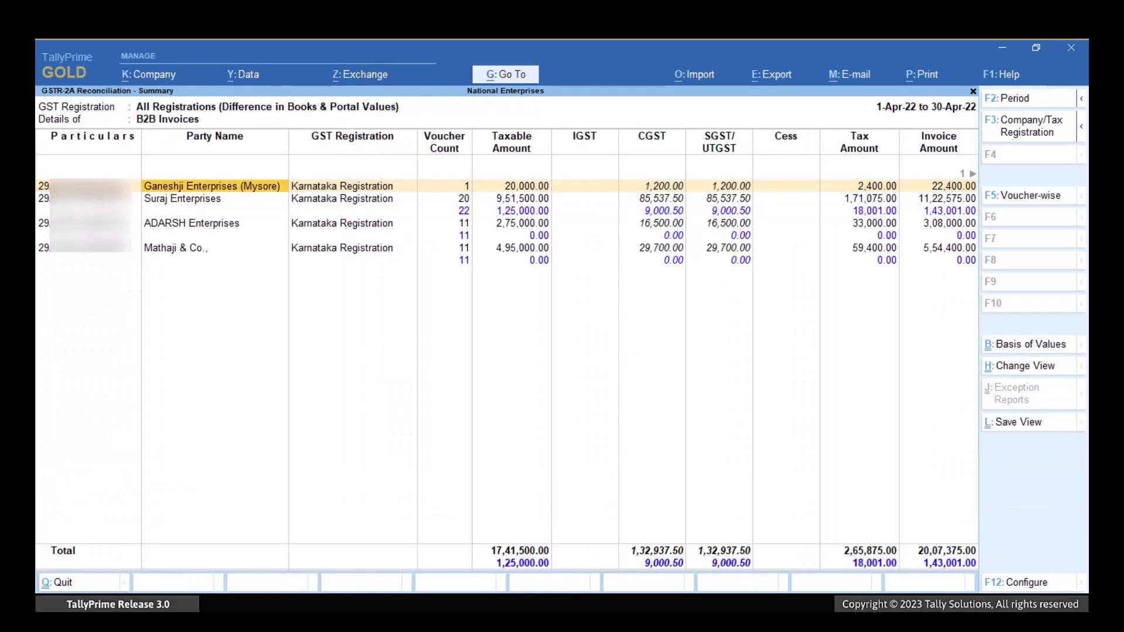
pyautogui.press('Return')
pyautogui.press('Return')
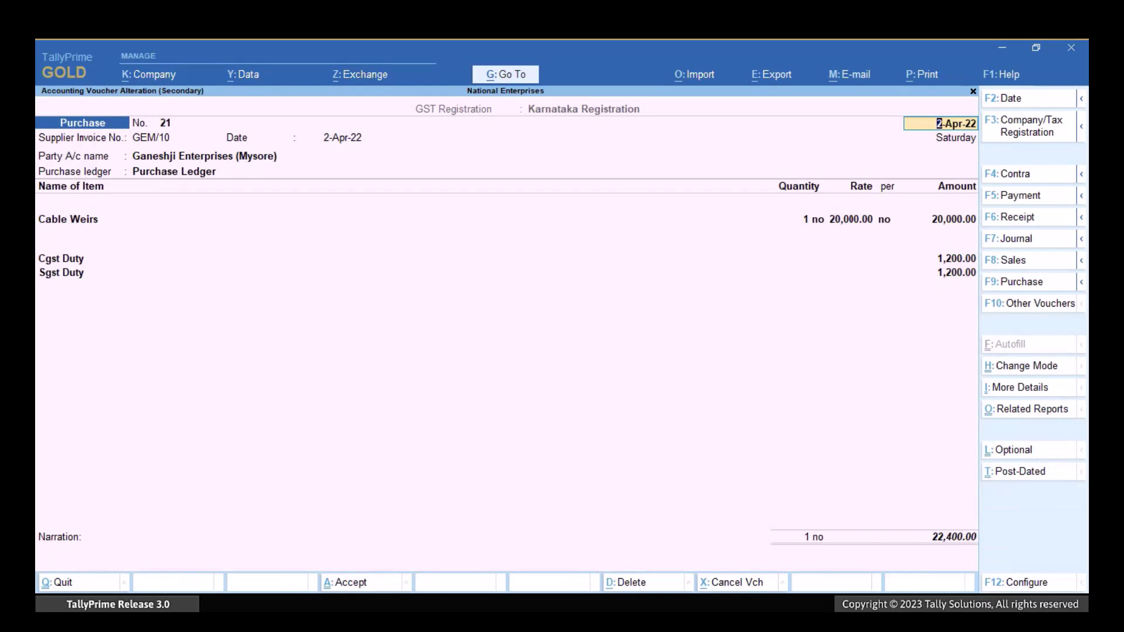
# Set voucher 21's GST return effective date to May for both GSTR-2A and GSTR-3B, and save the voucher
pyautogui.hotkey('ctrl', 'i')
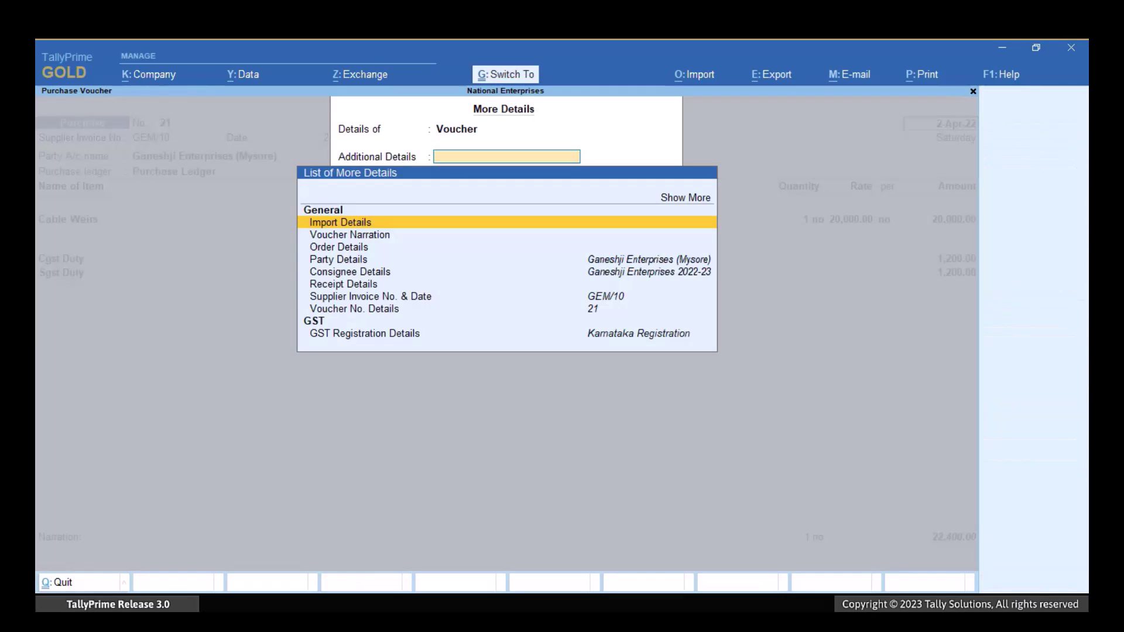
pyautogui.write('Eff')
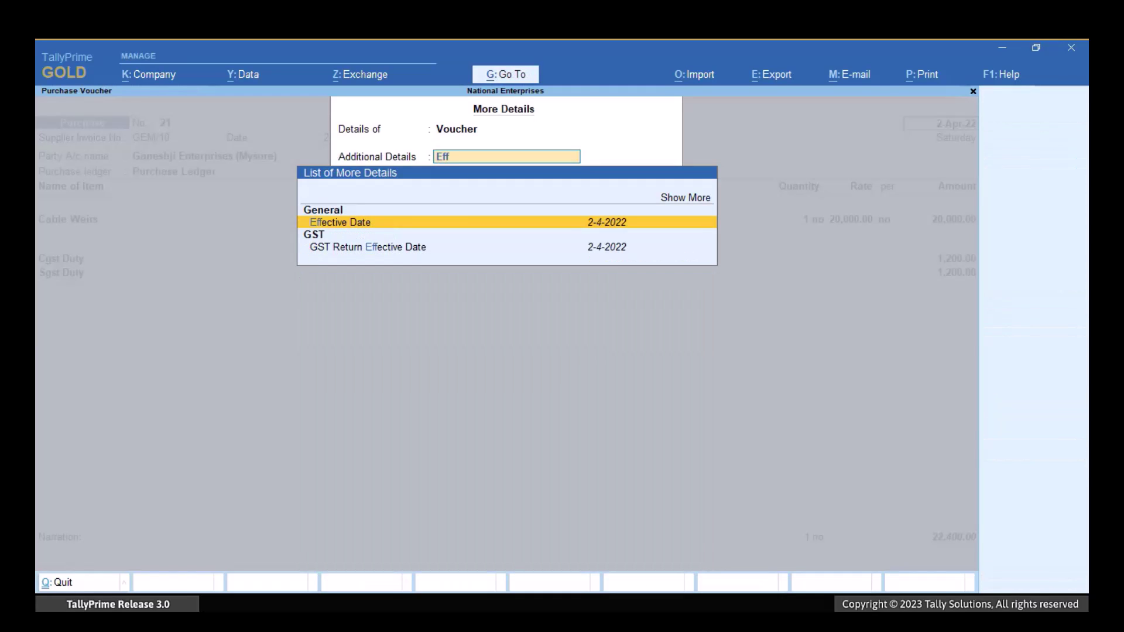
pyautogui.press('Down')
pyautogui.press('Down')
pyautogui.press('Return')
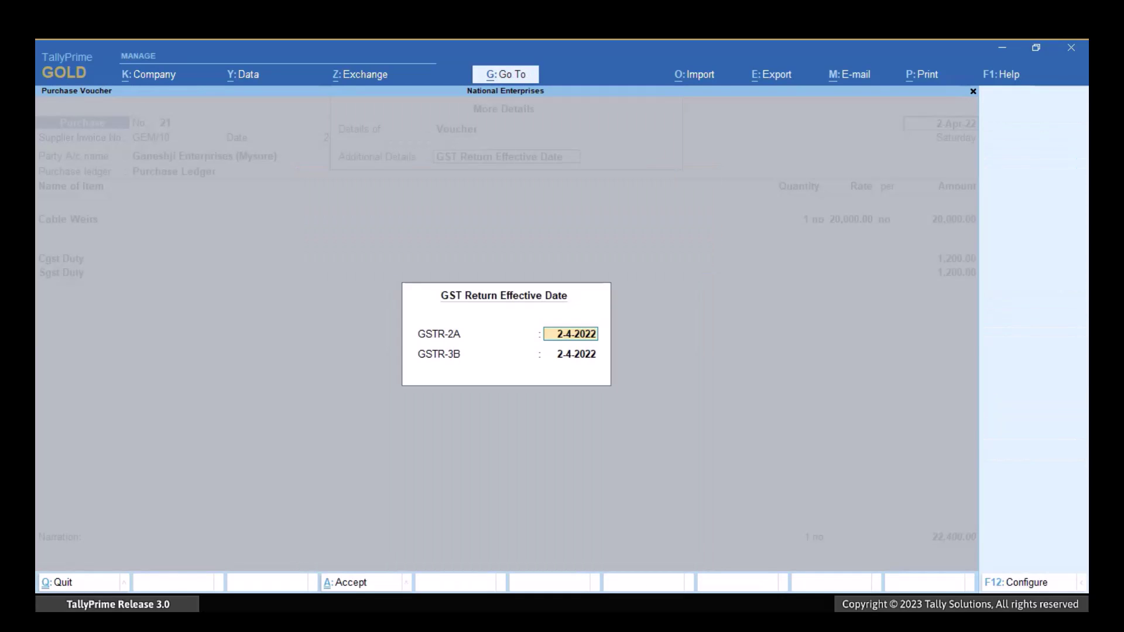
pyautogui.write('may')
pyautogui.press('Return')
pyautogui.write('may')
pyautogui.press('Return')
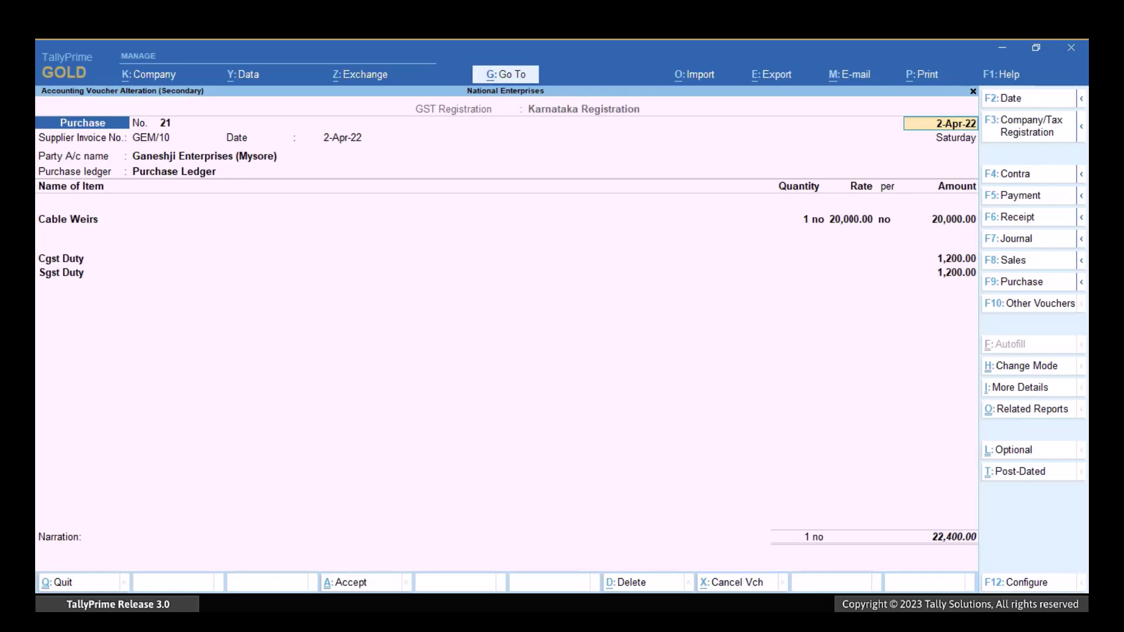
pyautogui.hotkey('ctrl', 'a')
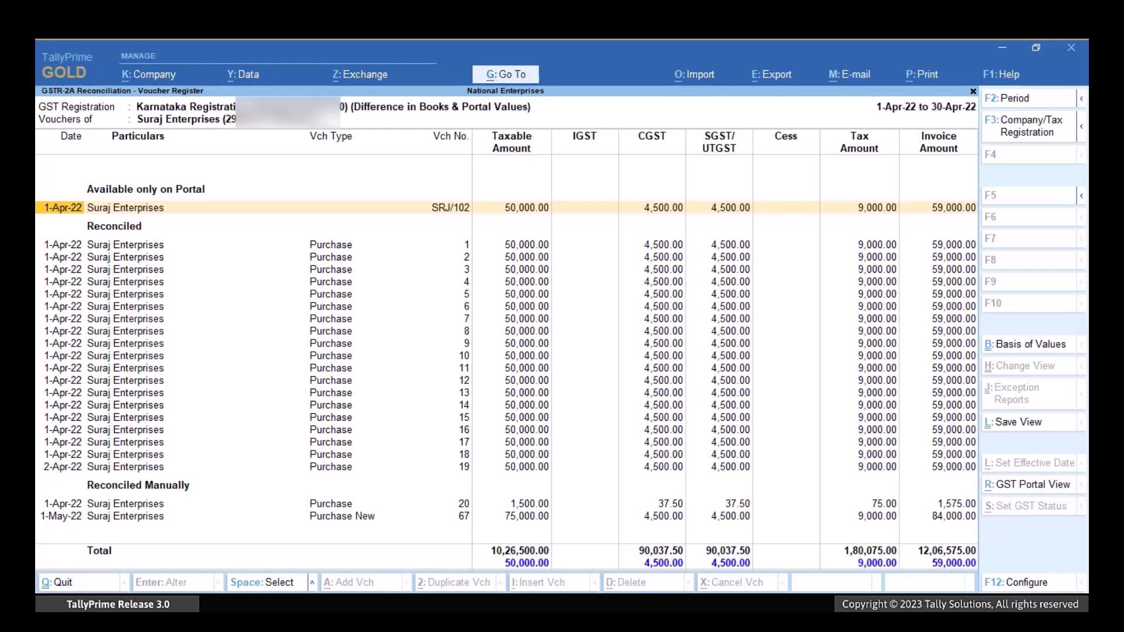
# View the GST portal details of portal-only invoice SRJ/102 and start a new purchase voucher for it
pyautogui.hotkey('ctrl', 'r')
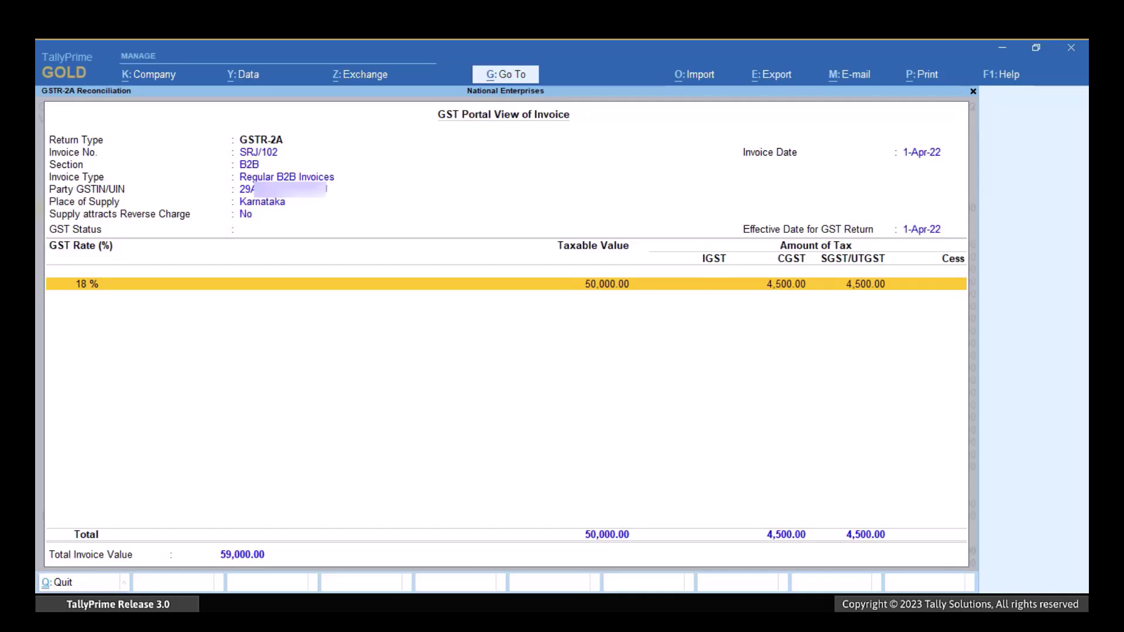
pyautogui.hotkey('alt', 'g')
pyautogui.press('Up')
pyautogui.press('Up')
pyautogui.press('Up')
pyautogui.press('Up')
pyautogui.press('Up')
pyautogui.press('Up')
pyautogui.press('Up')
pyautogui.press('Return')
# Date the new purchase voucher 1-Apr-22 and enter supplier invoice number 102 with the date 1-Apr-22
pyautogui.press('F2')
pyautogui.write('1-4')
pyautogui.press('Return')
pyautogui.write('102')
pyautogui.press('Return')
pyautogui.press('Return')
# Choose Suraj Enterprises as the party account and Purchase Ledger as the purchase ledger
pyautogui.press('Down')
pyautogui.press('Down')
pyautogui.press('Down')
pyautogui.press('Down')
pyautogui.press('Down')
pyautogui.press('Down')
pyautogui.press('Down')
pyautogui.press('Down')
pyautogui.press('Down')
pyautogui.press('Return')
pyautogui.press('Return')
pyautogui.press('Return')
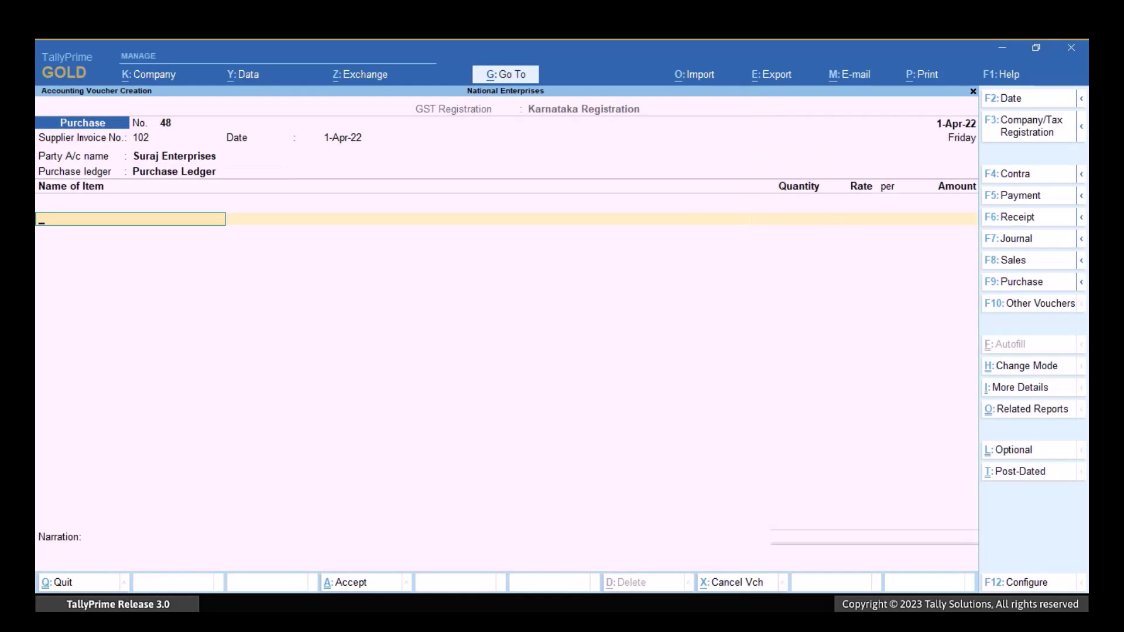
# Add a stock item with quantity 1, accept the remaining voucher details, and return from the GST portal view of invoice SRJ/102
pyautogui.press('Down')
pyautogui.press('Down')
pyautogui.press('Down')
pyautogui.press('Return')
pyautogui.write('1')
pyautogui.press('Return')
pyautogui.press('Return')
pyautogui.press('Return')
pyautogui.press('Return')
pyautogui.press('Return')
pyautogui.press('Return')
pyautogui.press('Return')
pyautogui.press('Return')
pyautogui.press('Return')
pyautogui.press('Return')
pyautogui.press('Return')
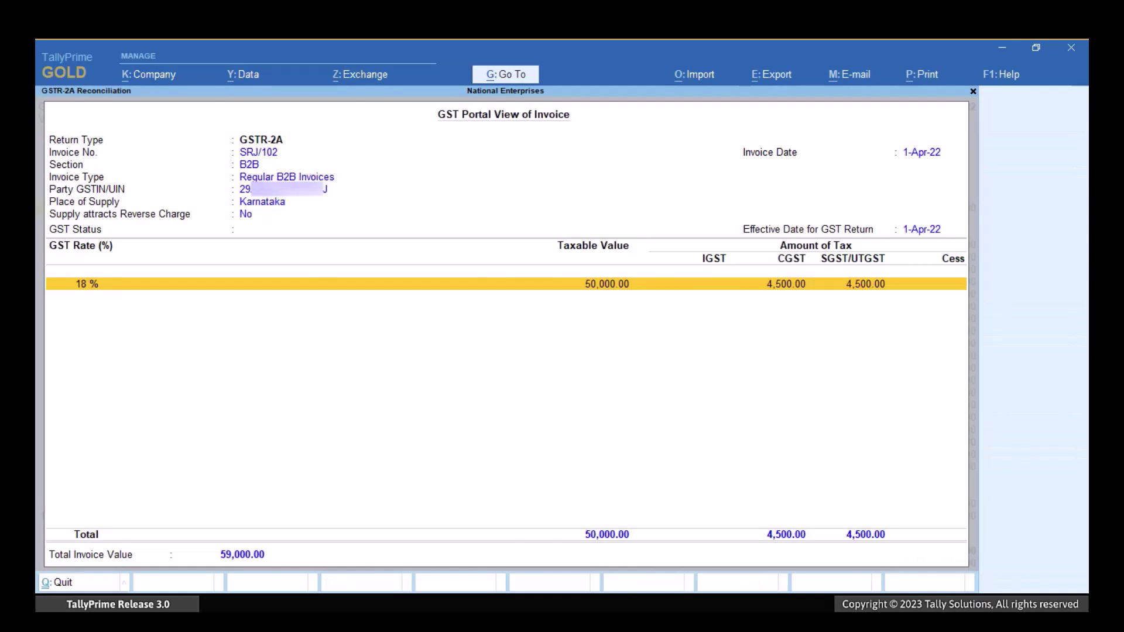
pyautogui.press('Escape')
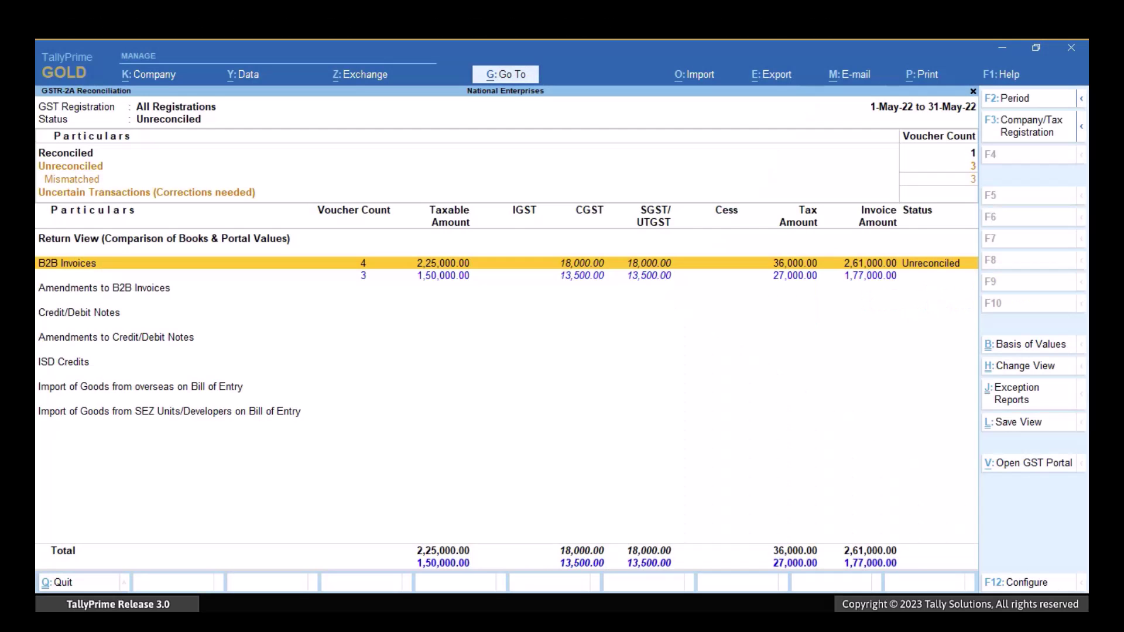
# Open the May 2022 B2B invoices summary and drill down to the voucher register of Suraj Enterprises
pyautogui.press('Return')
pyautogui.press('Down')
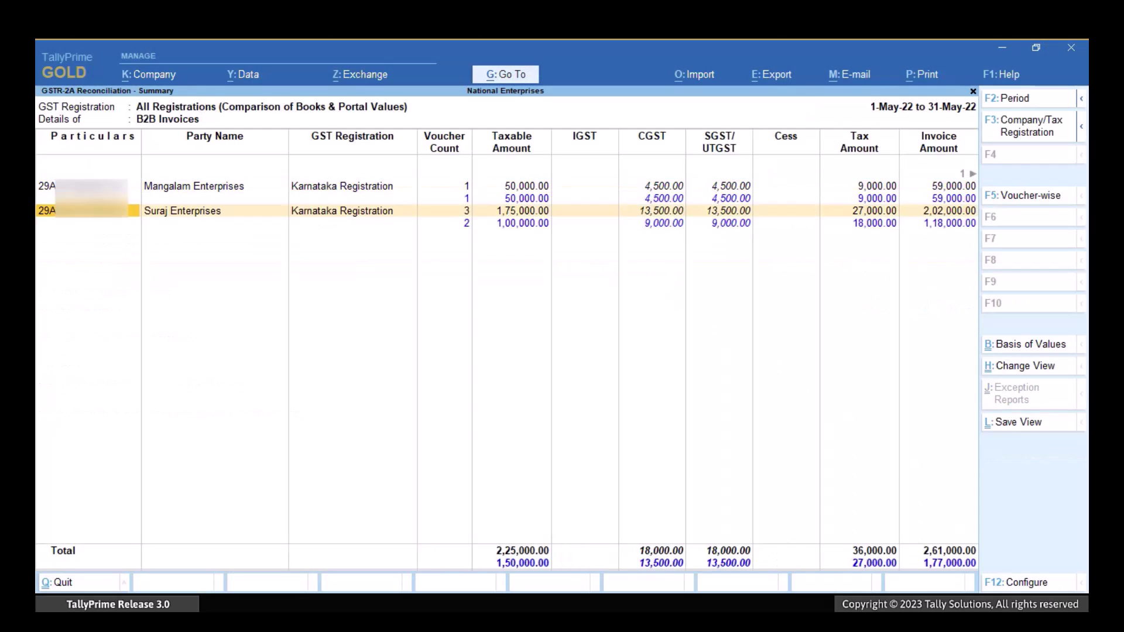
pyautogui.press('Return')
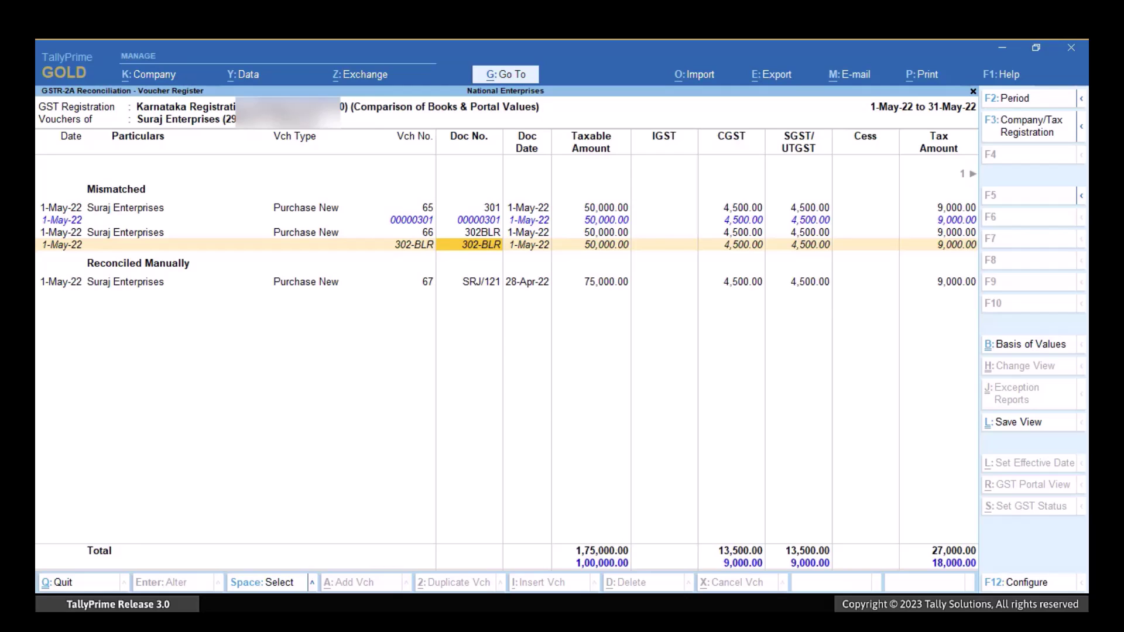
# Open the GST details of the Karnataka Registration from the company features of National Enterprises
pyautogui.press('F11')
pyautogui.press('Return')
pyautogui.press('Return')
pyautogui.press('Return')
pyautogui.press('Return')
pyautogui.press('Return')
pyautogui.press('Return')
pyautogui.press('Return')
pyautogui.press('Return')
pyautogui.press('Return')
pyautogui.press('Return')
pyautogui.press('Return')
pyautogui.press('Return')
pyautogui.press('Return')
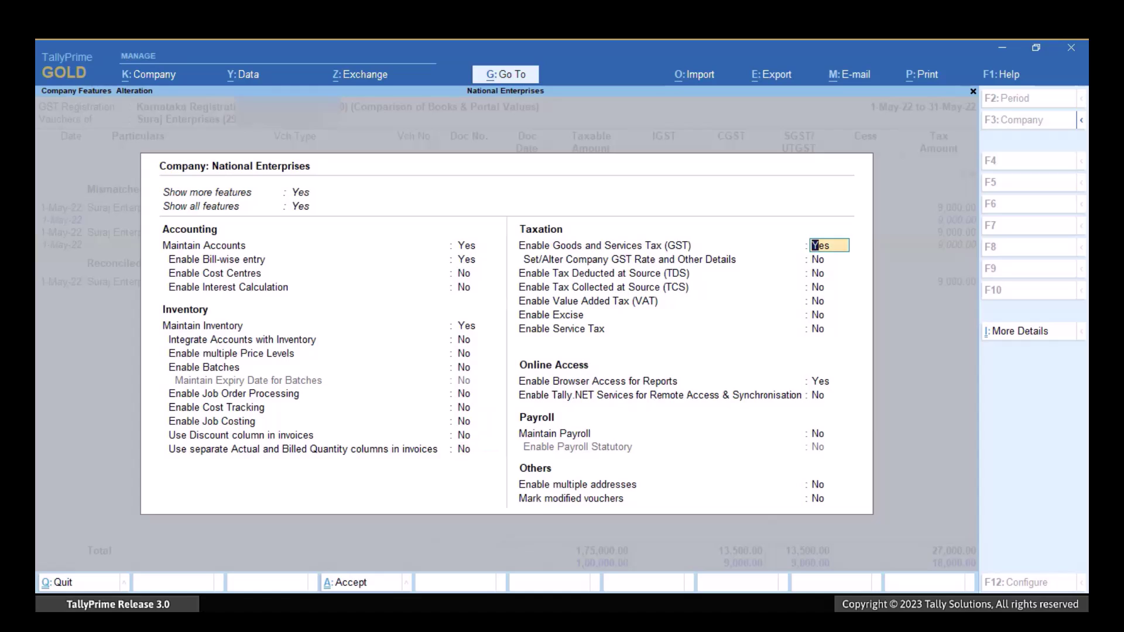
pyautogui.press('Return')
pyautogui.press('Down')
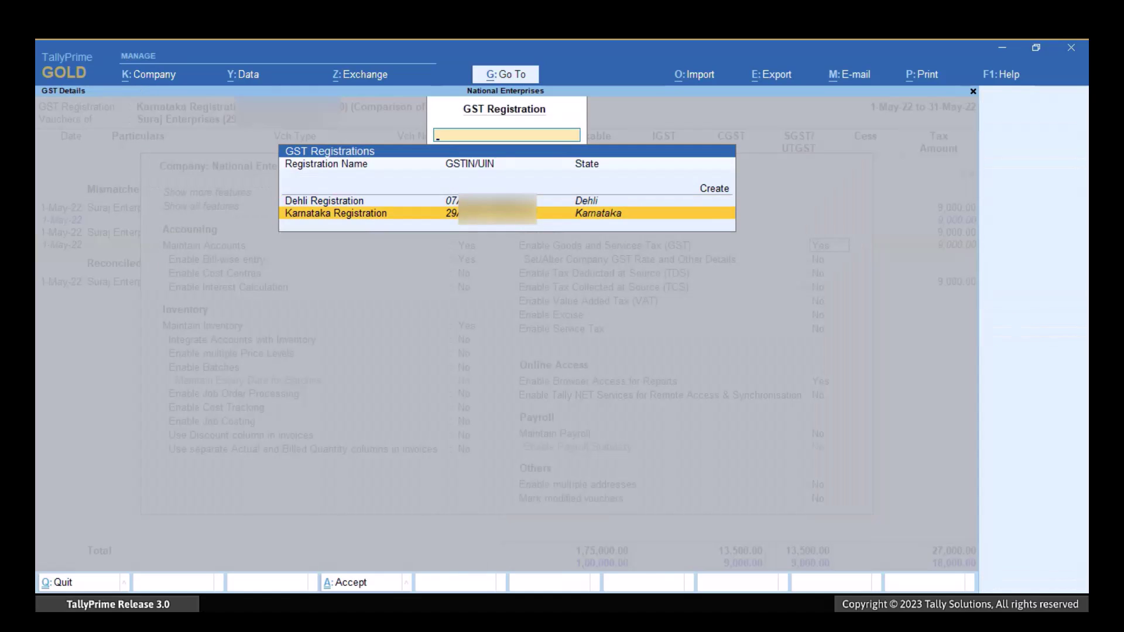
pyautogui.press('Return')
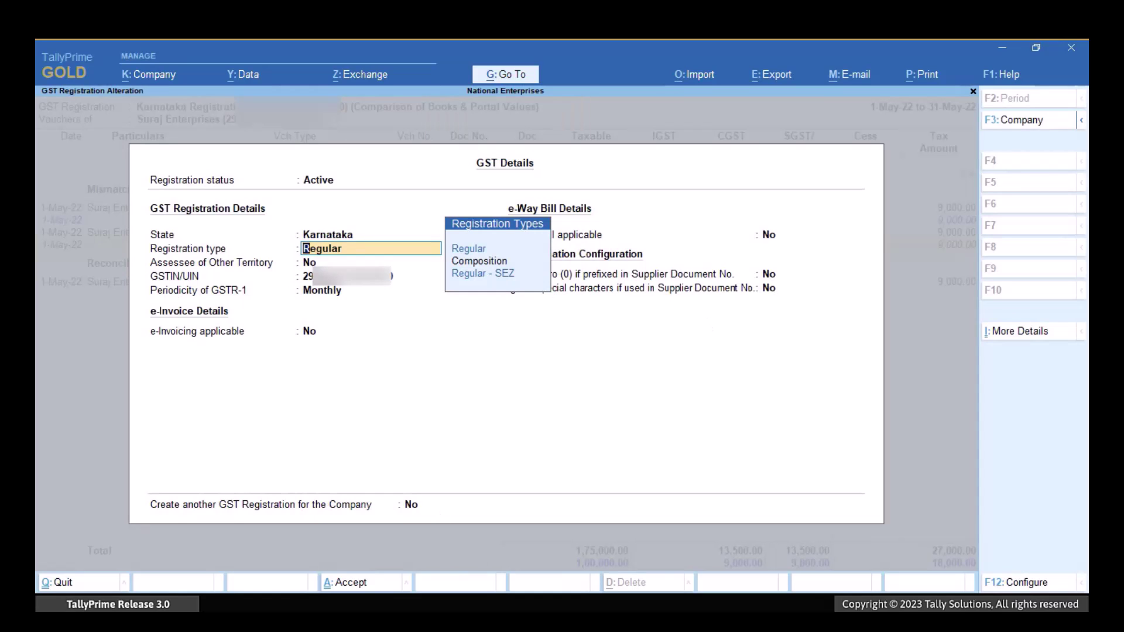
# Set Ignore zero (0) if prefixed in Supplier Document No. to Yes
pyautogui.press('Return')
pyautogui.press('Return')
pyautogui.press('Return')
pyautogui.press('Return')
pyautogui.press('Return')
pyautogui.press('Return')
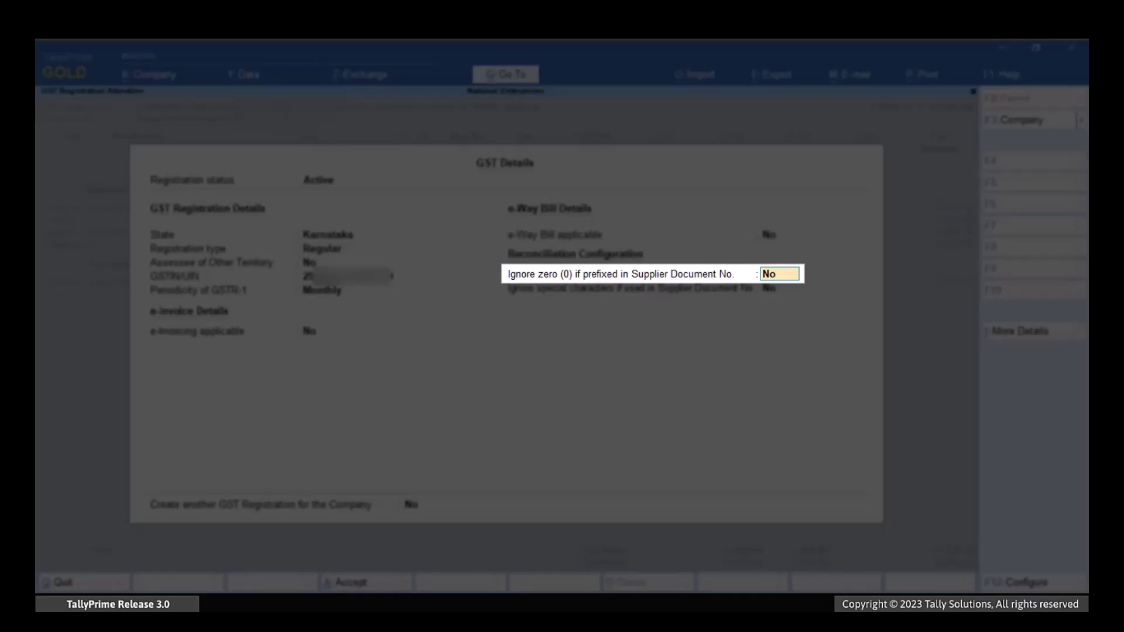
pyautogui.write('yes')
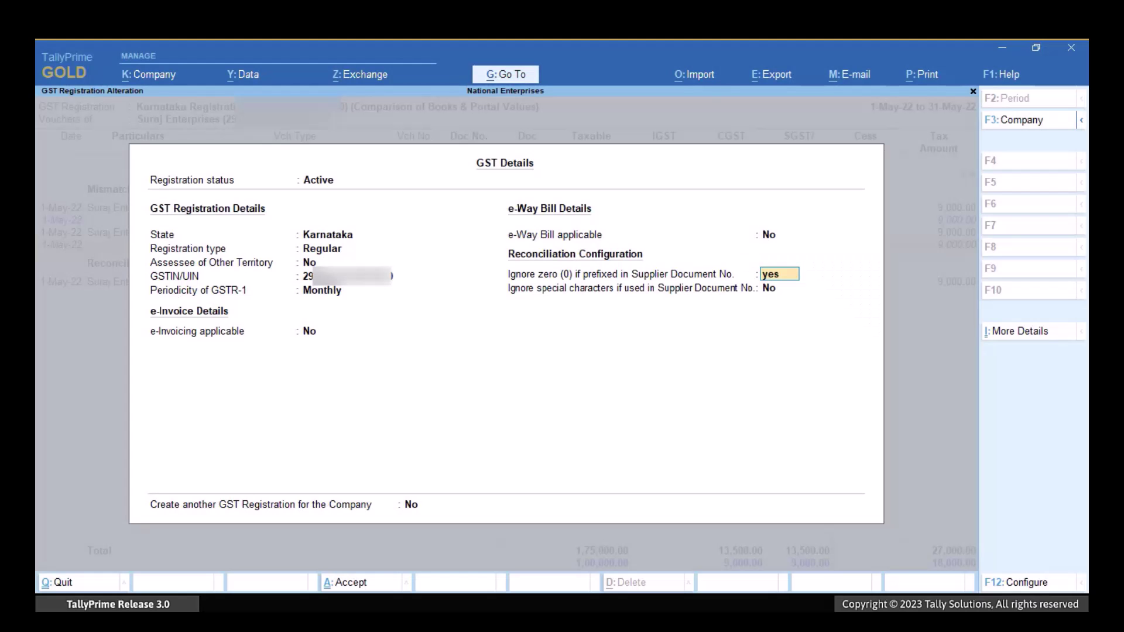
pyautogui.press('Return')
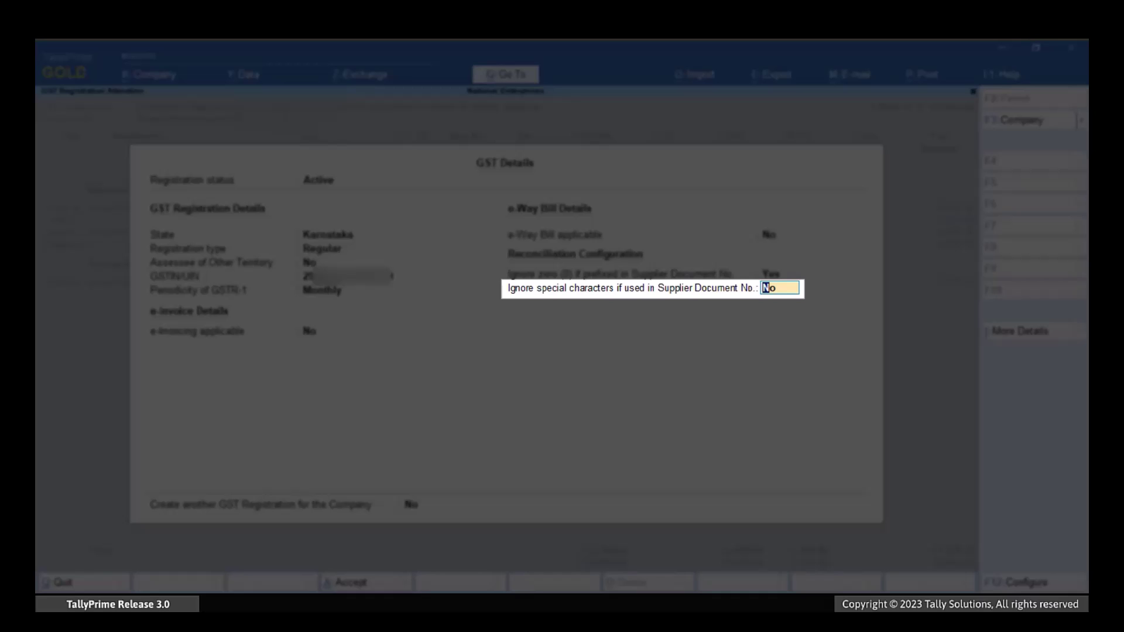
# Set Ignore special characters if used in Supplier Document No. to Yes, and save the GST details and company features
pyautogui.write('yes')
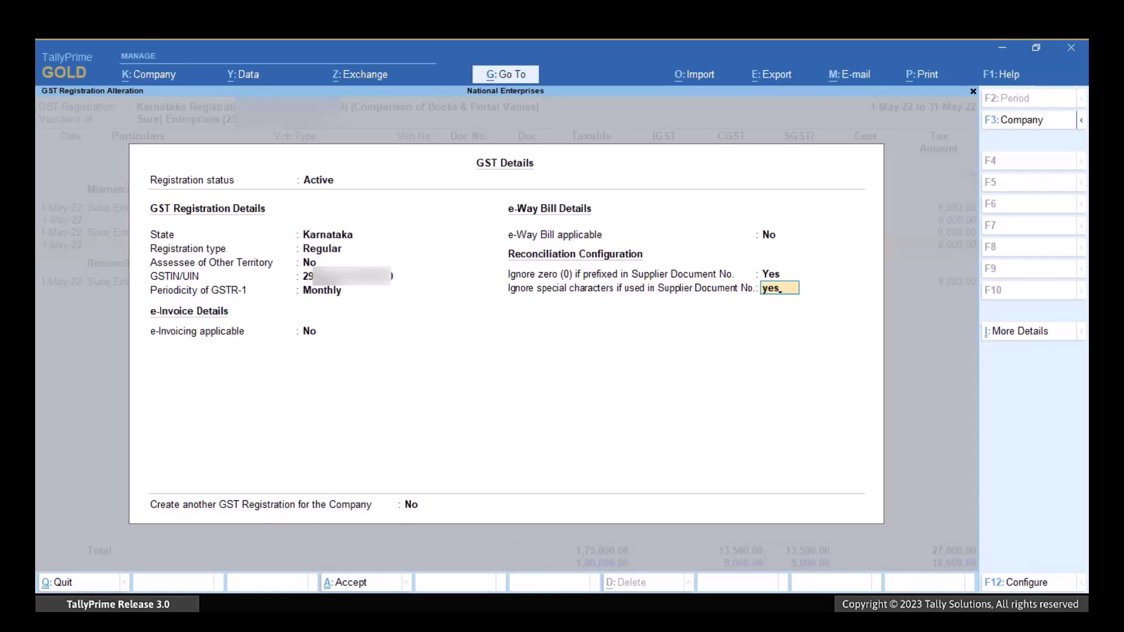
pyautogui.press('Return')
pyautogui.press('Return')
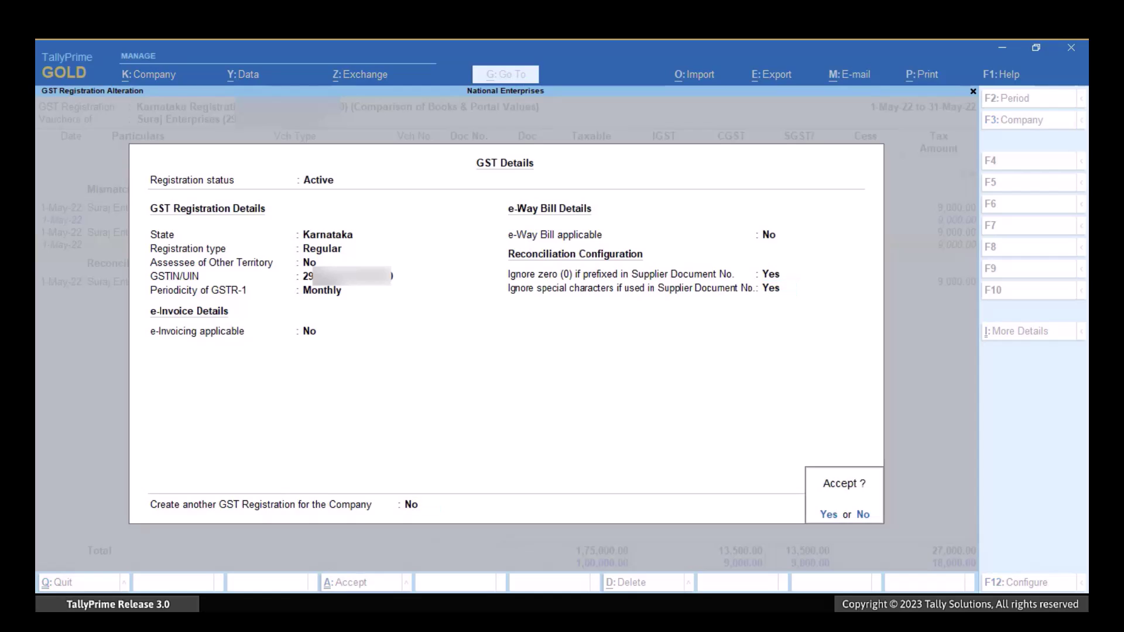
pyautogui.press('Return')
pyautogui.press('Escape')
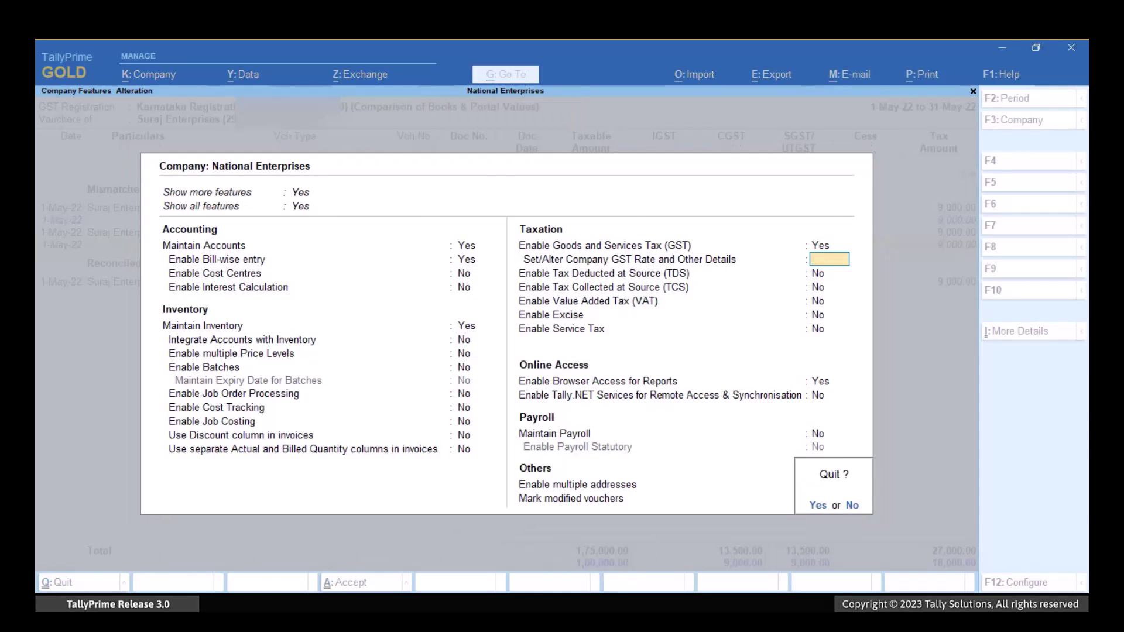
pyautogui.hotkey('ctrl', 'a')
# Check the document numbers of Suraj Enterprises' vouchers 65 and 66 in the May voucher register
pyautogui.press('Right')
pyautogui.press('Right')
pyautogui.press('Right')
pyautogui.press('Return')
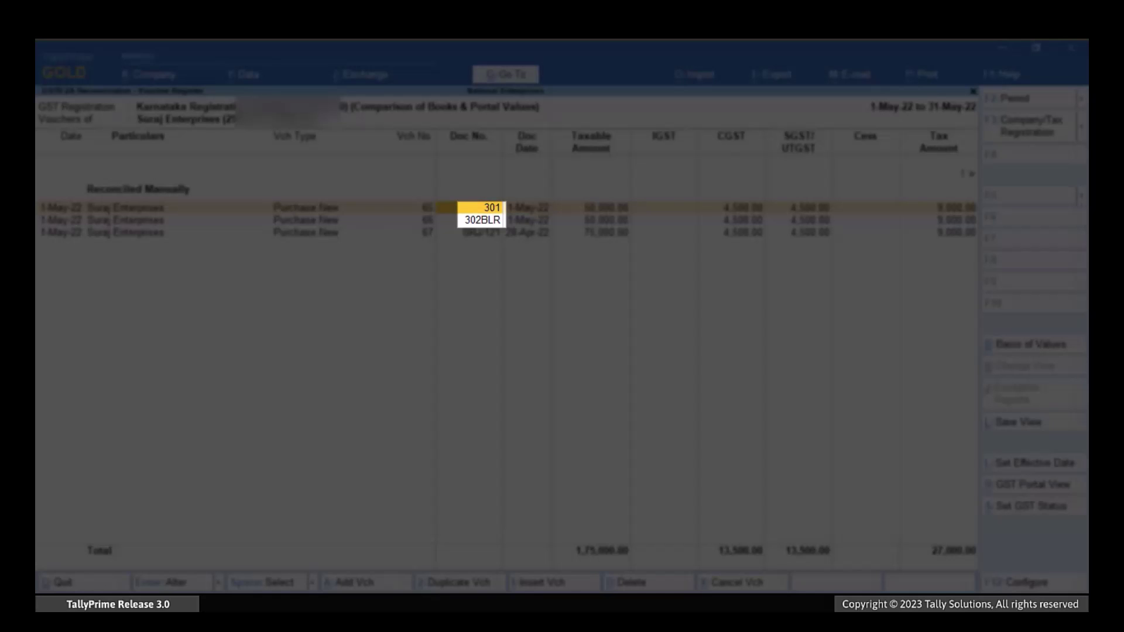
pyautogui.press('Down')
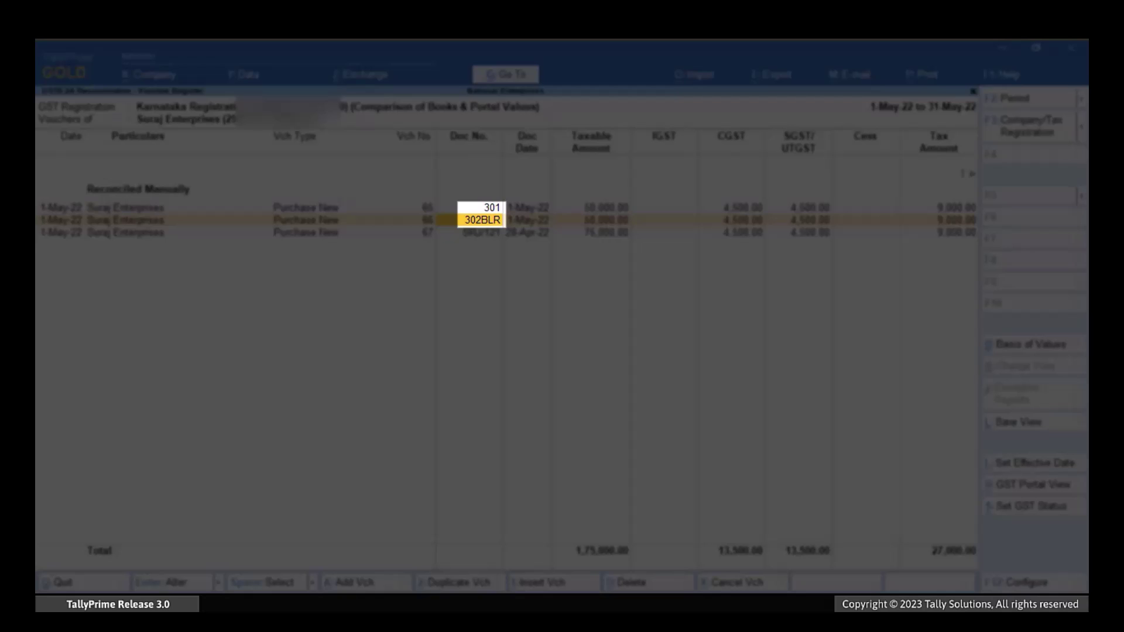
pyautogui.press('Return')
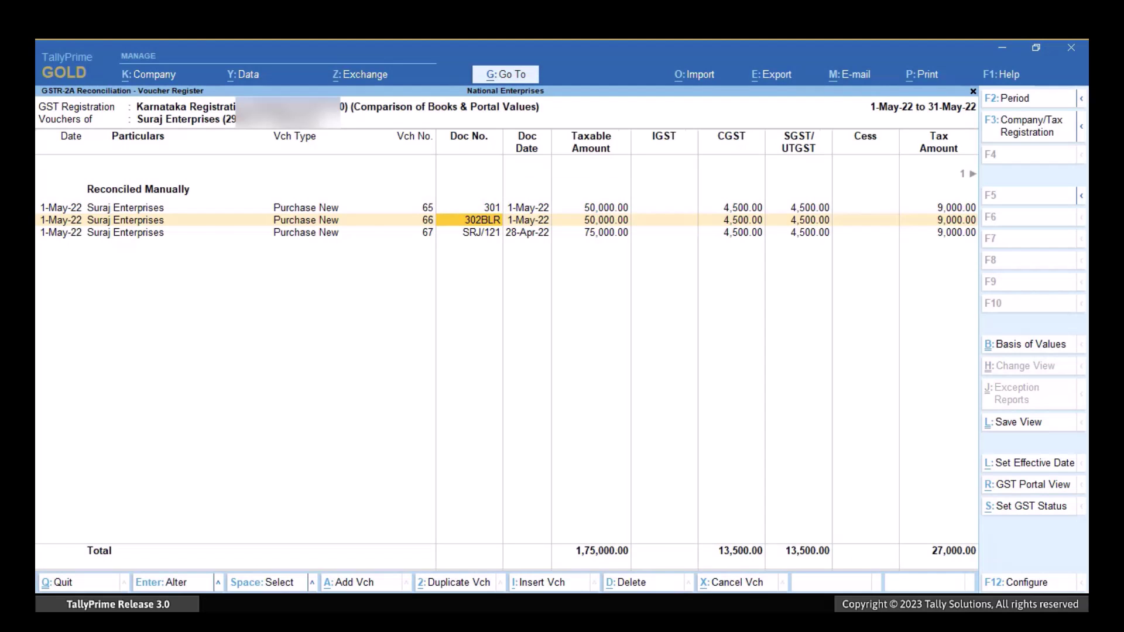
# Open Mangalam Enterprises' mismatched purchase voucher 90 for alteration from the May B2B invoices summary
pyautogui.press('Escape')
pyautogui.press('Right')
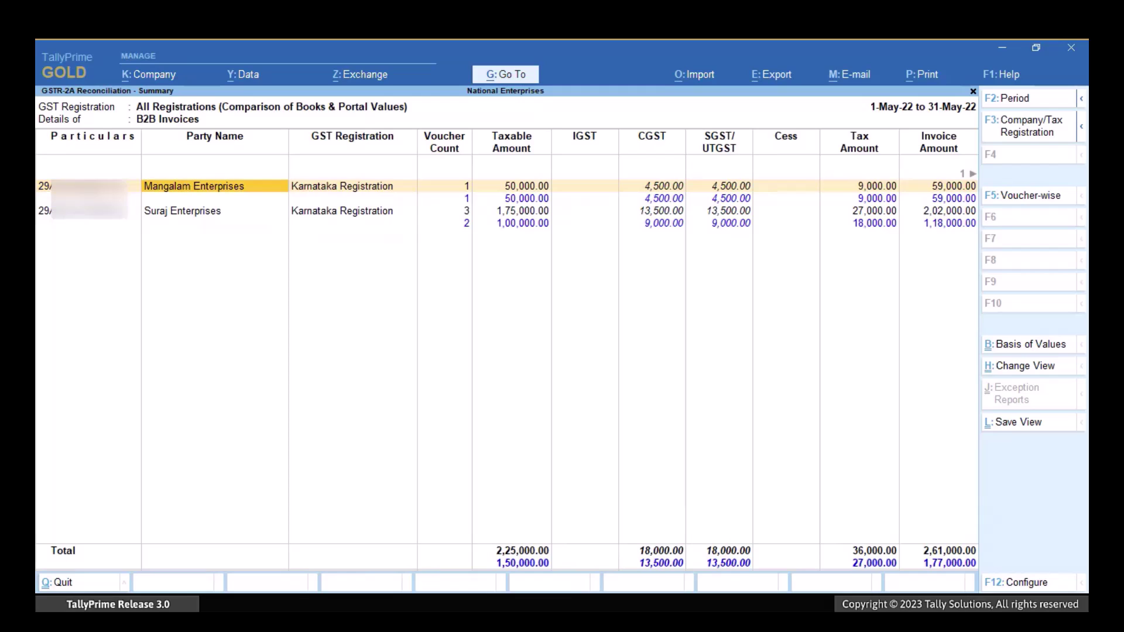
pyautogui.press('Return')
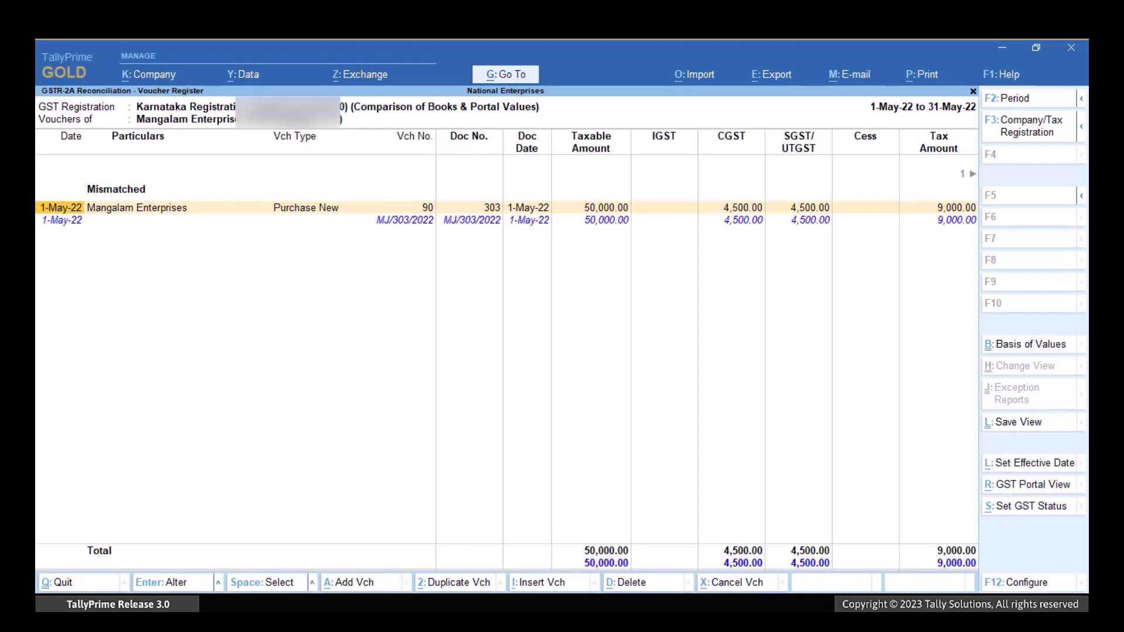
pyautogui.press('Right')
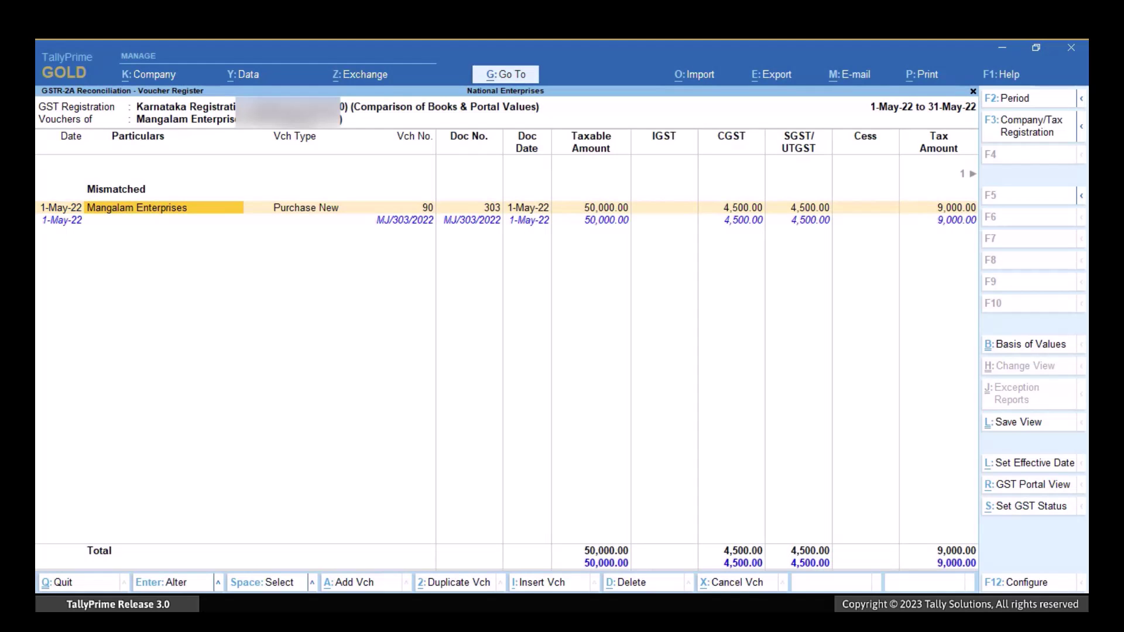
pyautogui.press('Return')
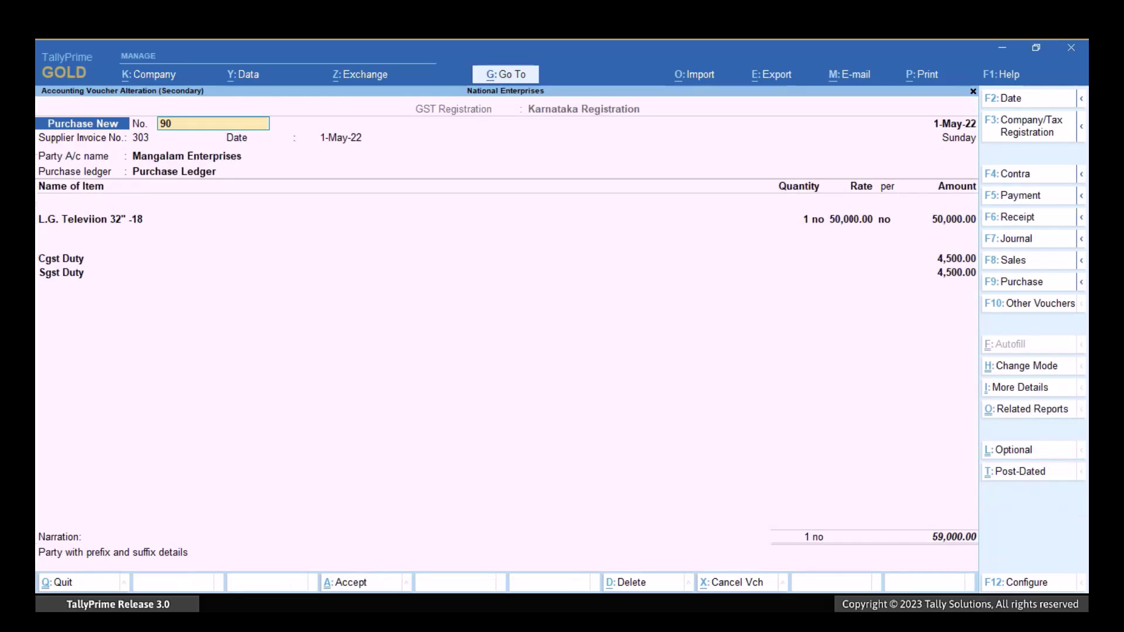
# Open the Mangalam Enterprises party ledger for alteration from within purchase voucher 90
pyautogui.press('Return')
pyautogui.press('Return')
pyautogui.press('Return')
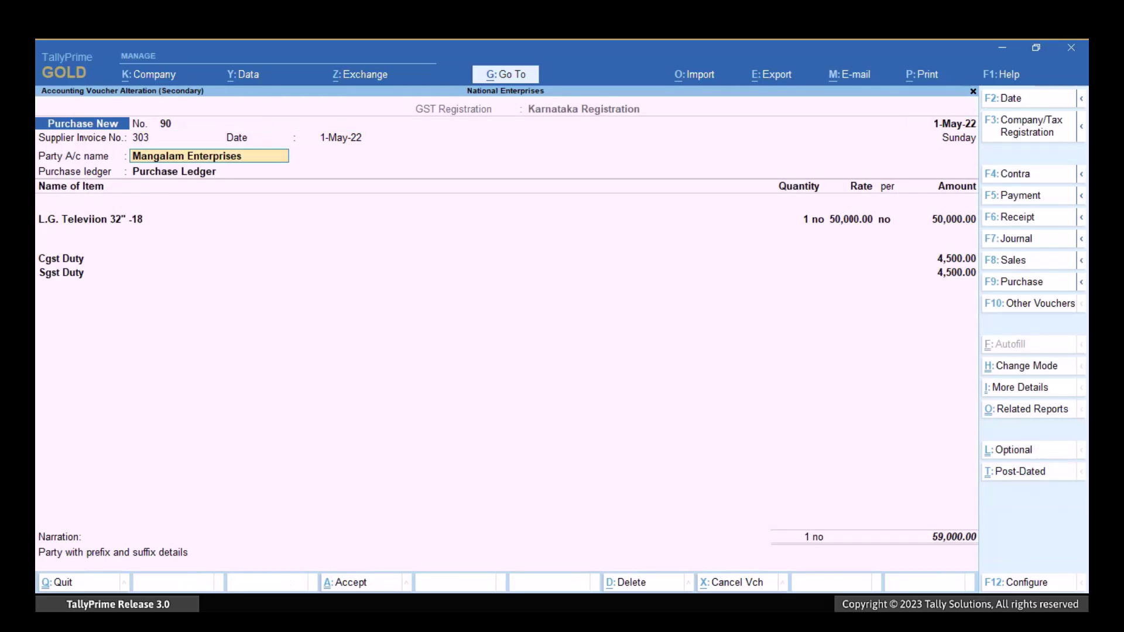
pyautogui.hotkey('ctrl', 'Return')
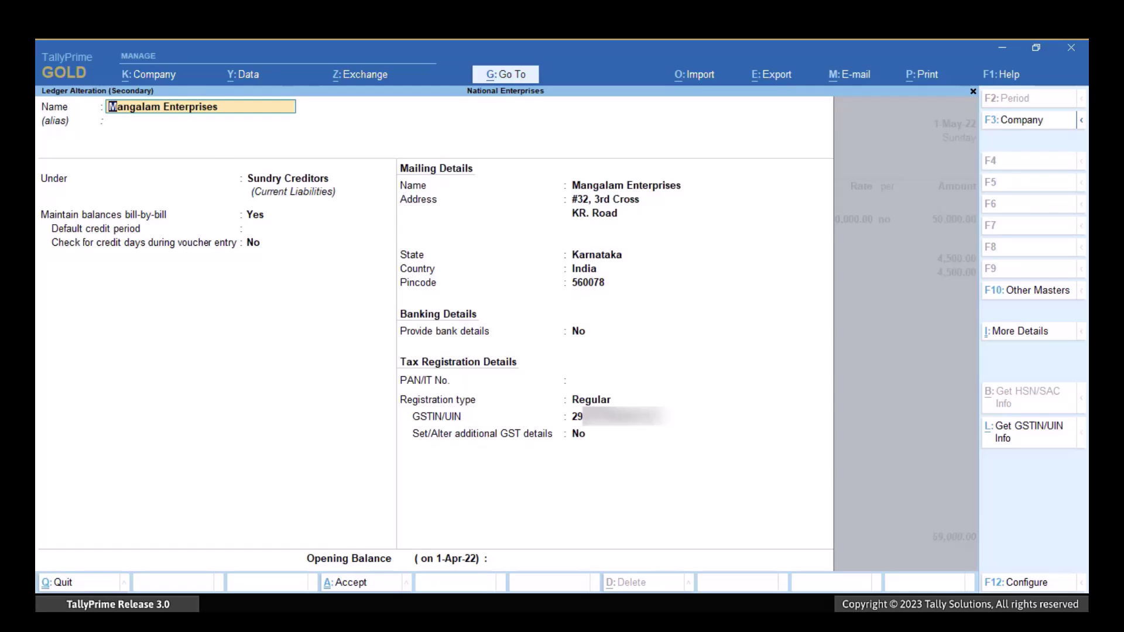
# Enable the option to ignore prefixes and suffixes in Doc No. for reconciliation in the ledger configuration, and save it
pyautogui.press('F12')
pyautogui.press('Down')
pyautogui.press('Down')
pyautogui.press('Down')
pyautogui.press('Down')
pyautogui.press('Down')
pyautogui.press('Down')
pyautogui.press('Down')
pyautogui.press('Down')
pyautogui.press('Down')
pyautogui.press('Down')
pyautogui.press('Down')
pyautogui.press('Down')
pyautogui.press('Down')
pyautogui.press('Down')
pyautogui.press('Down')
pyautogui.press('Down')
pyautogui.press('Down')
pyautogui.write('y')
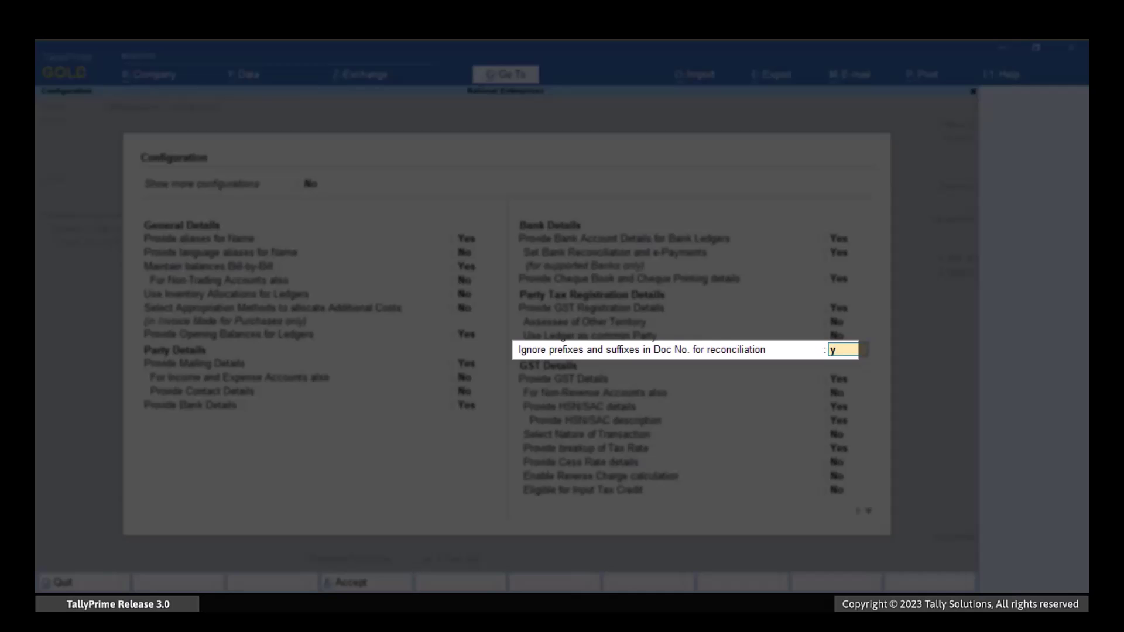
pyautogui.write('es')
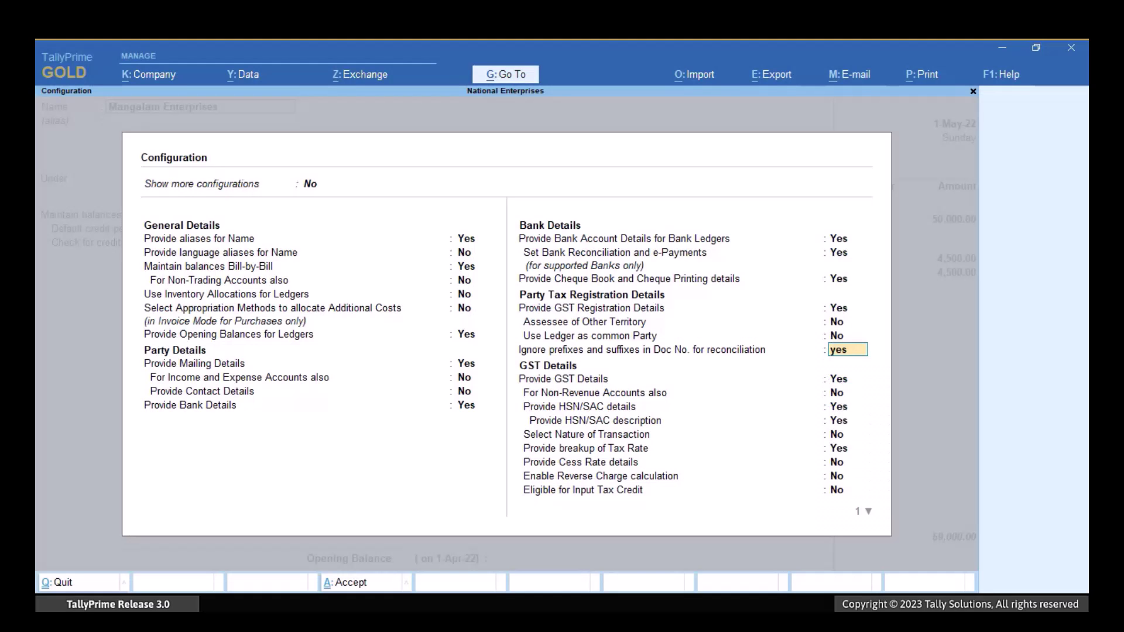
pyautogui.press('Return')
pyautogui.hotkey('ctrl', 'a')
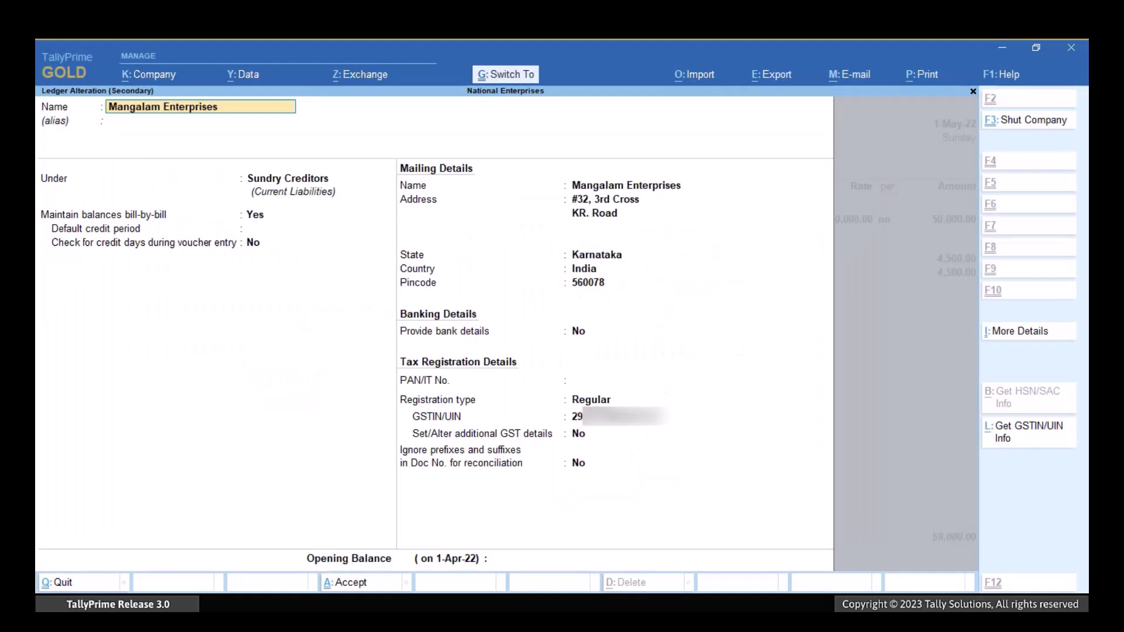
# Set Ignore prefixes and suffixes in Doc No. for reconciliation to Yes in Mangalam Enterprises' tax registration details
pyautogui.press('Return')
pyautogui.press('Return')
pyautogui.press('Return')
pyautogui.press('Return')
pyautogui.press('Return')
pyautogui.press('Return')
pyautogui.press('Return')
pyautogui.press('Return')
pyautogui.press('Return')
pyautogui.press('Return')
pyautogui.press('Return')
pyautogui.press('Return')
pyautogui.press('Return')
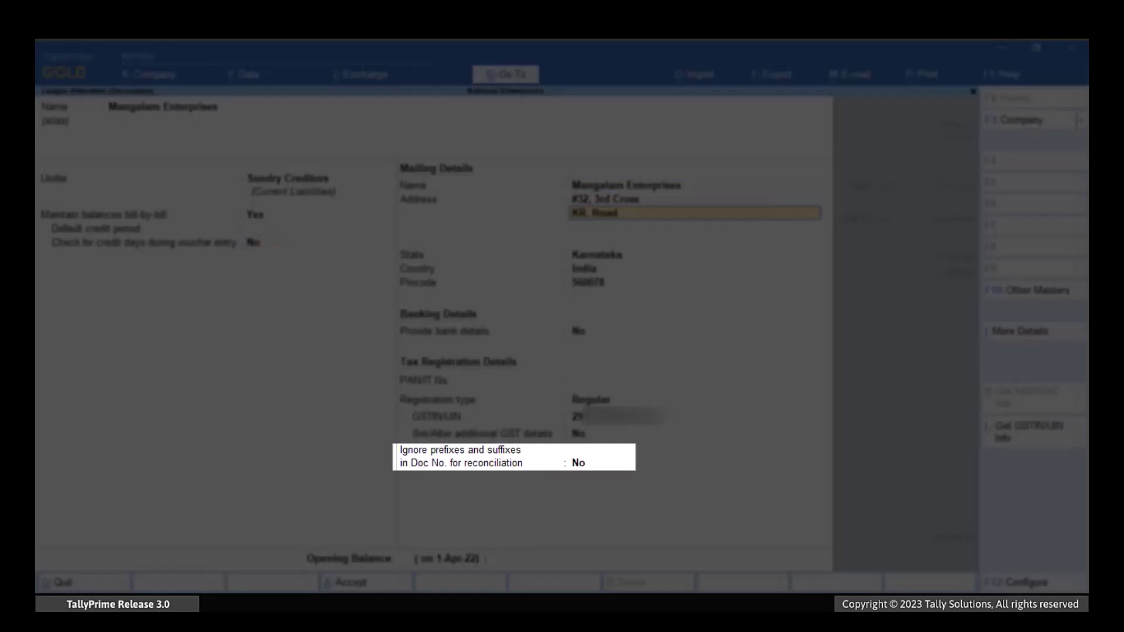
pyautogui.press('Return')
pyautogui.press('Return')
pyautogui.press('Return')
pyautogui.press('Return')
pyautogui.press('Return')
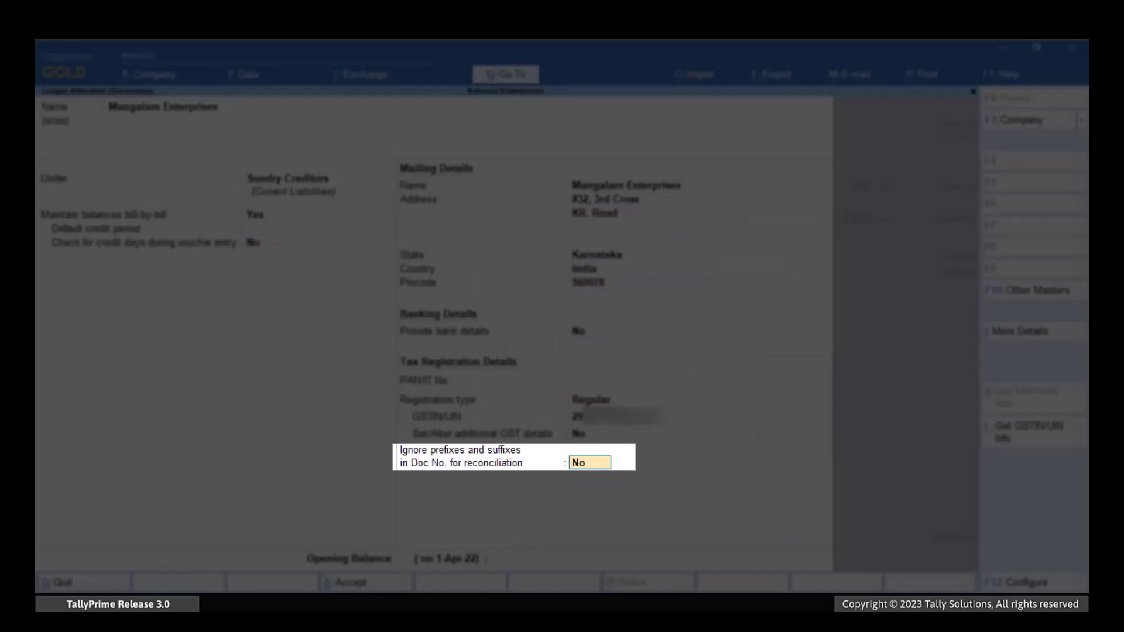
pyautogui.write('yes')
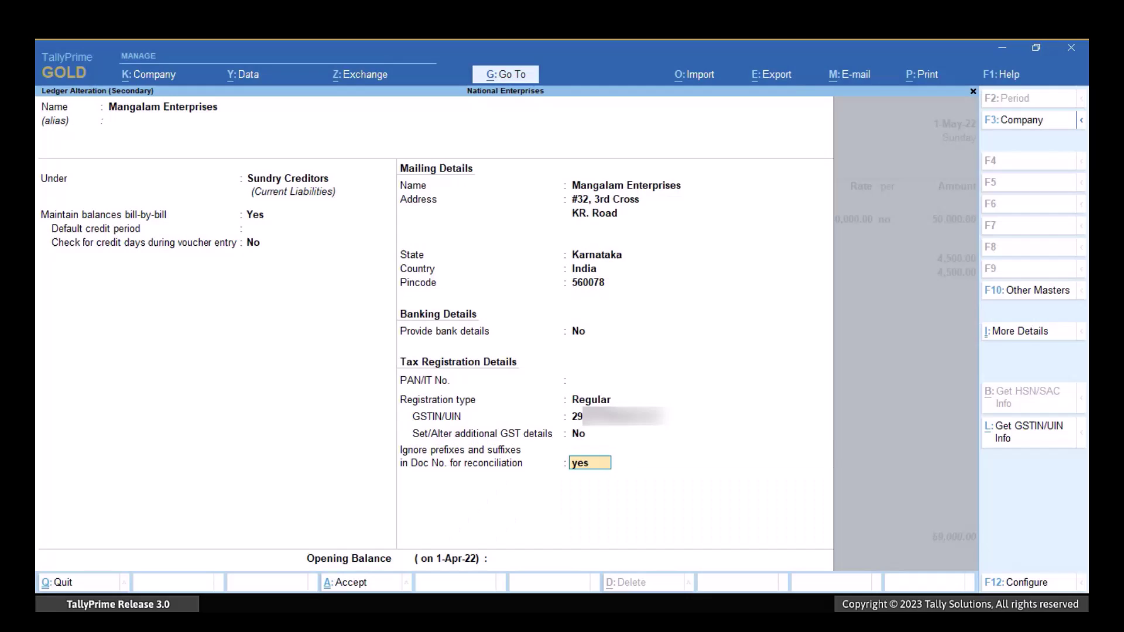
pyautogui.press('Return')
# Make the ignored prefix MJ/ and suffix /2022 applicable from 1-May-22 and finish the ledger's details
pyautogui.write('1')
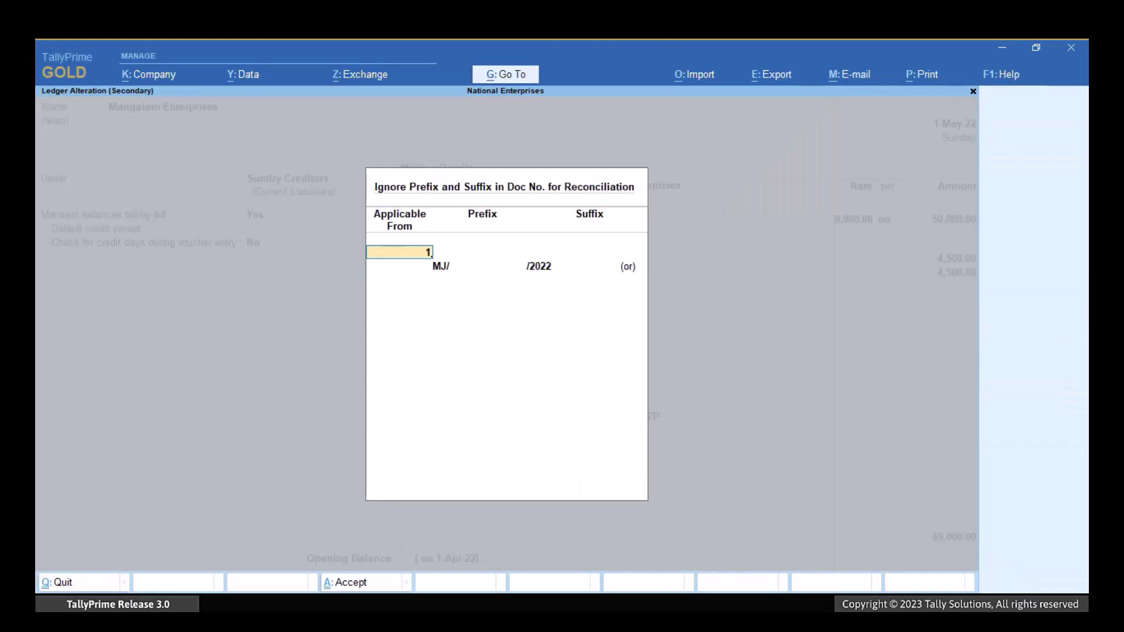
pyautogui.write('-may')
pyautogui.press('Return')
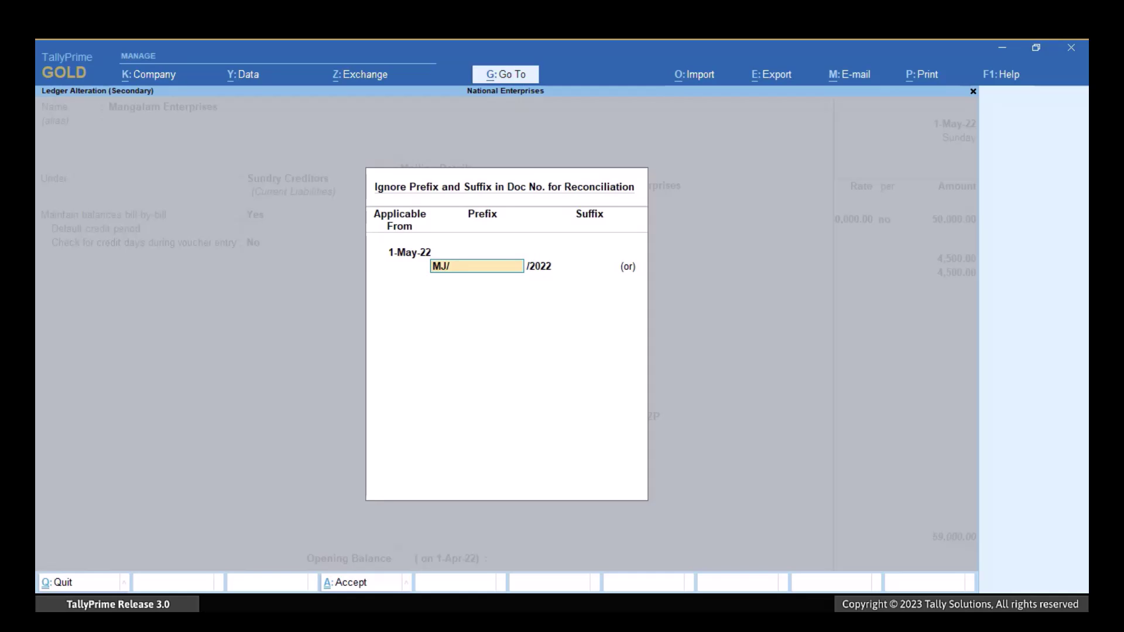
pyautogui.press('Return')
pyautogui.press('Return')
pyautogui.press('Return')
pyautogui.press('Return')
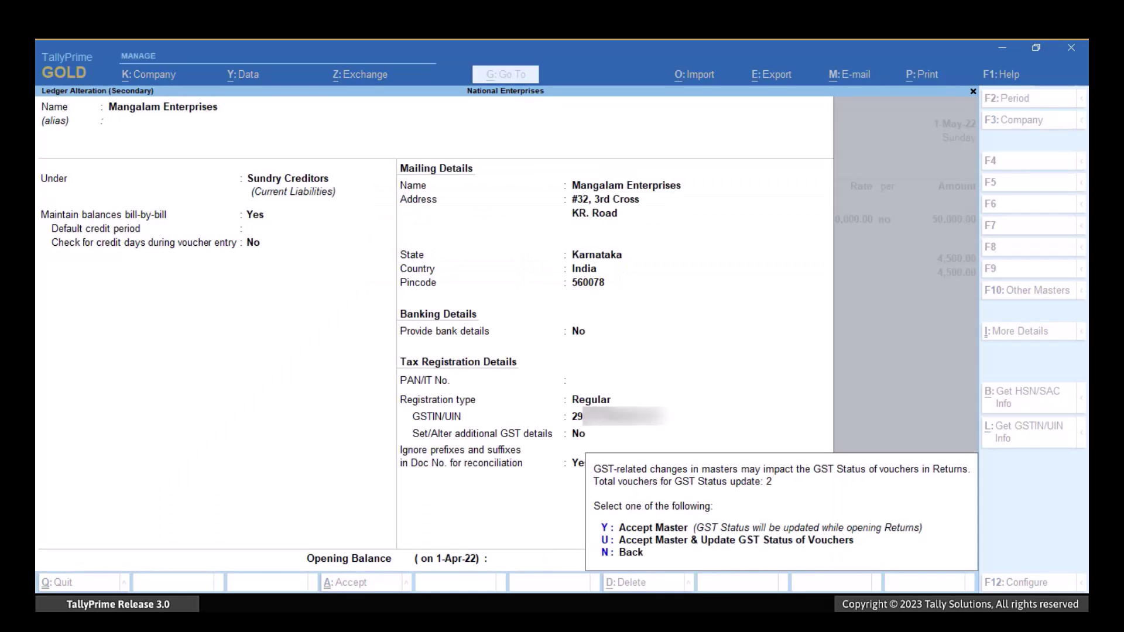
# Accept the ledger master with the GST status of its vouchers updated, and quit purchase voucher 90
pyautogui.press('u')
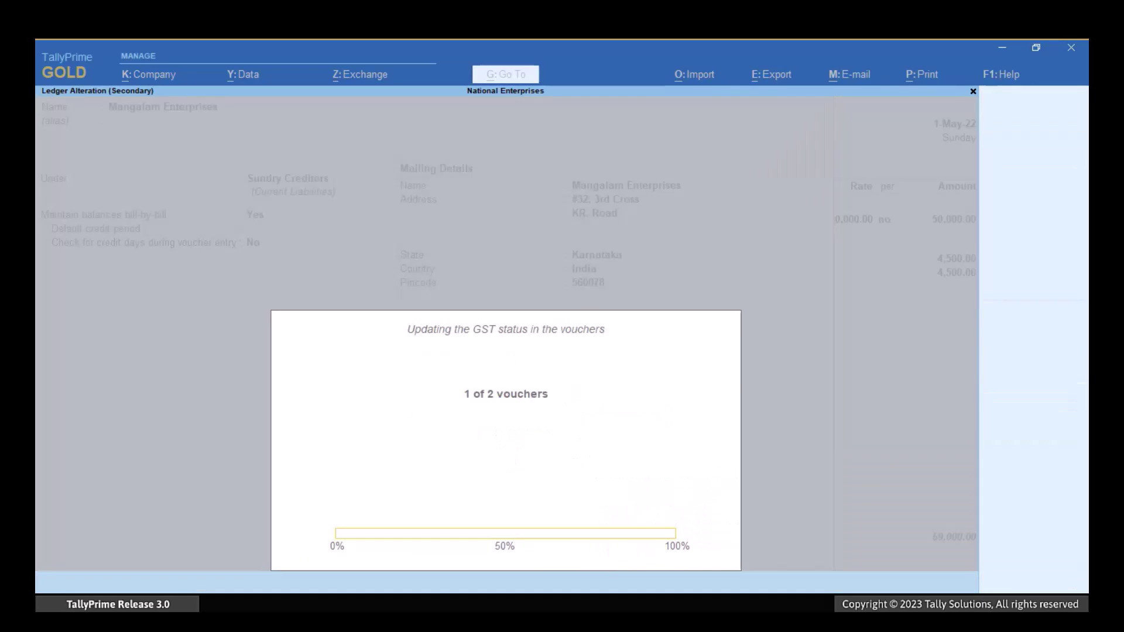
pyautogui.press('Escape')
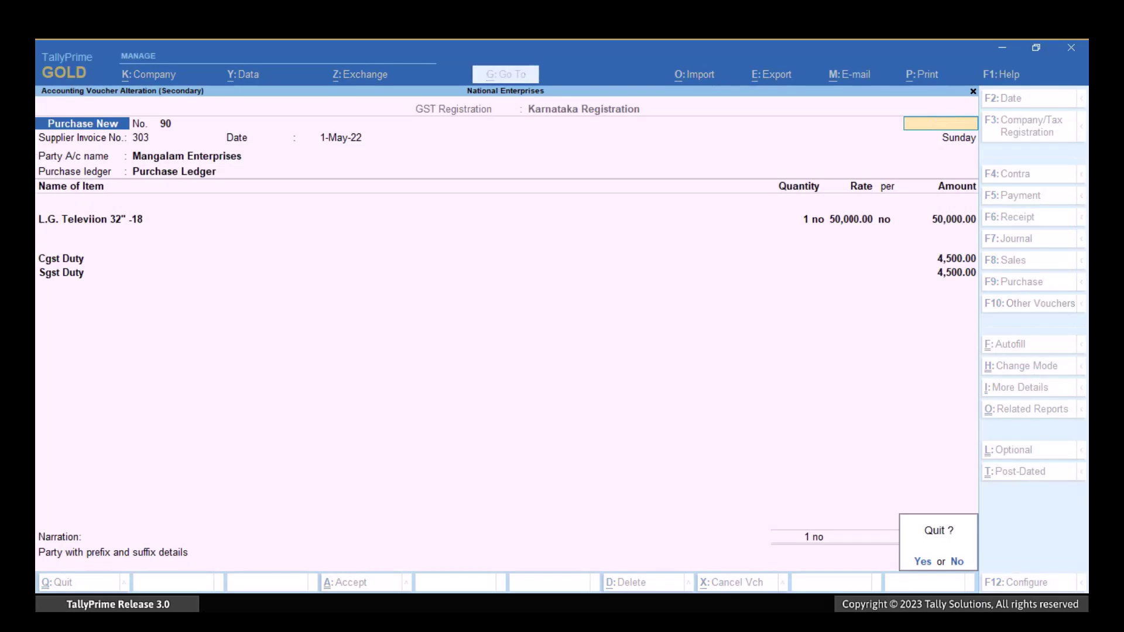
pyautogui.press('y')
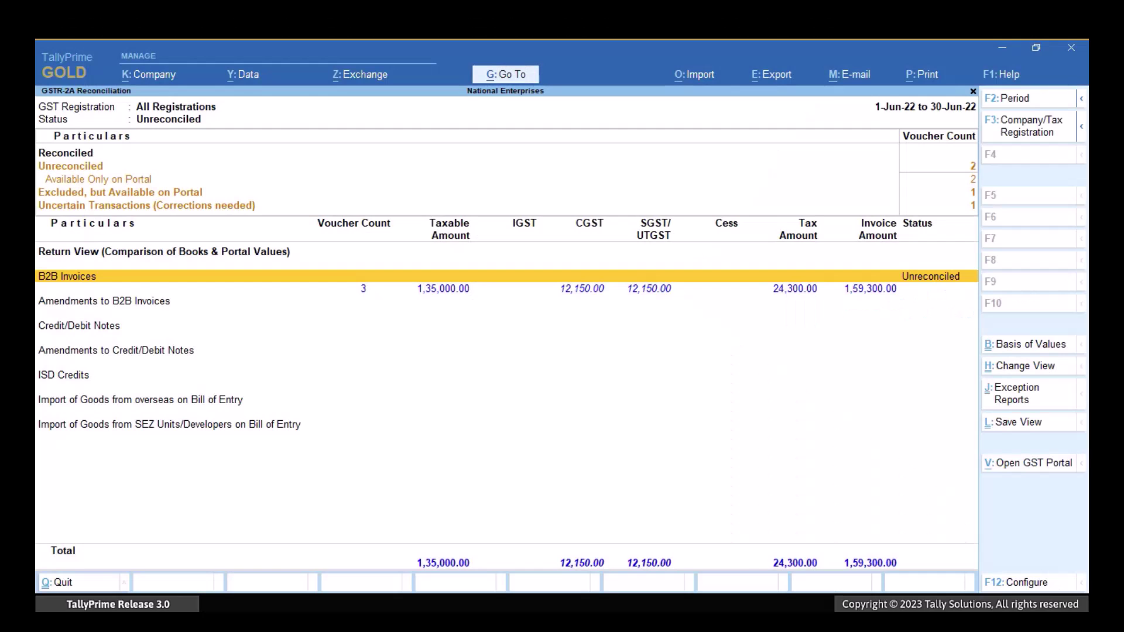
# Examine Suraj Enterprises' June 2022 B2B vouchers that are uncertain, deleted or excluded in the books but available on the portal
pyautogui.press('Return')
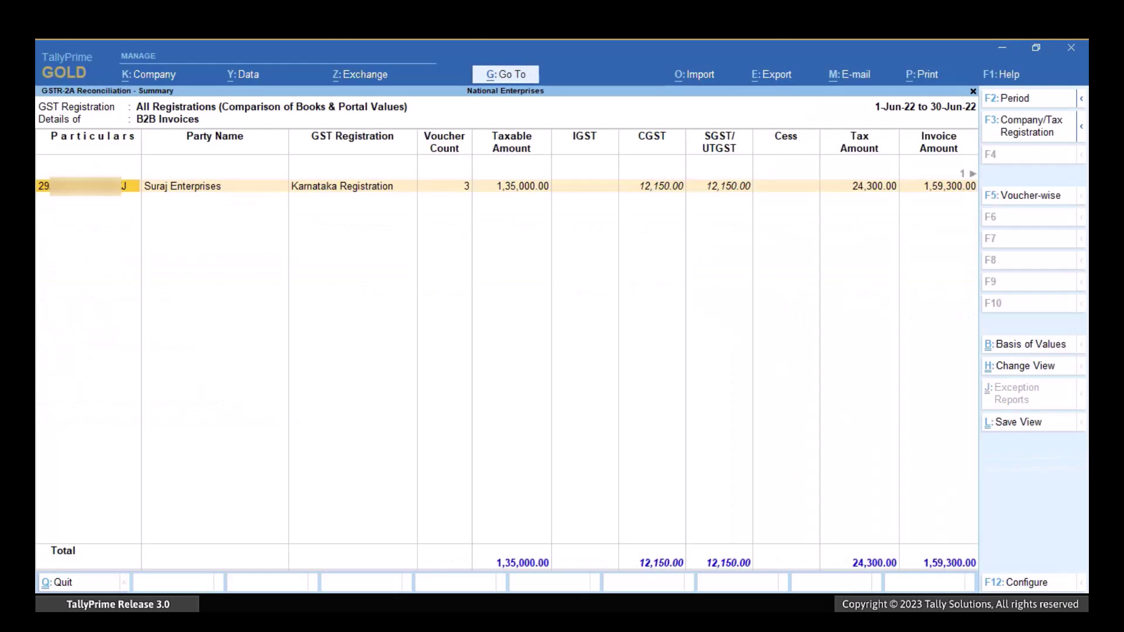
pyautogui.press('Return')
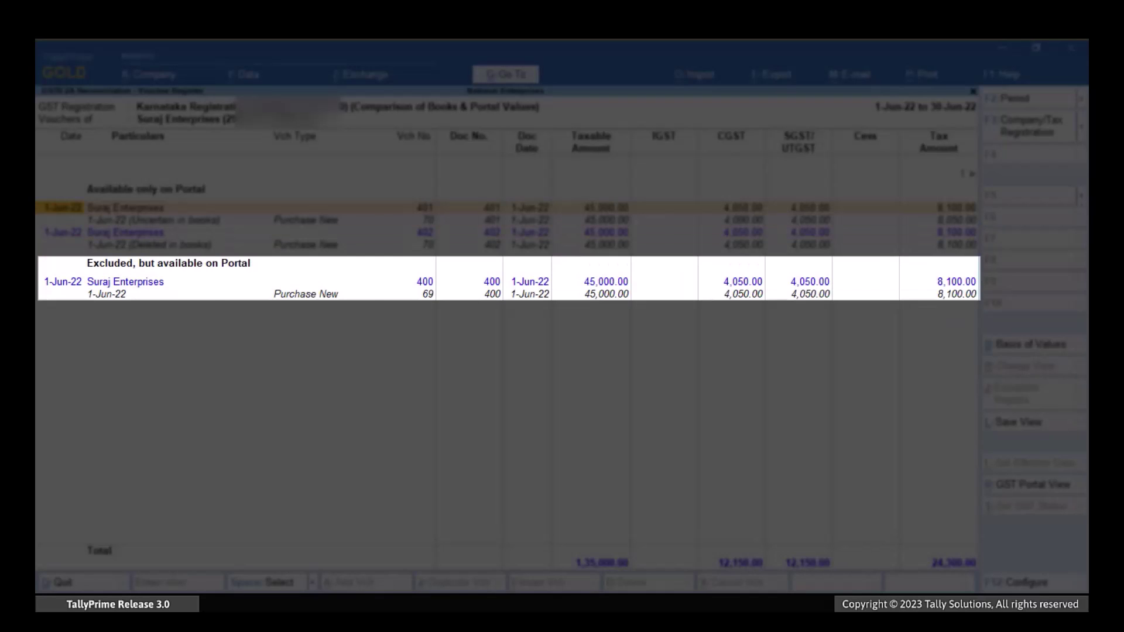
pyautogui.press('Down')
pyautogui.press('Right')
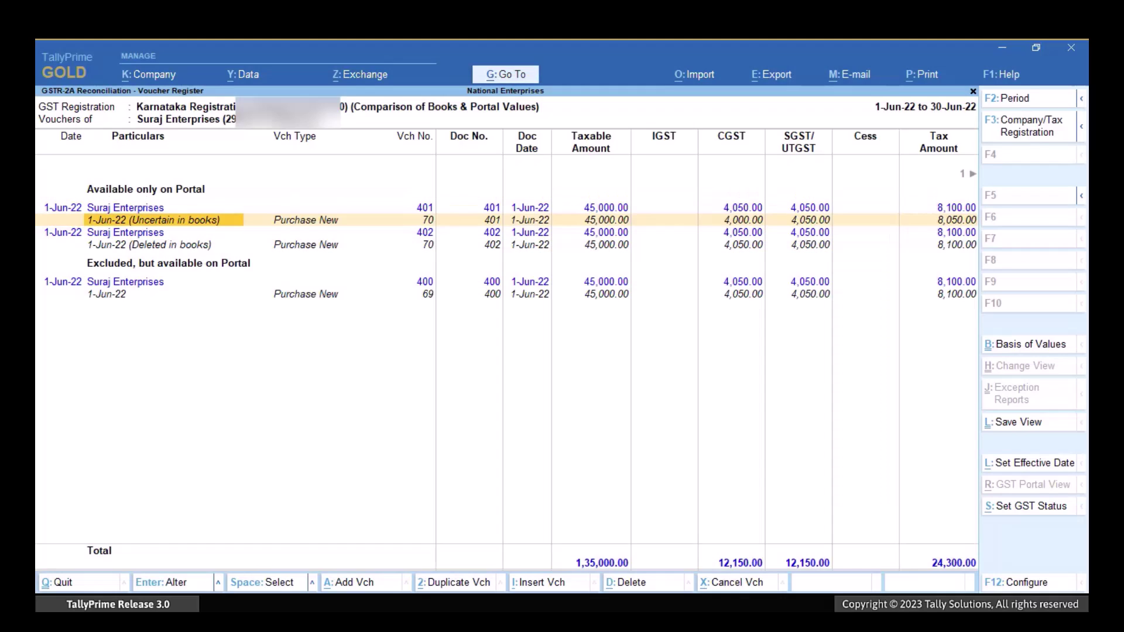
pyautogui.press('Down')
pyautogui.press('Down')
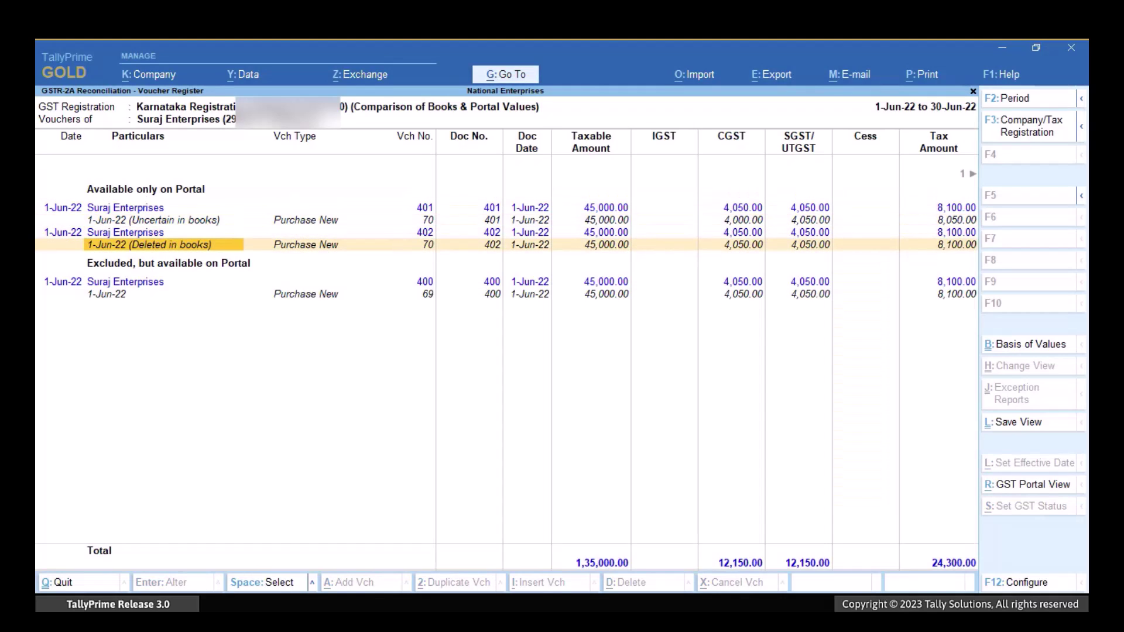
pyautogui.click(165, 282)
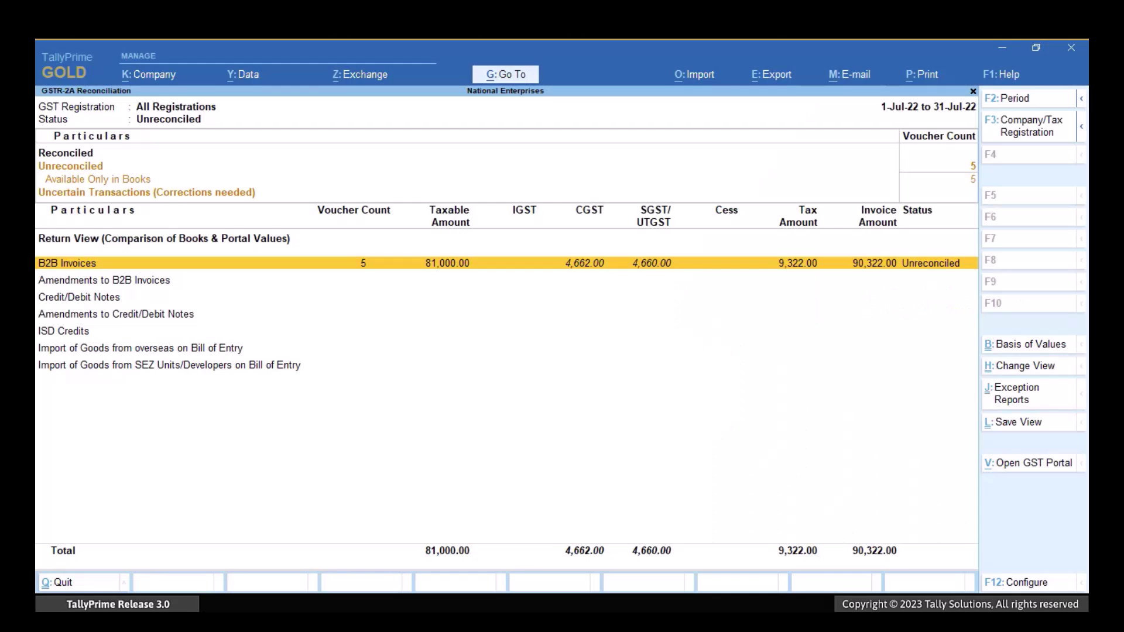
# Check Suraj Enterprises' July 2022 B2B vouchers in the voucher register, and return to the GSTR-2A Reconciliation report
pyautogui.press('Return')
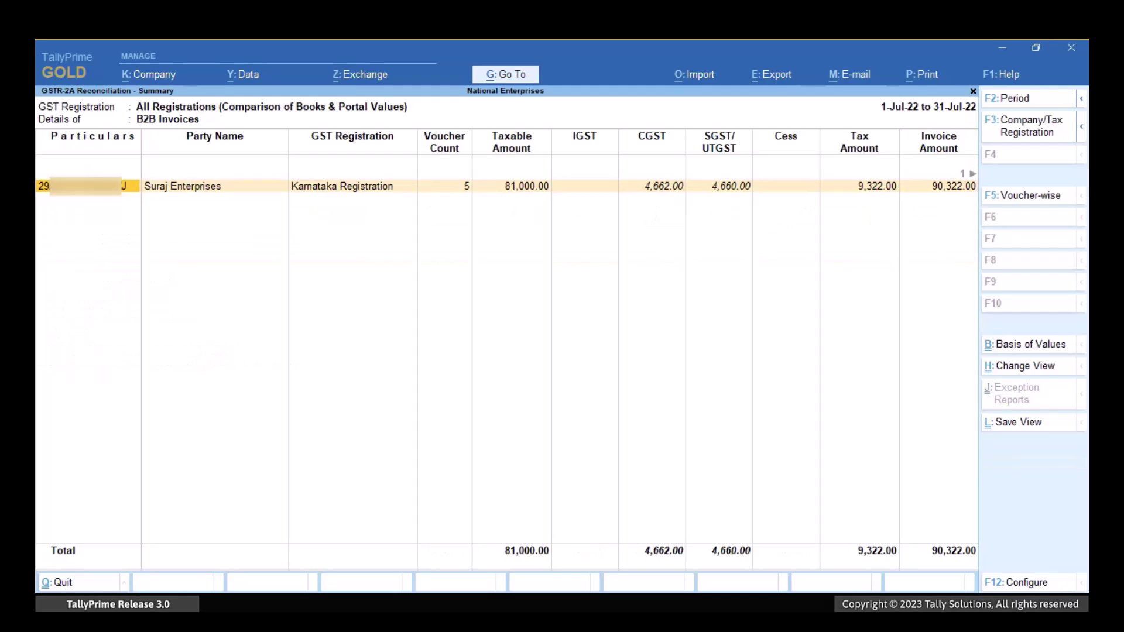
pyautogui.press('Return')
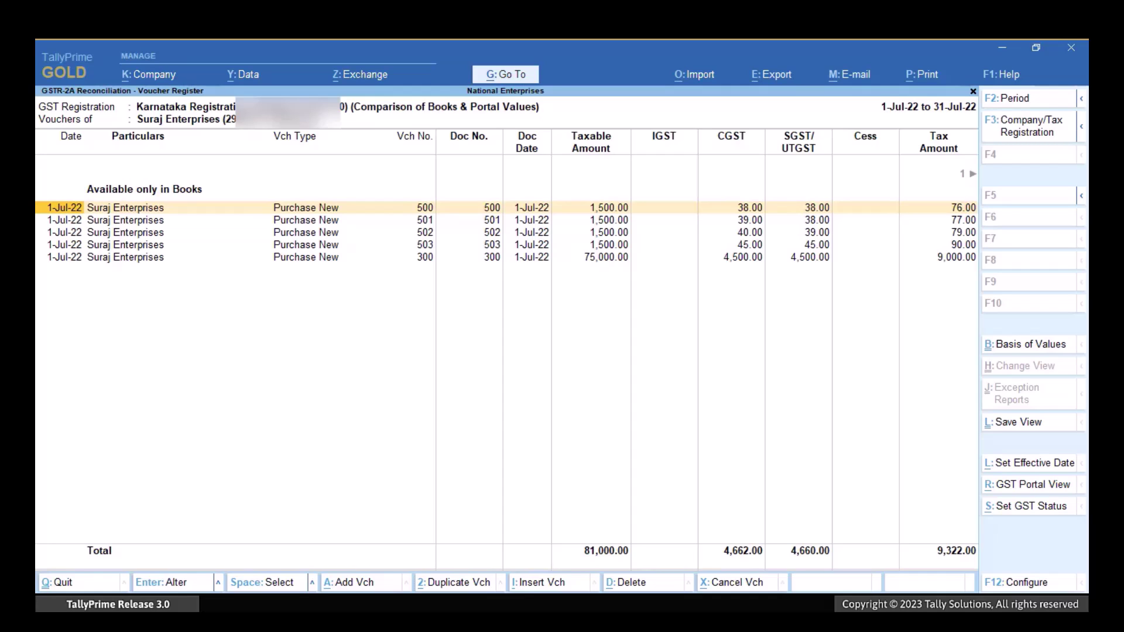
pyautogui.press('Escape')
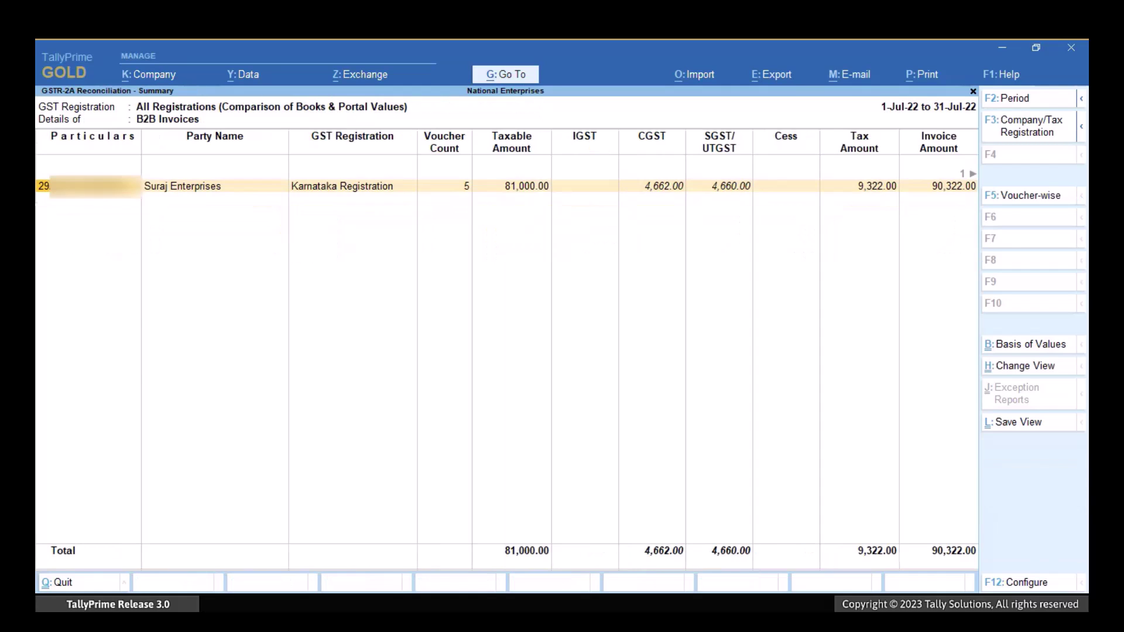
pyautogui.press('Escape')
# Configure the reconciliation report to match transactions by ignoring the difference in books and portal values
pyautogui.press('F12')
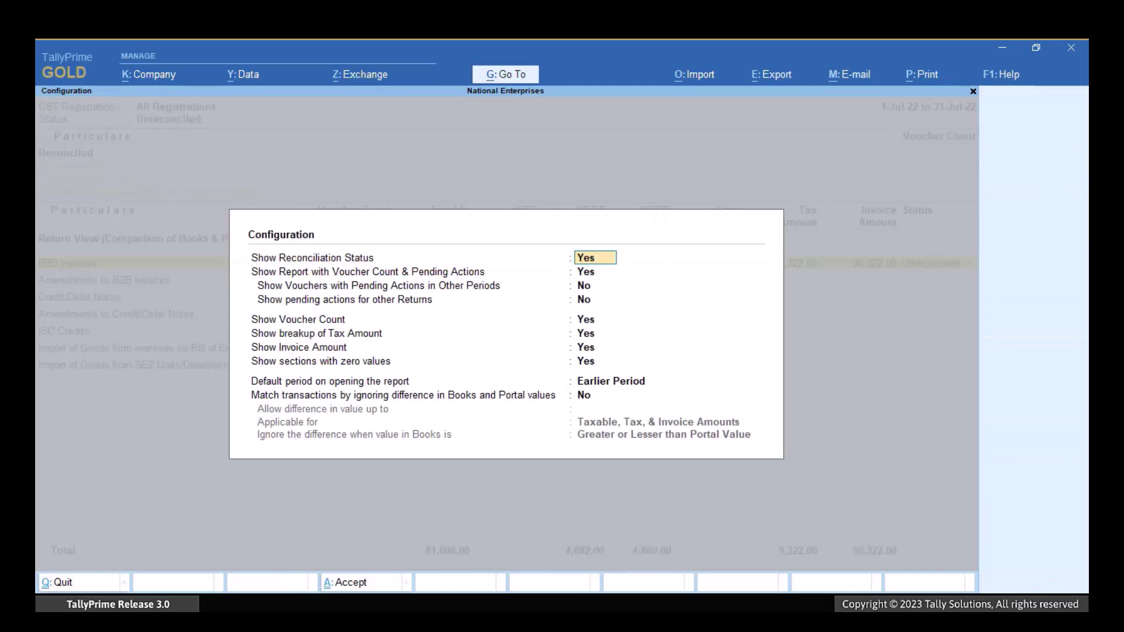
pyautogui.press('Return')
pyautogui.press('Return')
pyautogui.press('Return')
pyautogui.press('Return')
pyautogui.press('Return')
pyautogui.press('Return')
pyautogui.press('Return')
pyautogui.press('Return')
pyautogui.press('Return')
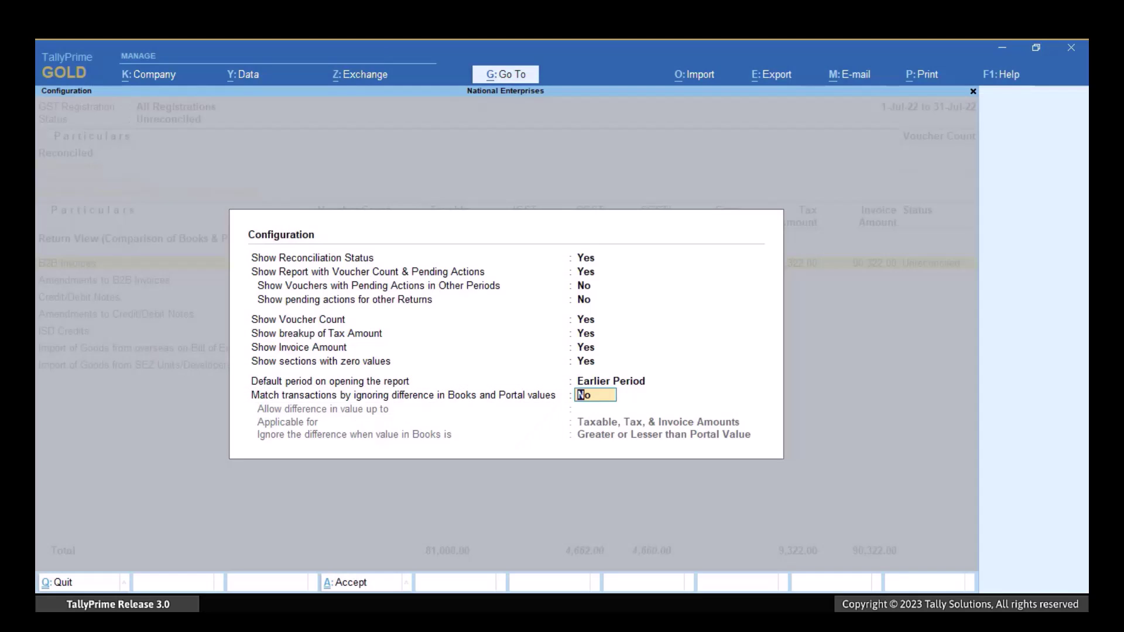
pyautogui.write('y')
pyautogui.press('Return')
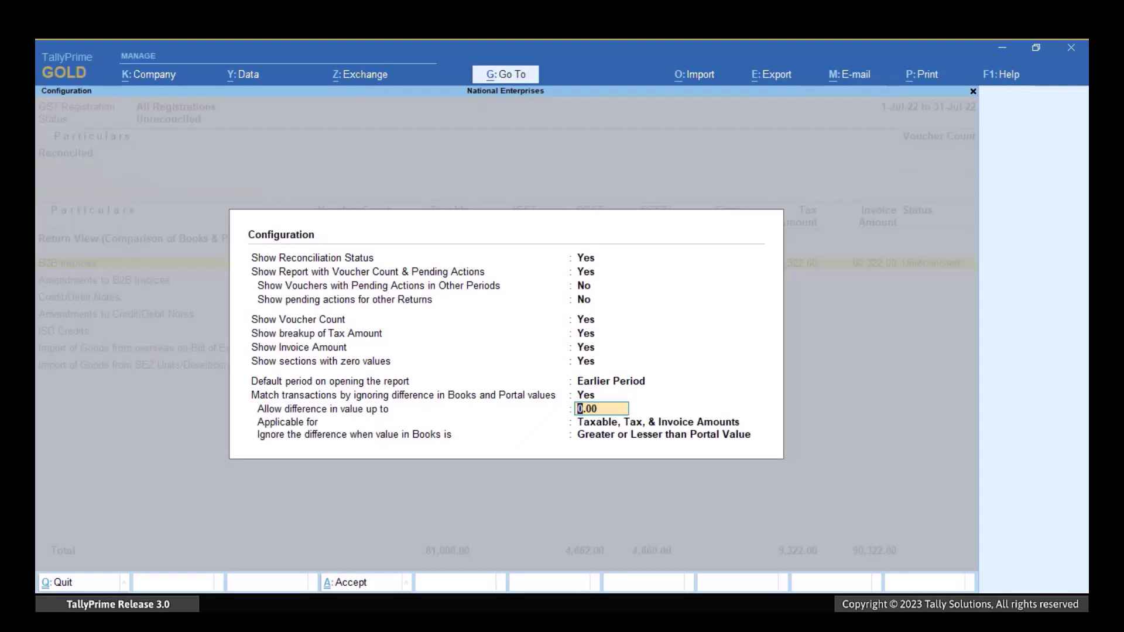
# Allow a value difference up to 2.00 for Taxable, Tax, & Invoice Amounts, whether greater or lesser than the portal value
pyautogui.write('2')
pyautogui.press('Return')
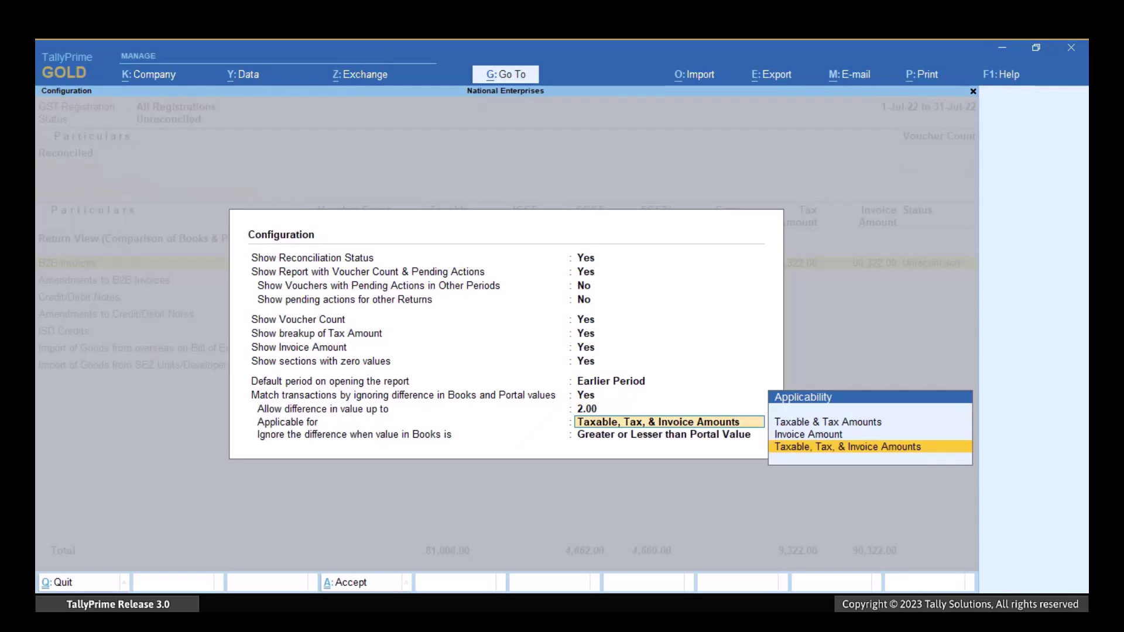
pyautogui.press('Return')
pyautogui.press('Return')
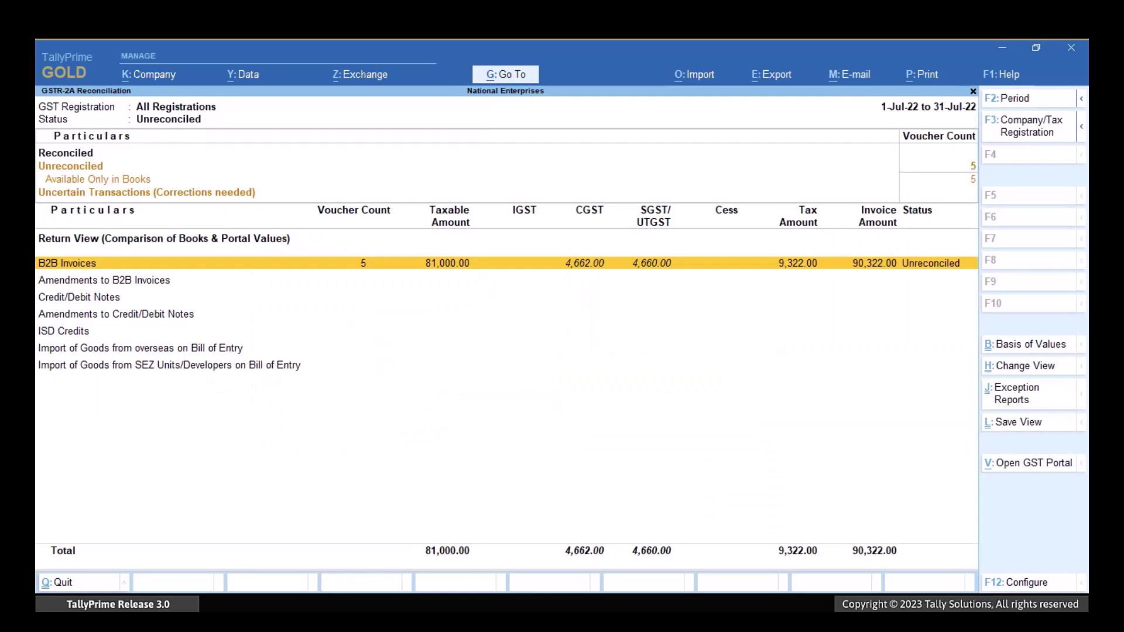
# Start a GST returns import for the Karnataka Registration with GSTR-2A as the return type
pyautogui.hotkey('alt', 'o')
pyautogui.press('Down')
pyautogui.press('Down')
pyautogui.press('Down')
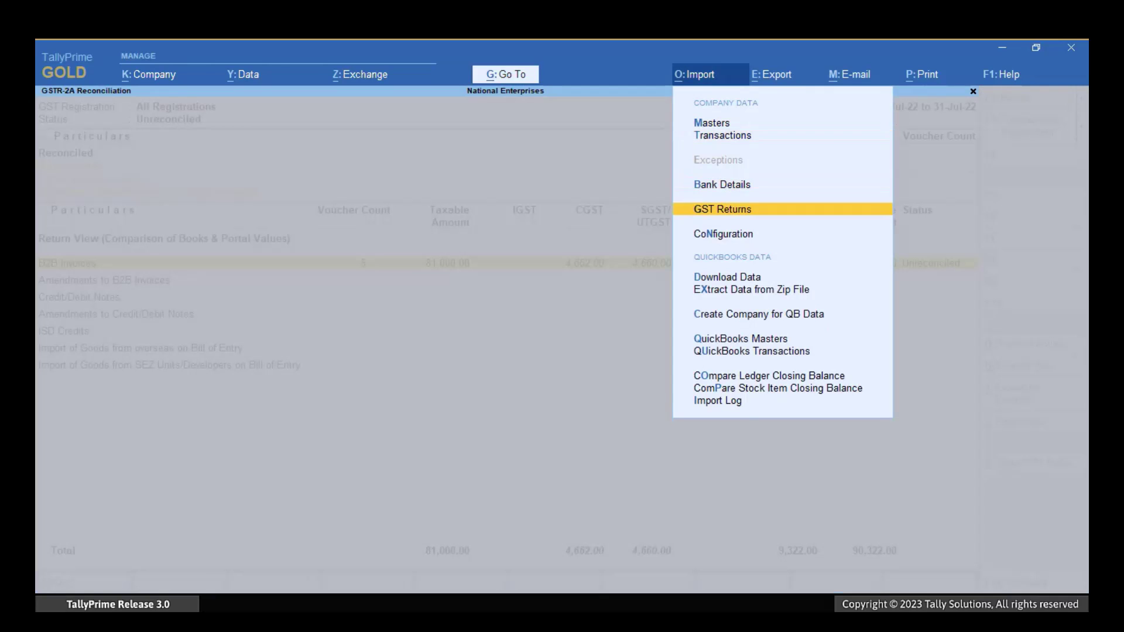
pyautogui.press('Return')
pyautogui.press('Down')
pyautogui.press('Return')
pyautogui.press('Return')
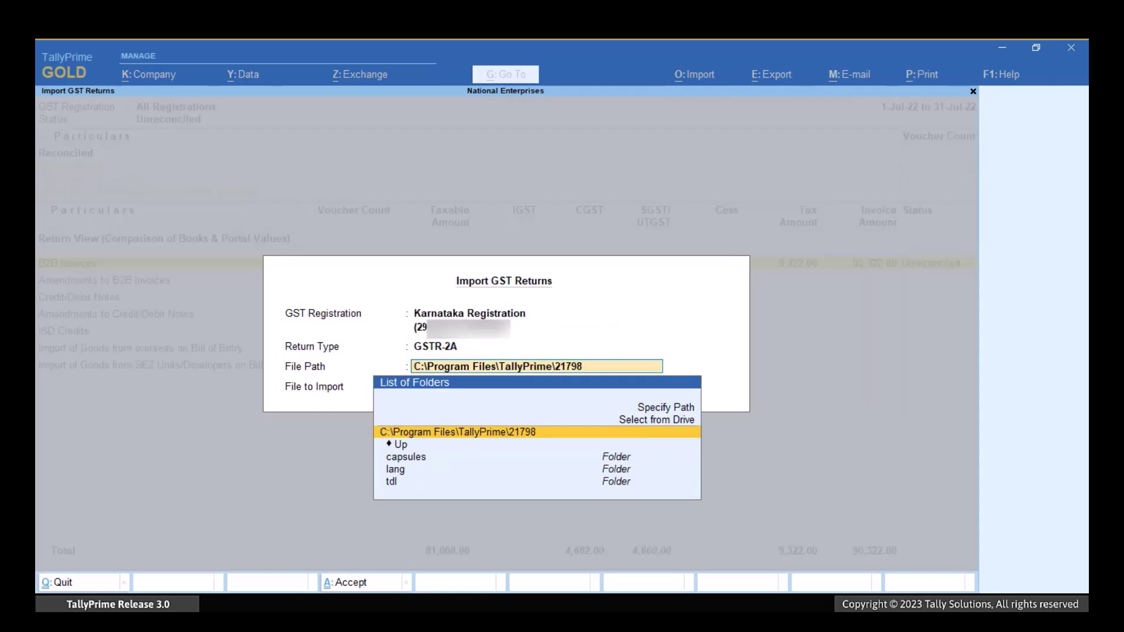
# Specify D:\Downloads as the file path for the GST returns import
pyautogui.press('Up')
pyautogui.press('Up')
pyautogui.press('Return')
pyautogui.write('D:')
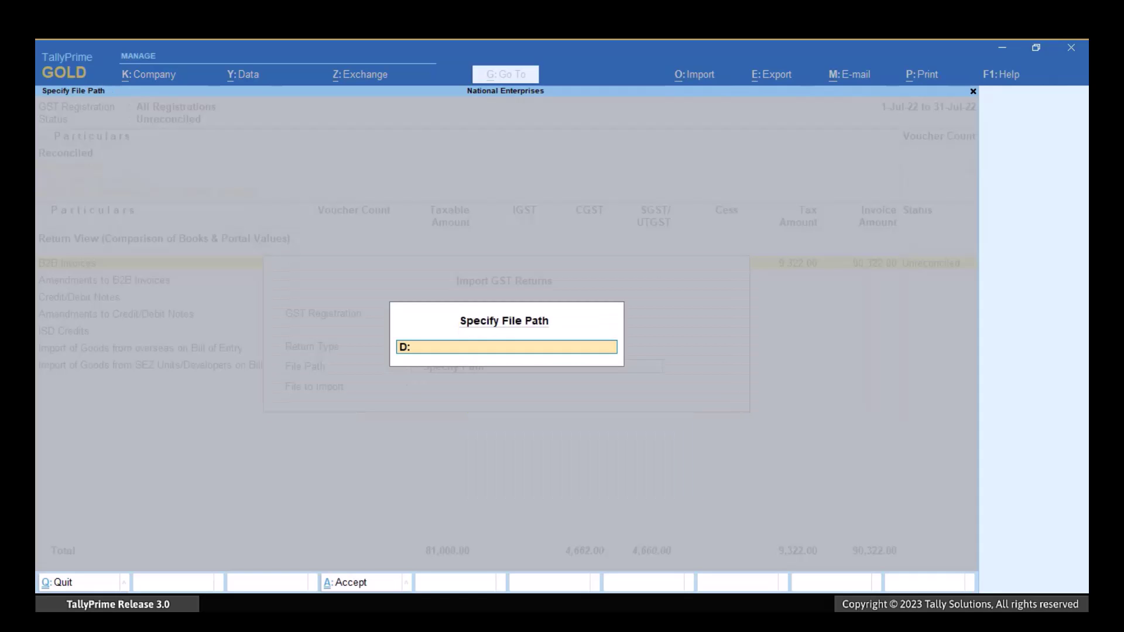
pyautogui.write('\\Downloads')
pyautogui.press('Return')
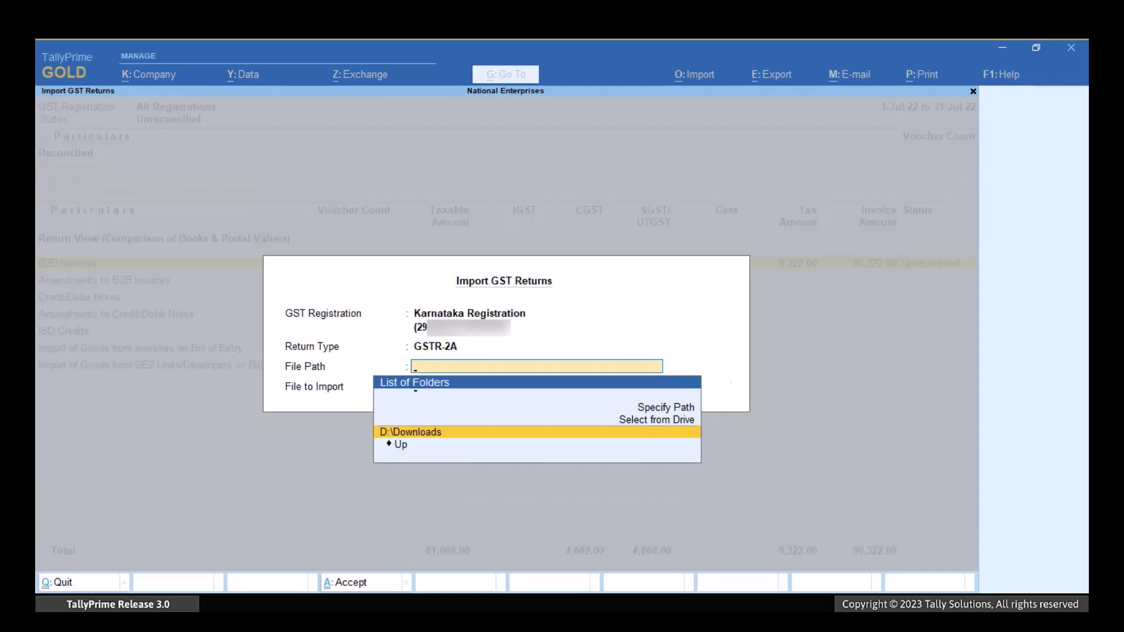
pyautogui.press('Return')
# Import the July 2022 GSTR-2A JSON file and dismiss the import summary
pyautogui.press('Down')
pyautogui.press('Down')
pyautogui.press('Return')
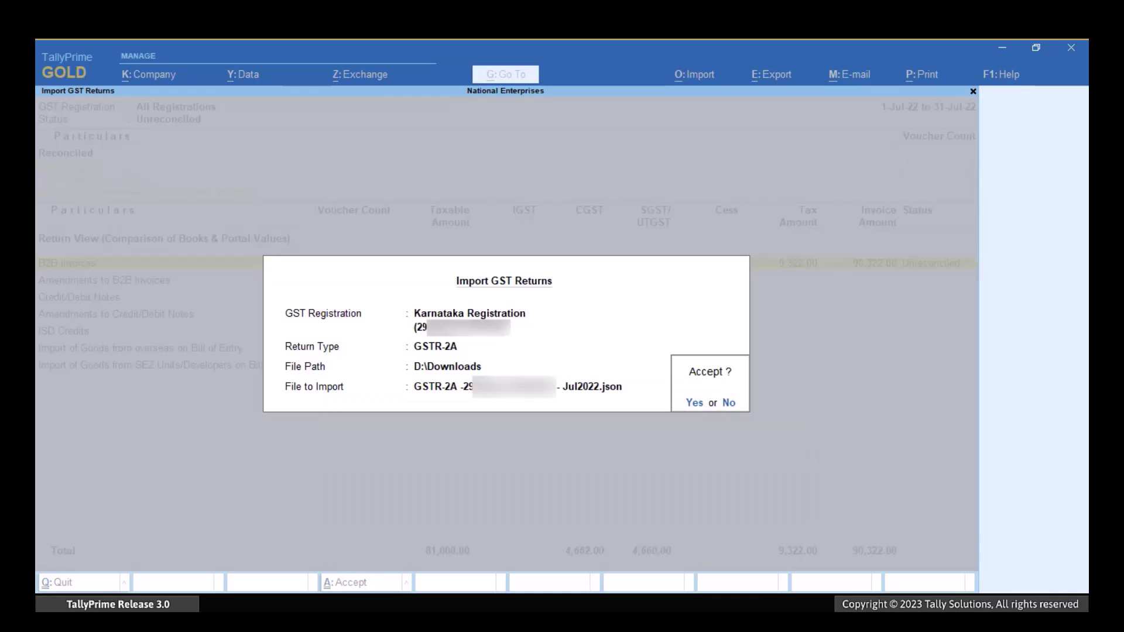
pyautogui.press('Return')
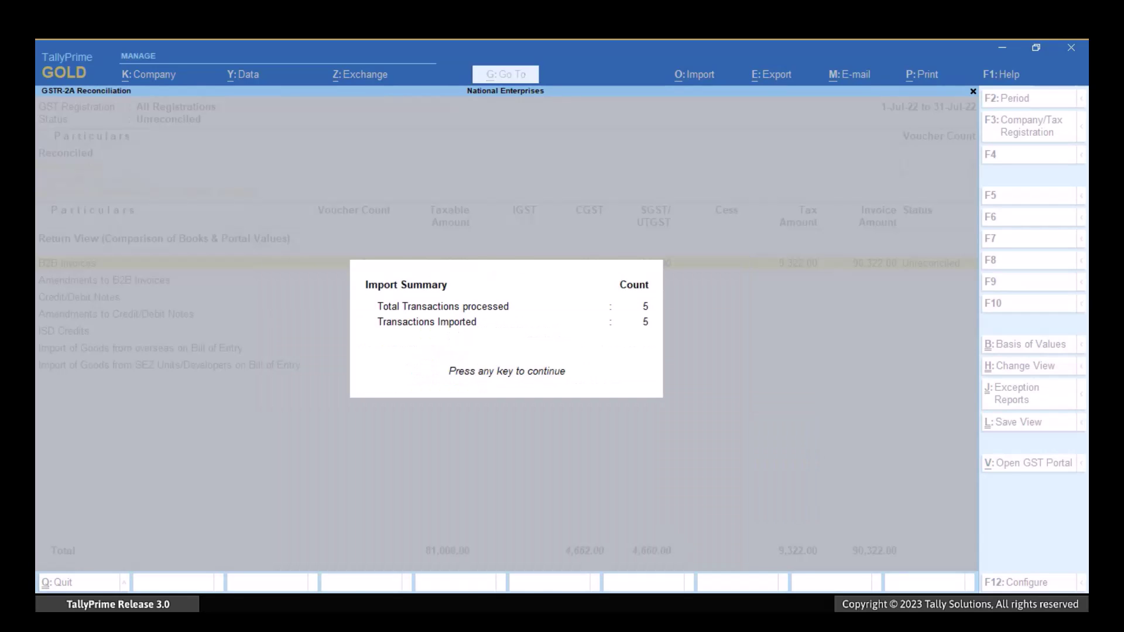
pyautogui.press('Return')
# Examine the tax and invoice amount differences of Suraj Enterprises' mismatched July 2022 vouchers
pyautogui.press('Return')
pyautogui.press('Return')
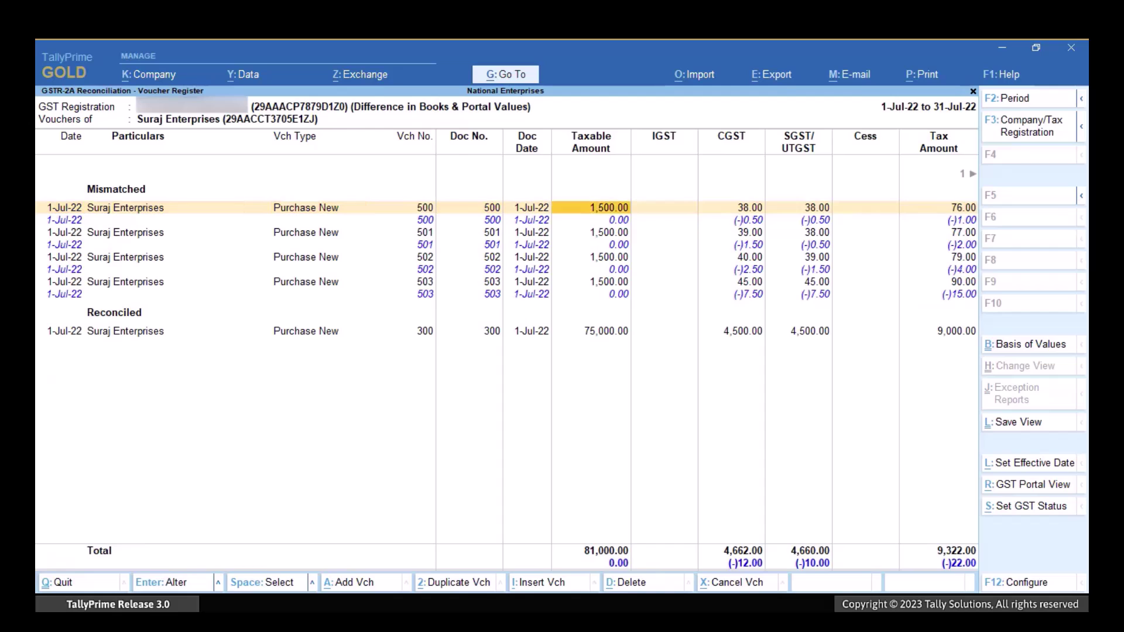
pyautogui.press('Right')
pyautogui.press('Down')
pyautogui.press('Down')
pyautogui.press('Down')
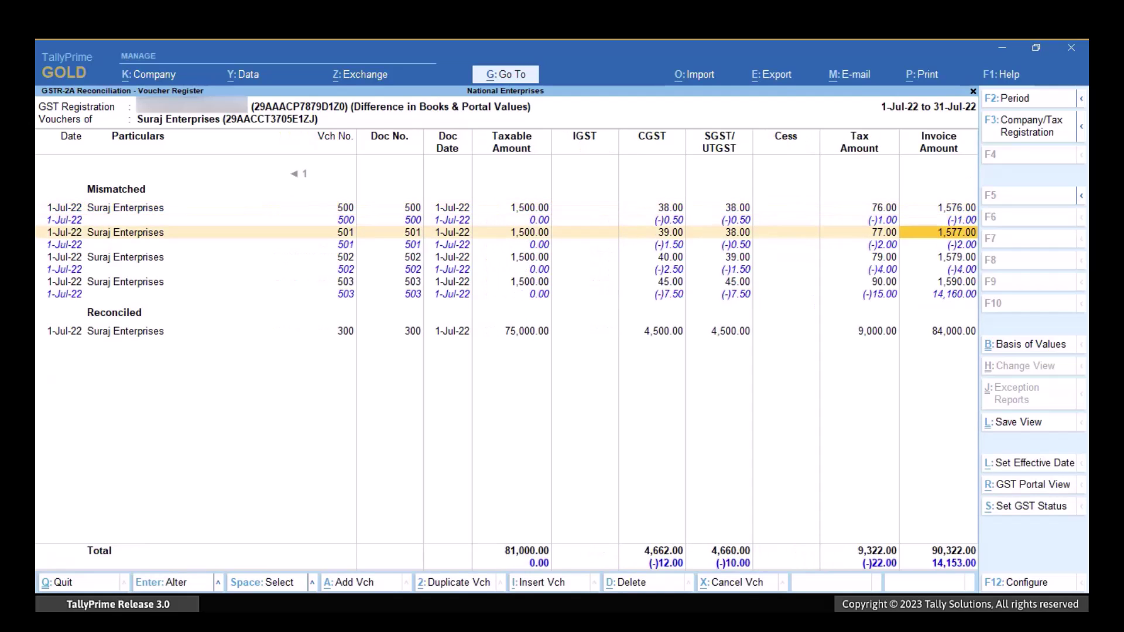
# Set the GST return status of Suraj Enterprises' mismatched July 2022 vouchers 500 and 501 to Reconciled
pyautogui.press('Up')
pyautogui.press('Up')
pyautogui.press('Up')
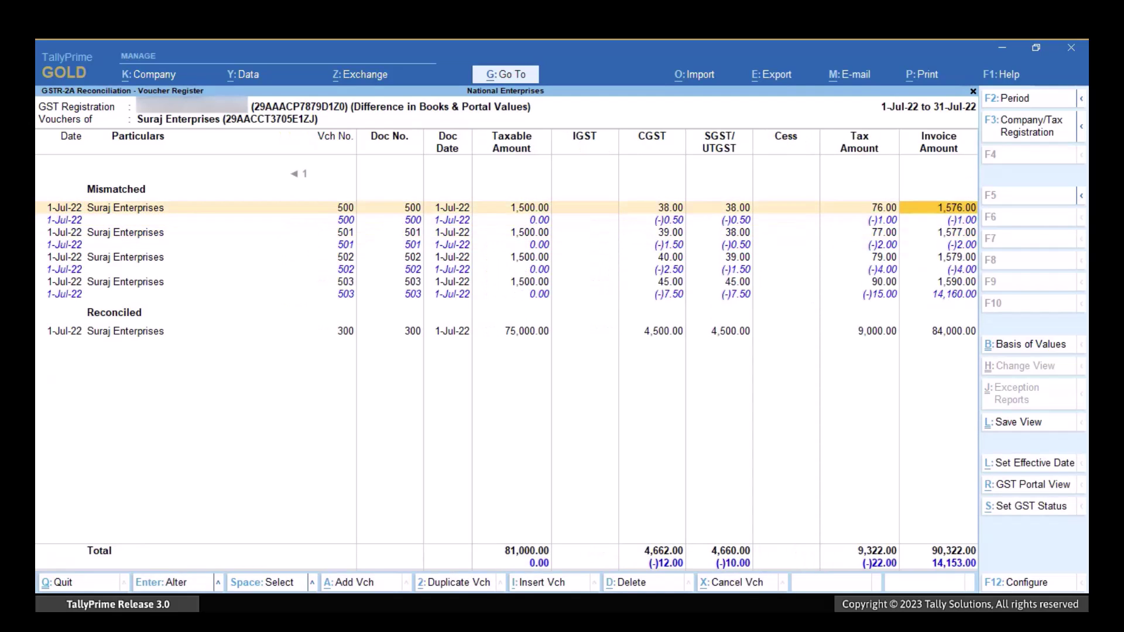
pyautogui.press('Left')
pyautogui.press('Left')
pyautogui.press('Left')
pyautogui.press('Left')
pyautogui.press('Left')
pyautogui.press('Left')
pyautogui.press('Left')
pyautogui.press('Left')
pyautogui.press('Left')
pyautogui.press('Left')
pyautogui.press('Left')
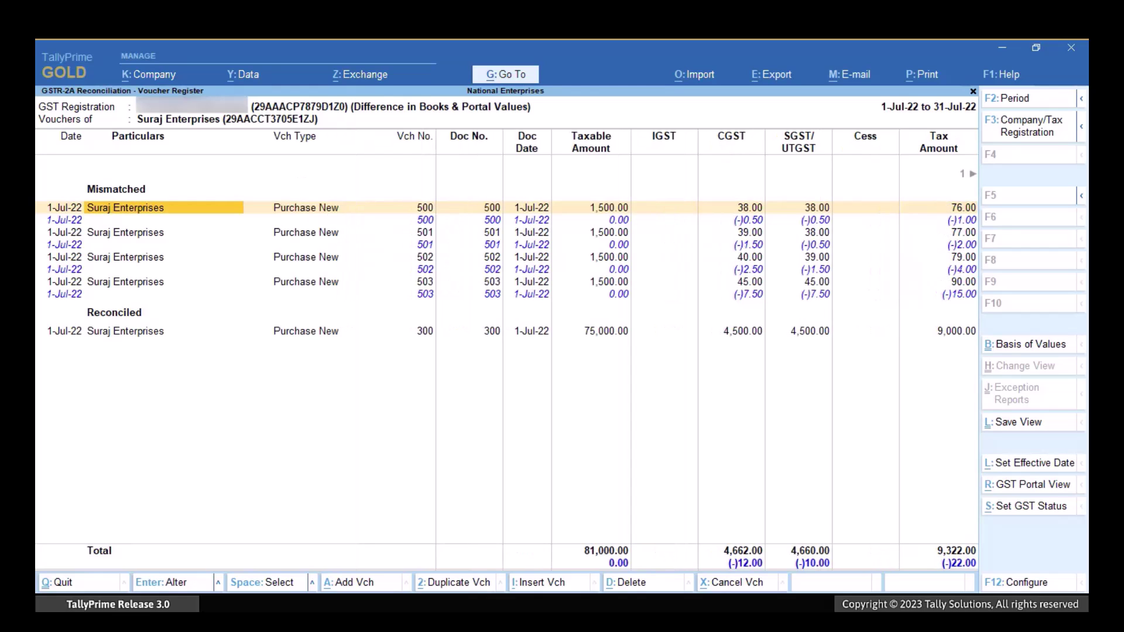
pyautogui.press('space')
pyautogui.press('Down')
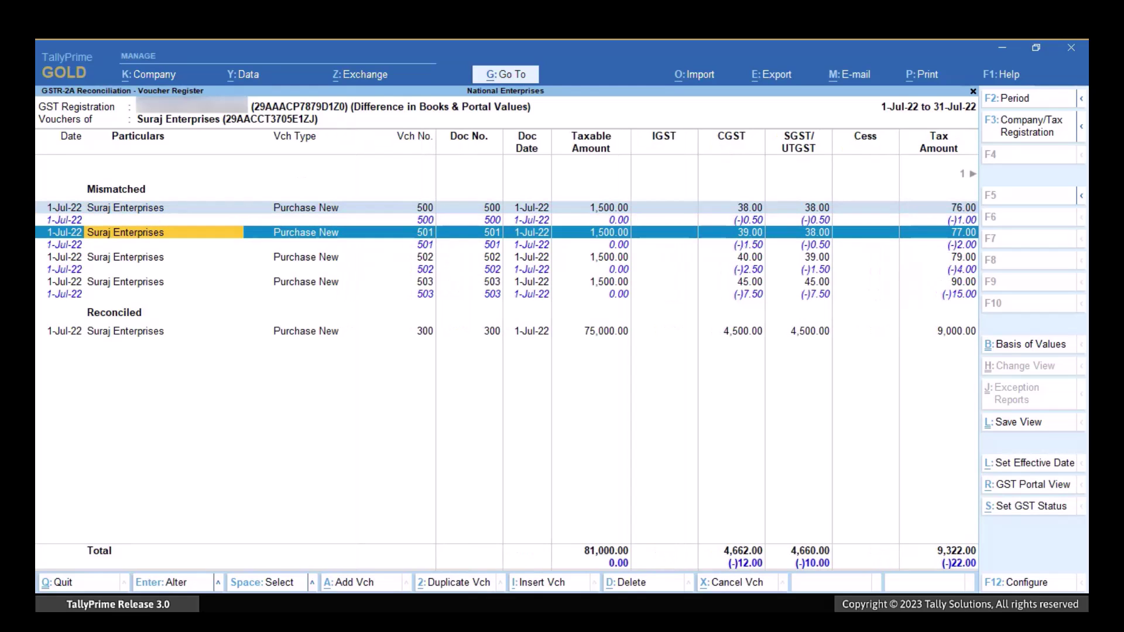
pyautogui.hotkey('alt', 's')
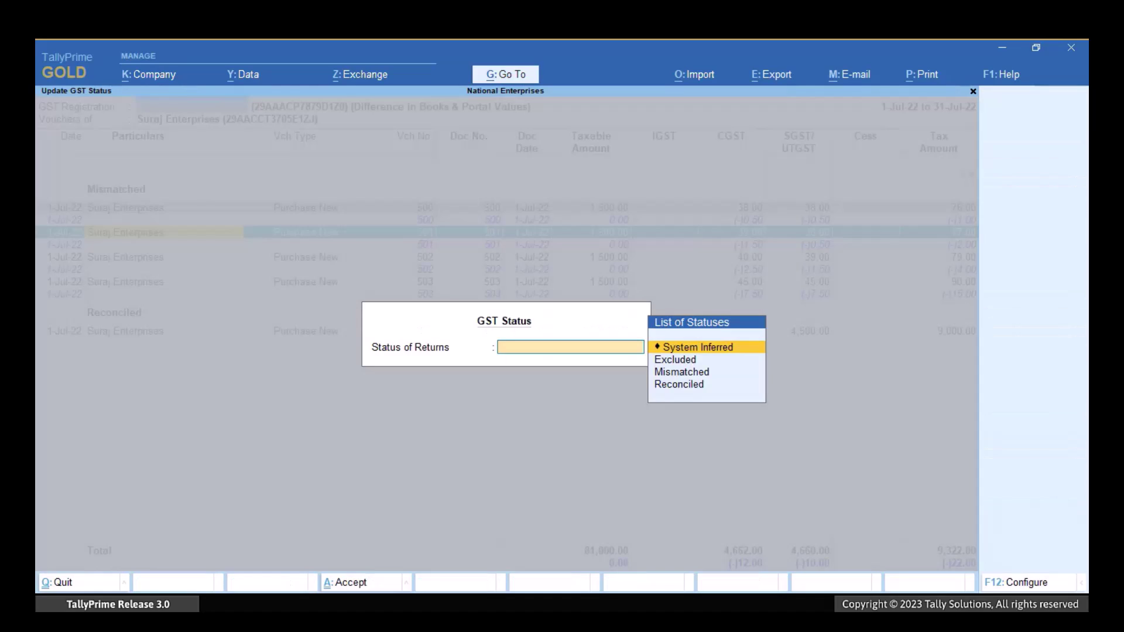
pyautogui.press('Down')
pyautogui.press('Down')
pyautogui.press('Down')
pyautogui.press('Return')
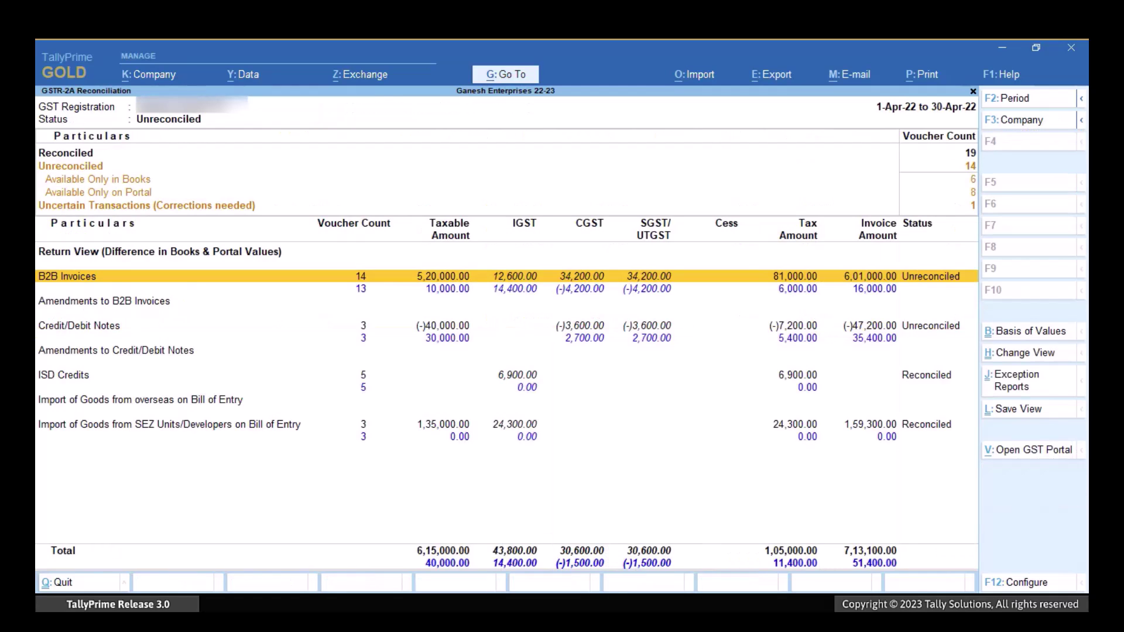
# Examine Ganesh Enterprises' April 2022 B2B invoices for Dheeraj Enterprises, KARLE ENTERPRISES and Mathaji & Co. for book and portal discrepancies
pyautogui.press('Return')
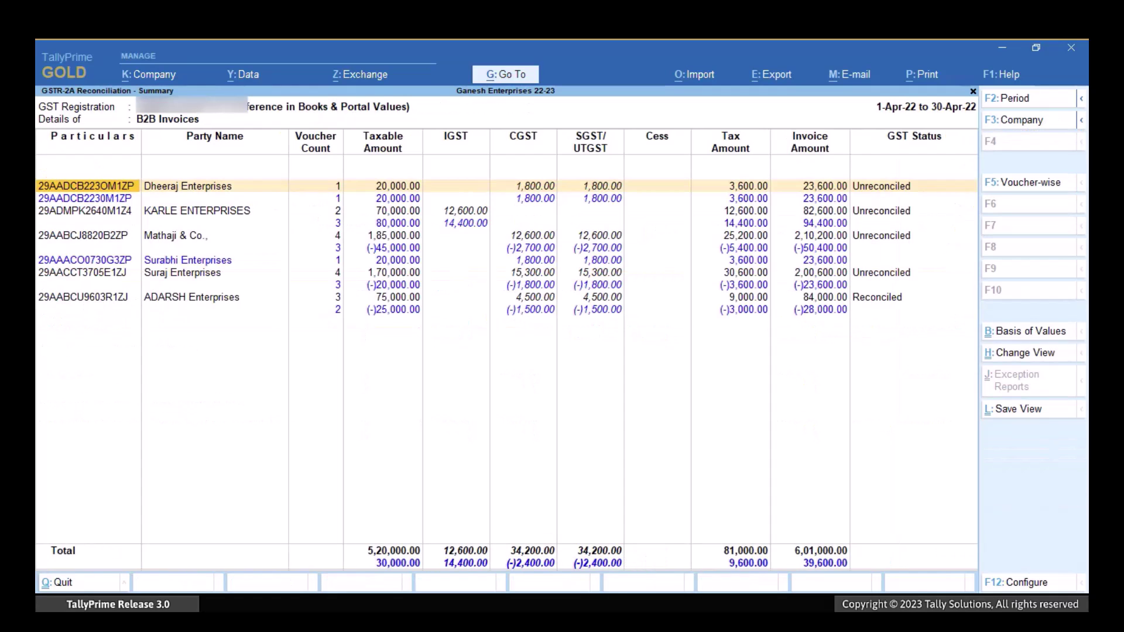
pyautogui.press('Return')
pyautogui.press('Escape')
pyautogui.click(85, 210)
pyautogui.press('Return')
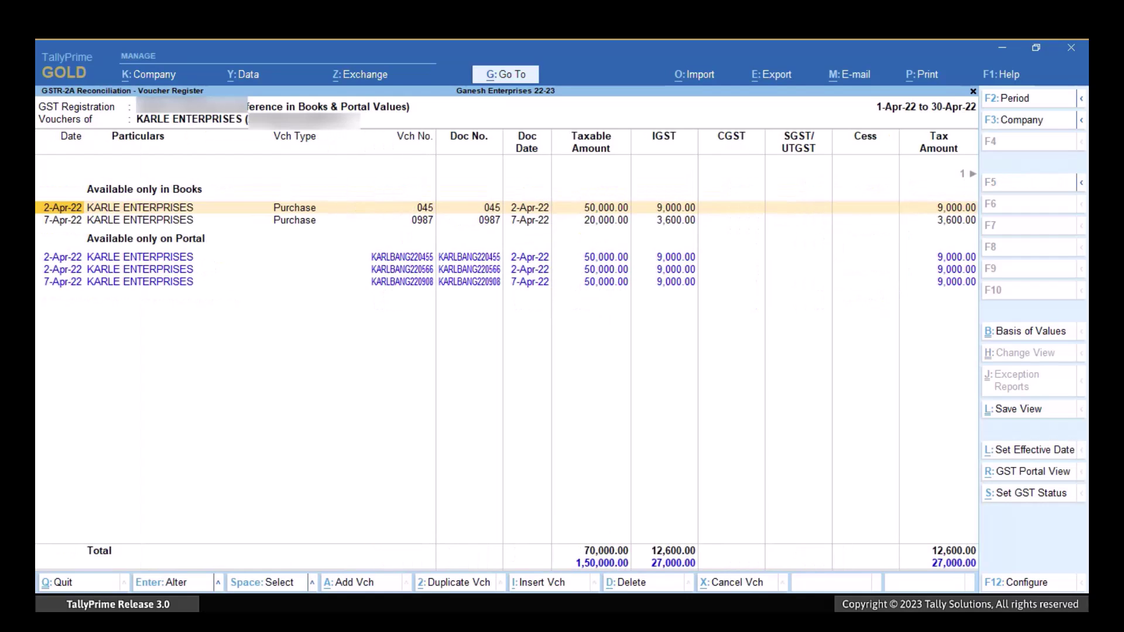
pyautogui.press('Escape')
pyautogui.press('Down')
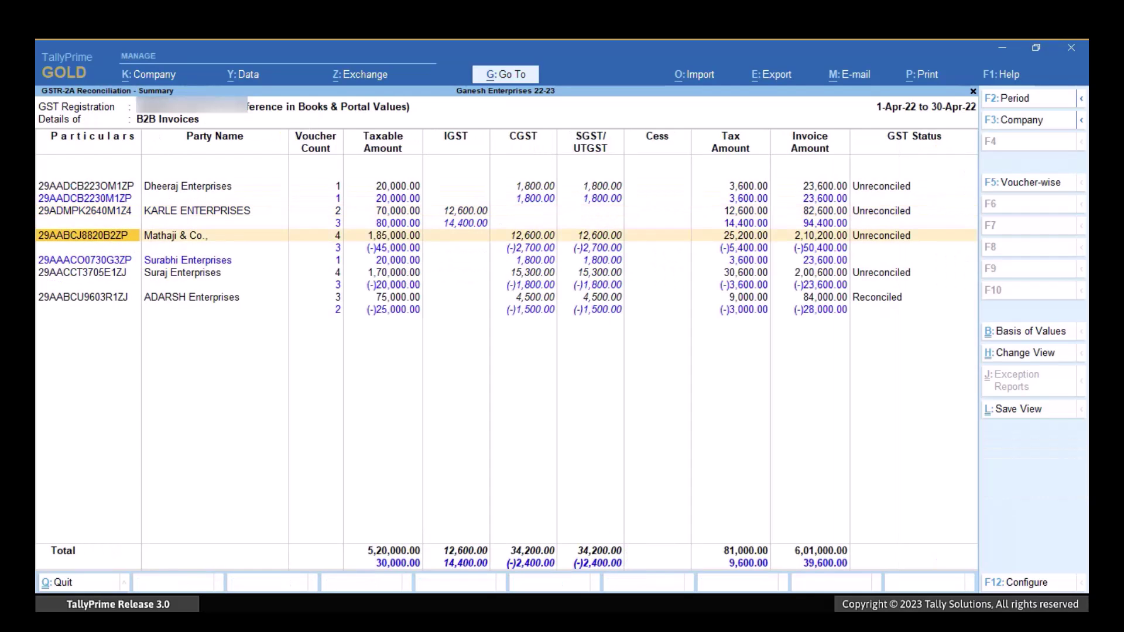
pyautogui.press('Return')
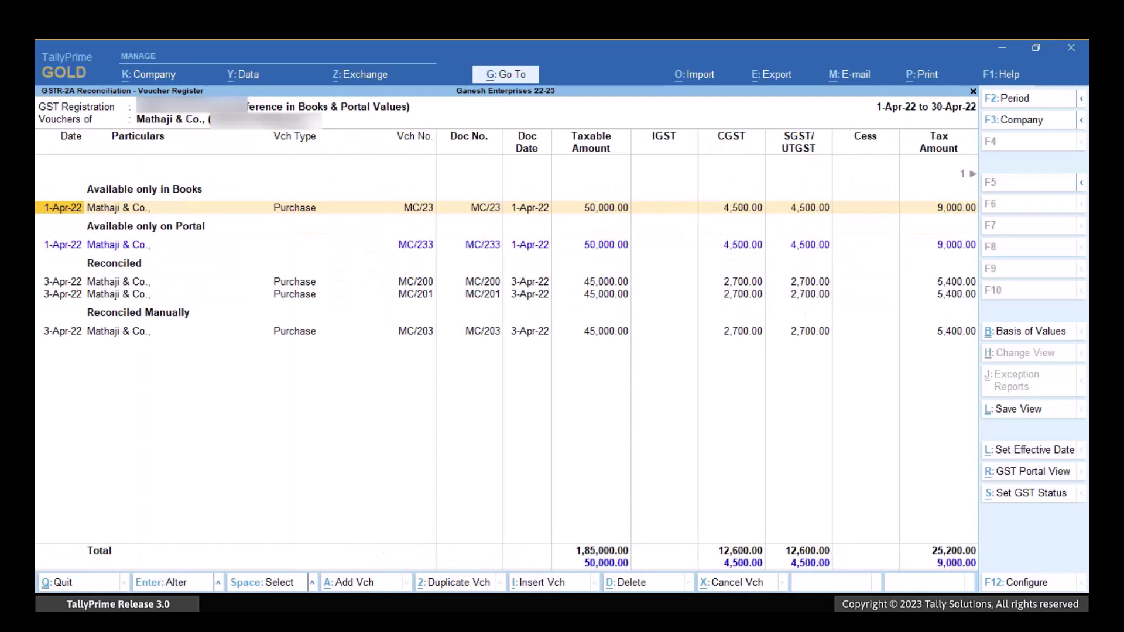
pyautogui.press('Escape')
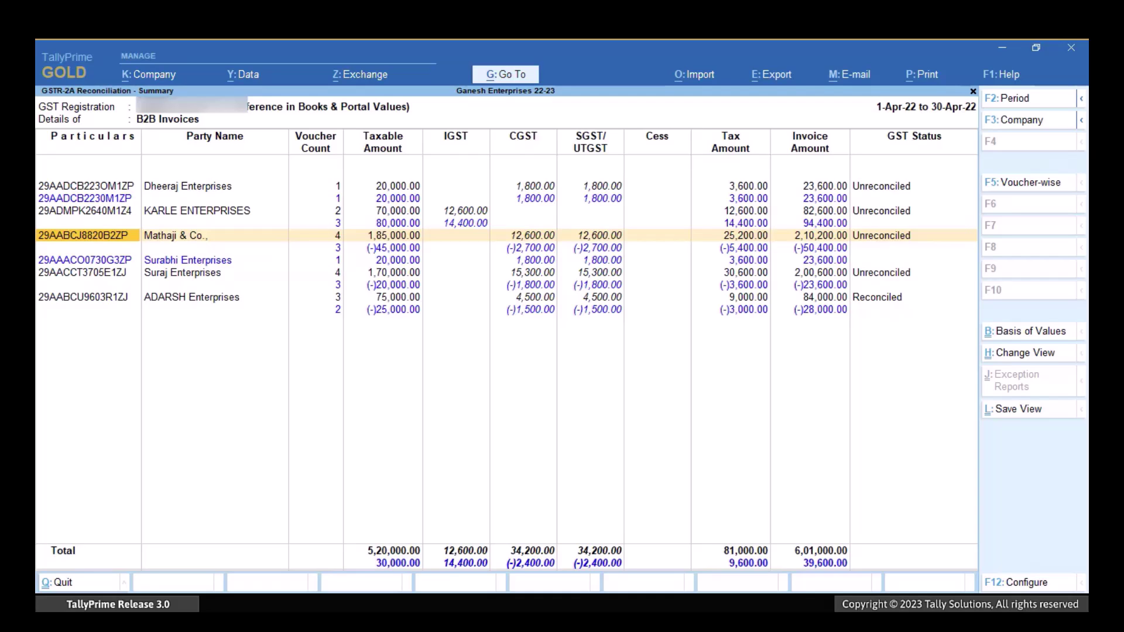
# Display the B2B invoices voucher-wise and enable Show potential matches between Books and Portal, keeping the Default sorting method
pyautogui.press('F5')
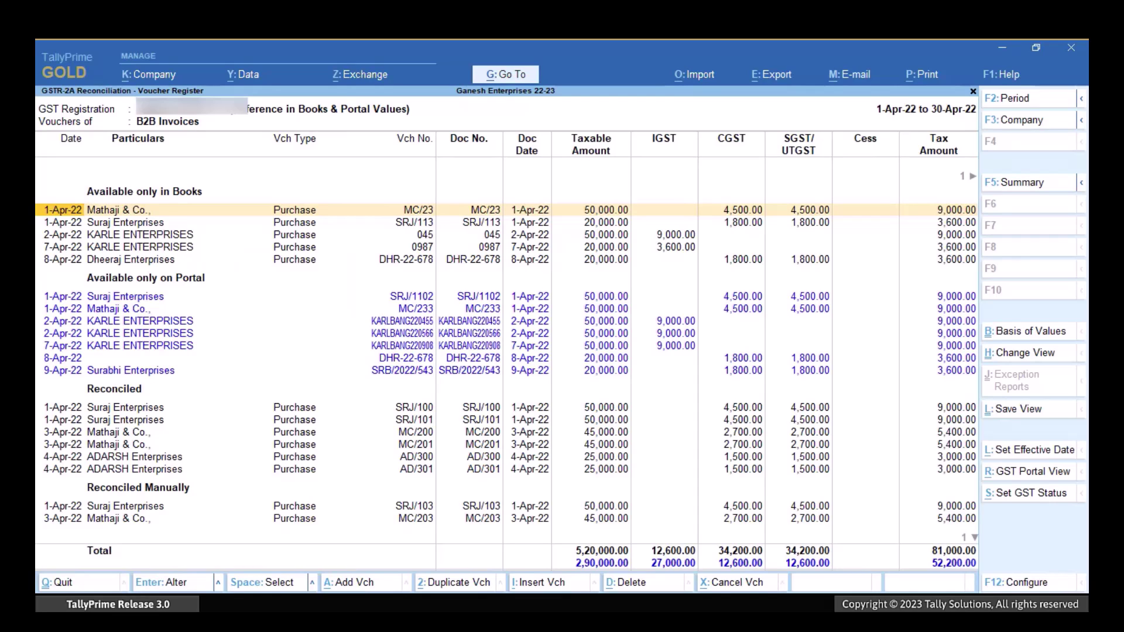
pyautogui.press('F12')
pyautogui.press('Down')
pyautogui.press('Down')
pyautogui.press('Down')
pyautogui.press('Down')
pyautogui.press('Down')
pyautogui.press('Down')
pyautogui.press('Down')
pyautogui.press('Down')
pyautogui.press('Down')
pyautogui.press('Down')
pyautogui.press('Down')
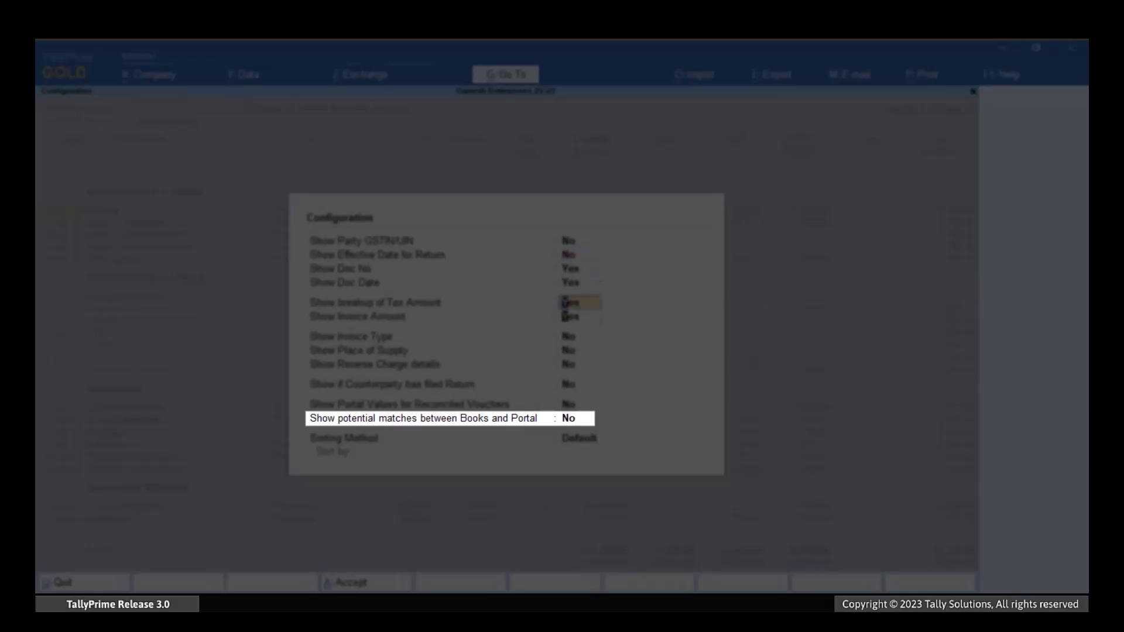
pyautogui.press('y')
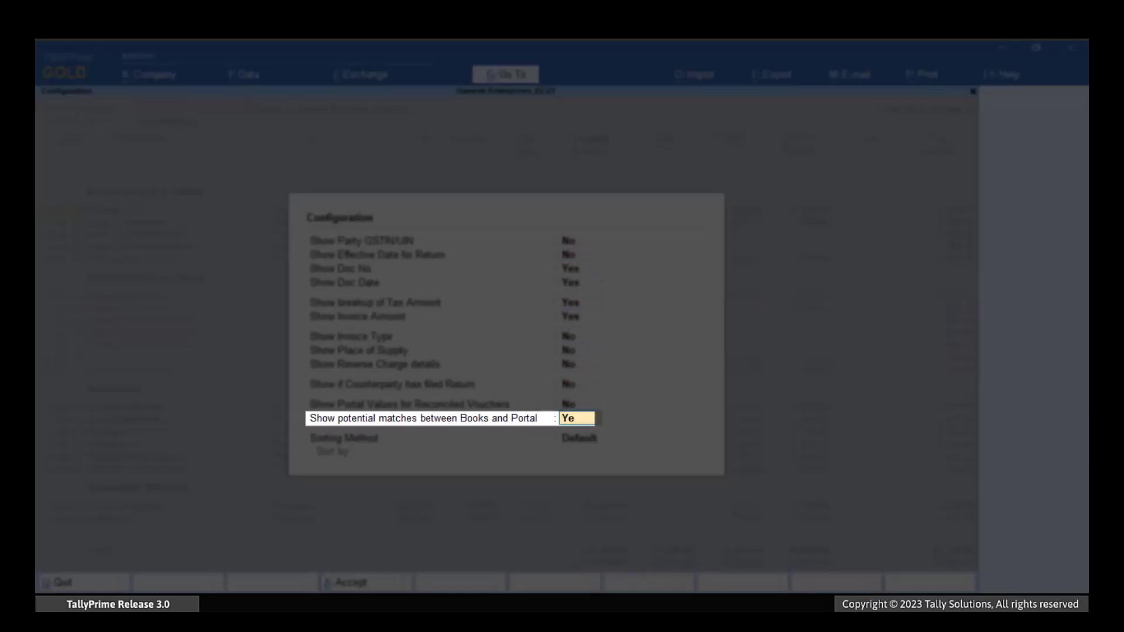
pyautogui.press('Return')
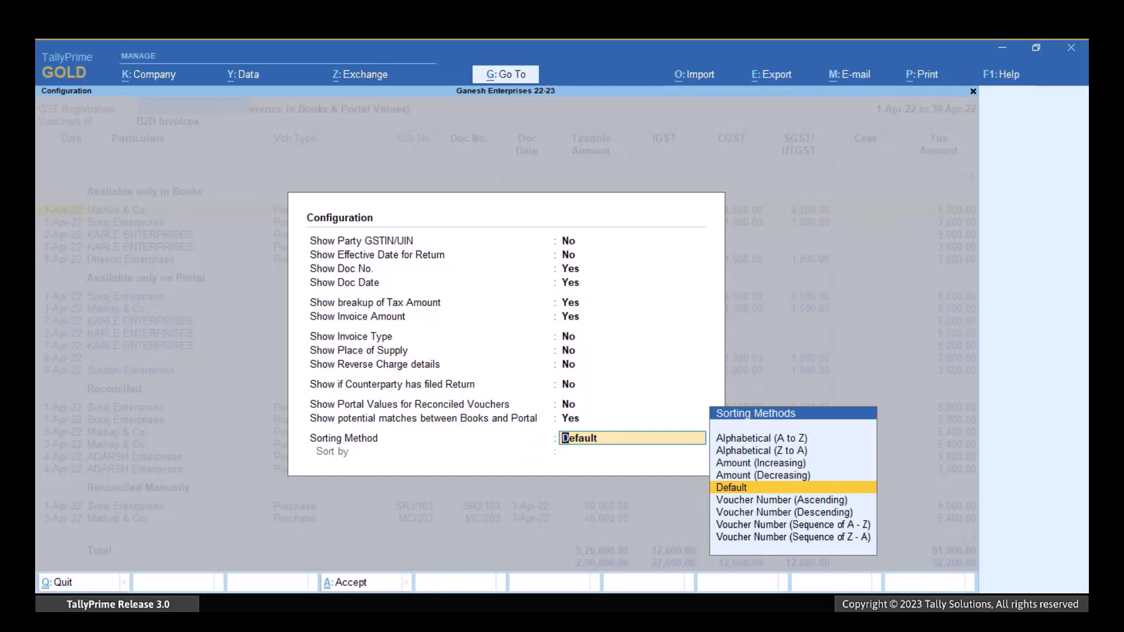
pyautogui.press('Return')
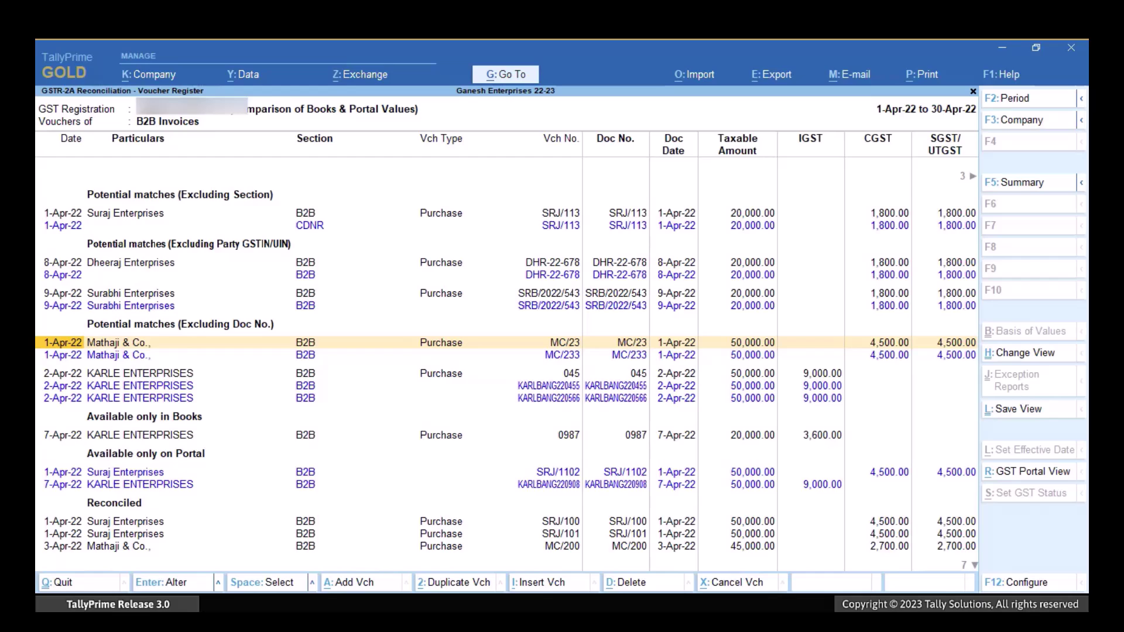
# Open Suraj Enterprises' purchase voucher SRJ/113 under Potential matches (Excluding Section) and change its voucher type to Credit Note
pyautogui.press('Up')
pyautogui.press('Up')
pyautogui.press('Up')
pyautogui.press('Up')
pyautogui.press('Up')
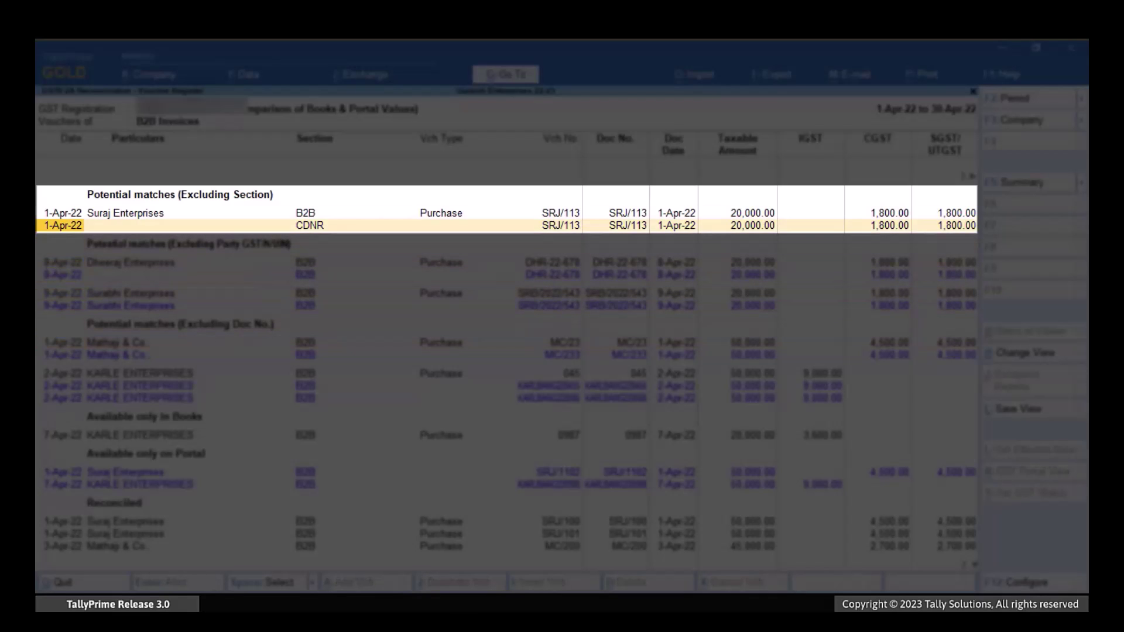
pyautogui.press('Up')
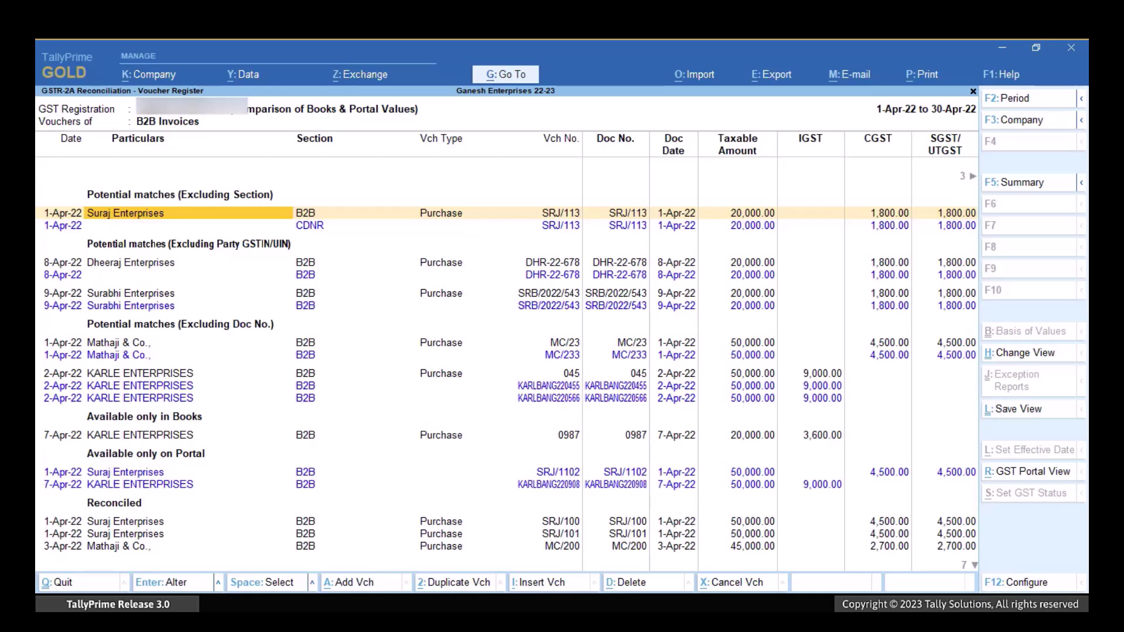
pyautogui.press('Return')
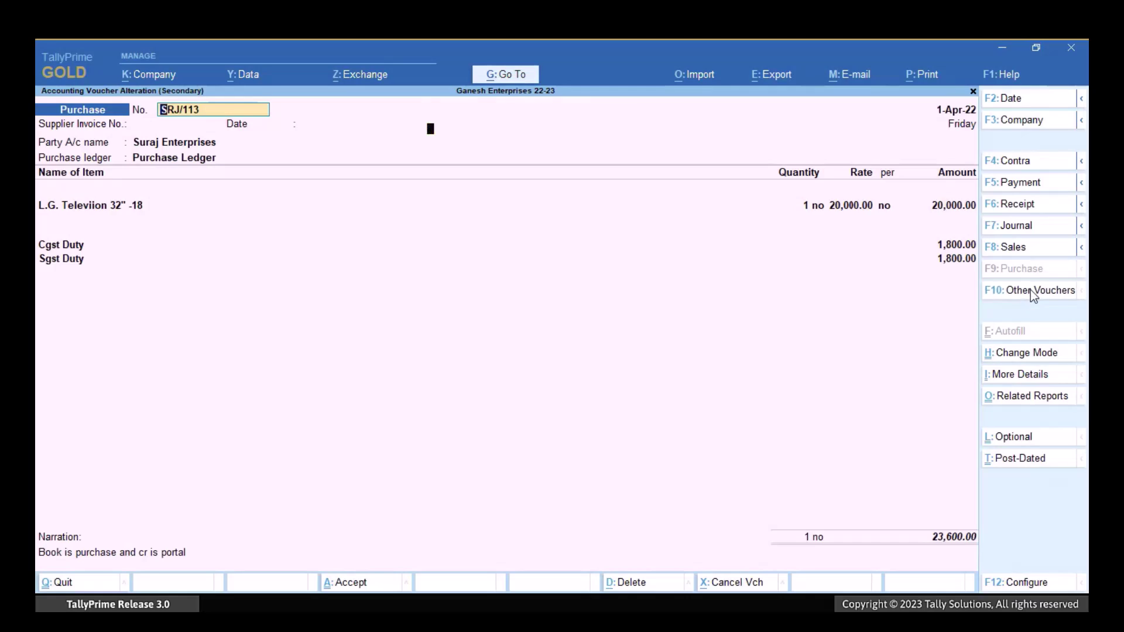
pyautogui.click(1031, 290)
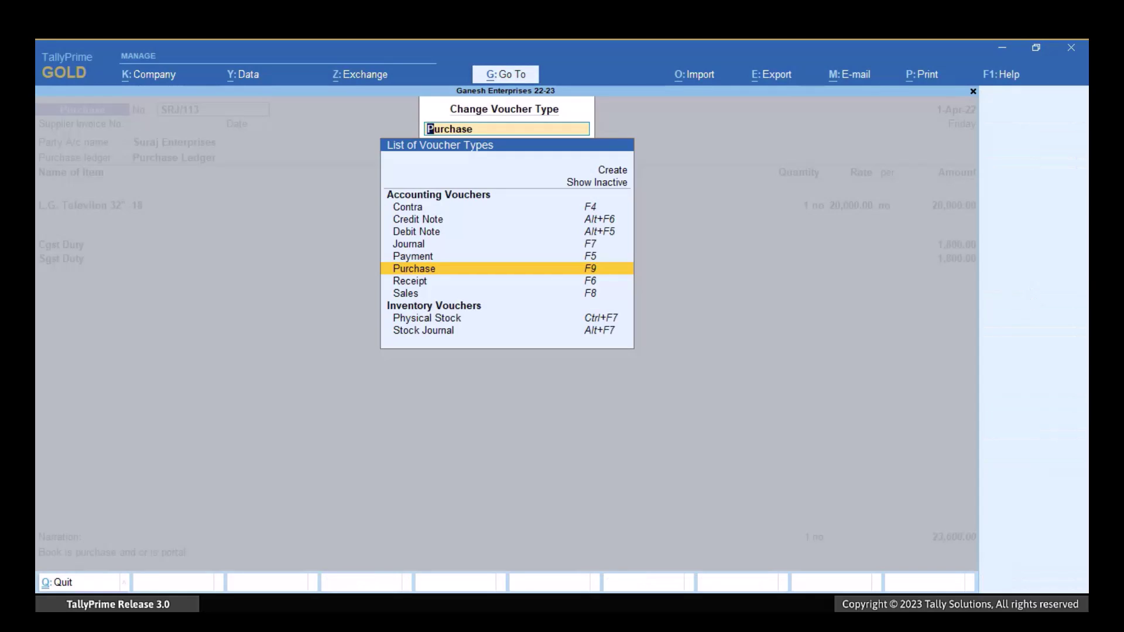
pyautogui.press('Up')
pyautogui.press('Up')
pyautogui.press('Up')
pyautogui.press('Up')
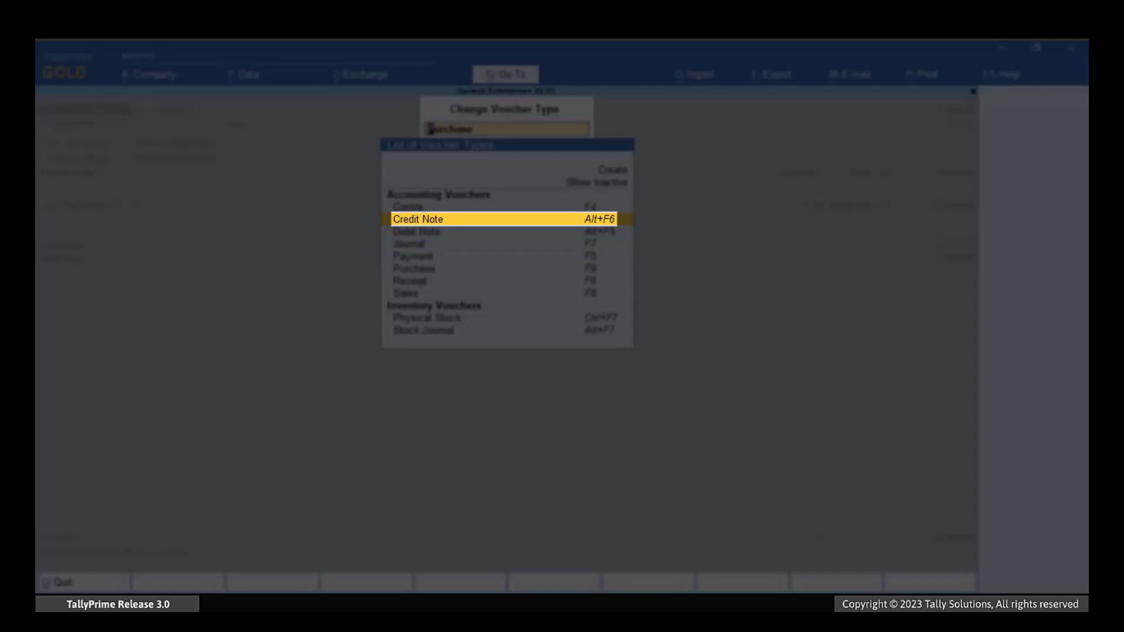
pyautogui.press('Return')
# Provide GST details for the credit note with reason 07-Others and supplier's note number SRJ/113 dated 1-Apr
pyautogui.click(130, 272)
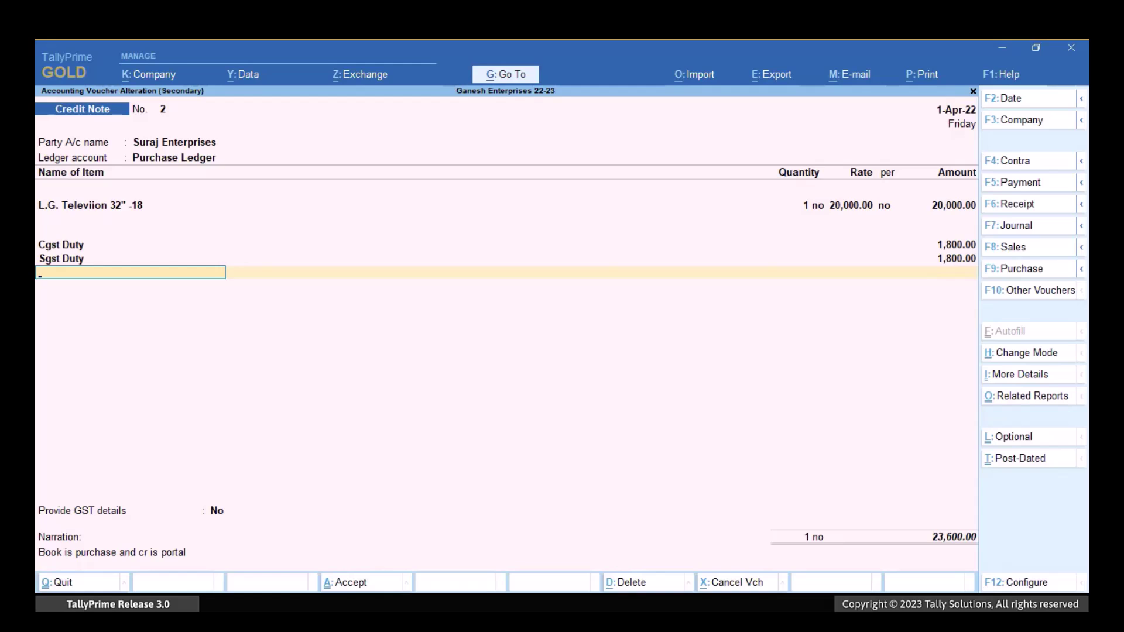
pyautogui.press('Return')
pyautogui.press('Down')
pyautogui.press('Return')
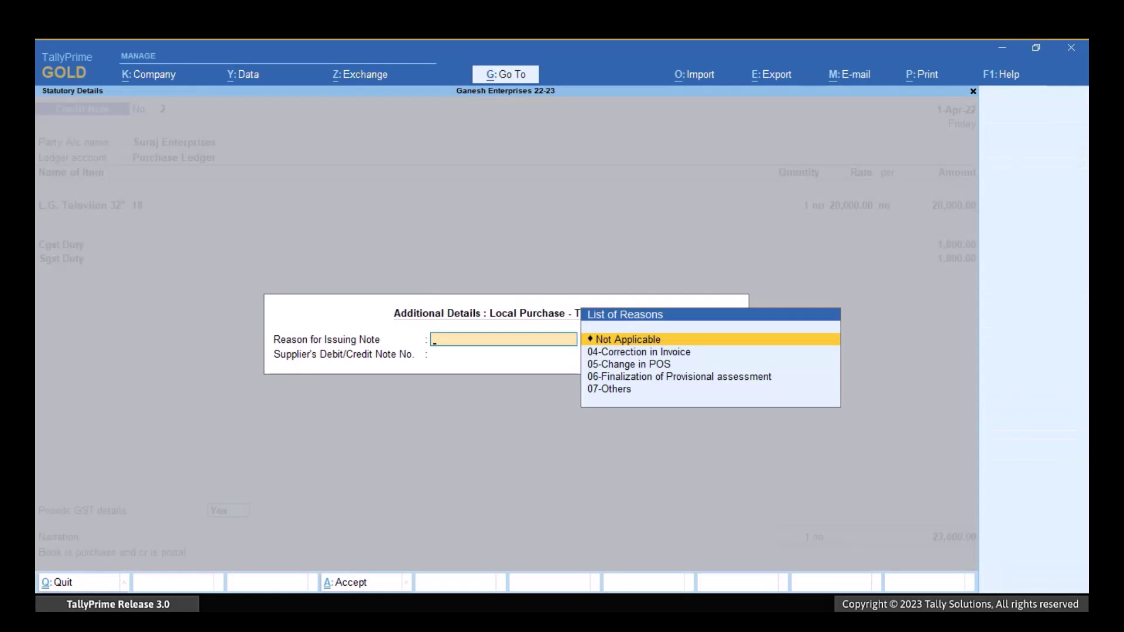
pyautogui.press('Down')
pyautogui.press('Down')
pyautogui.press('Down')
pyautogui.press('Down')
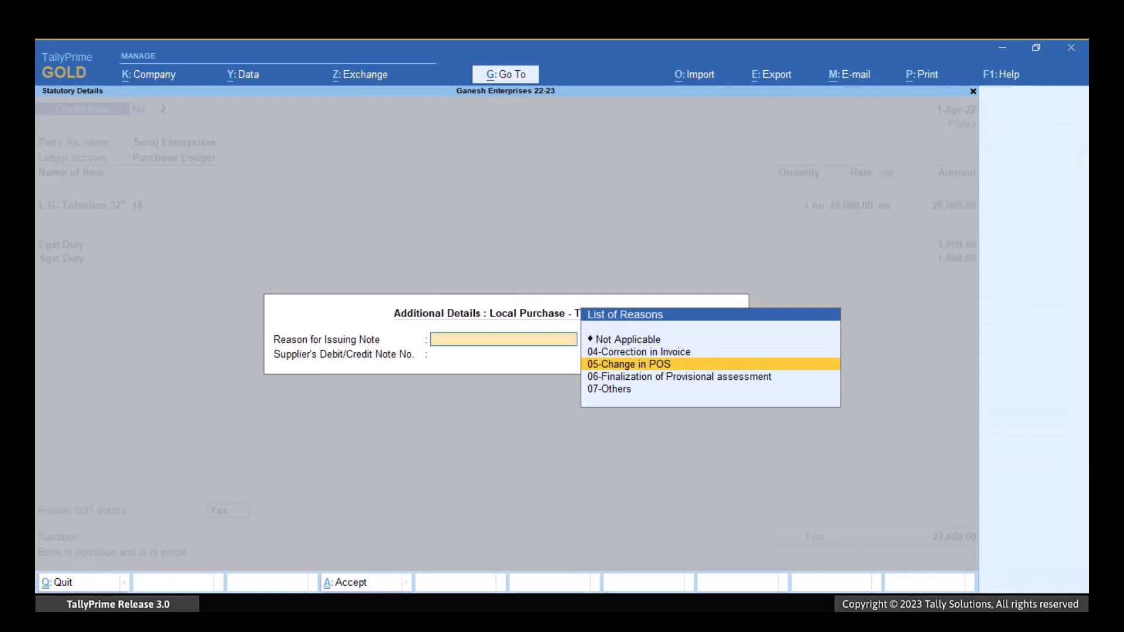
pyautogui.press('Return')
pyautogui.write('SRJ')
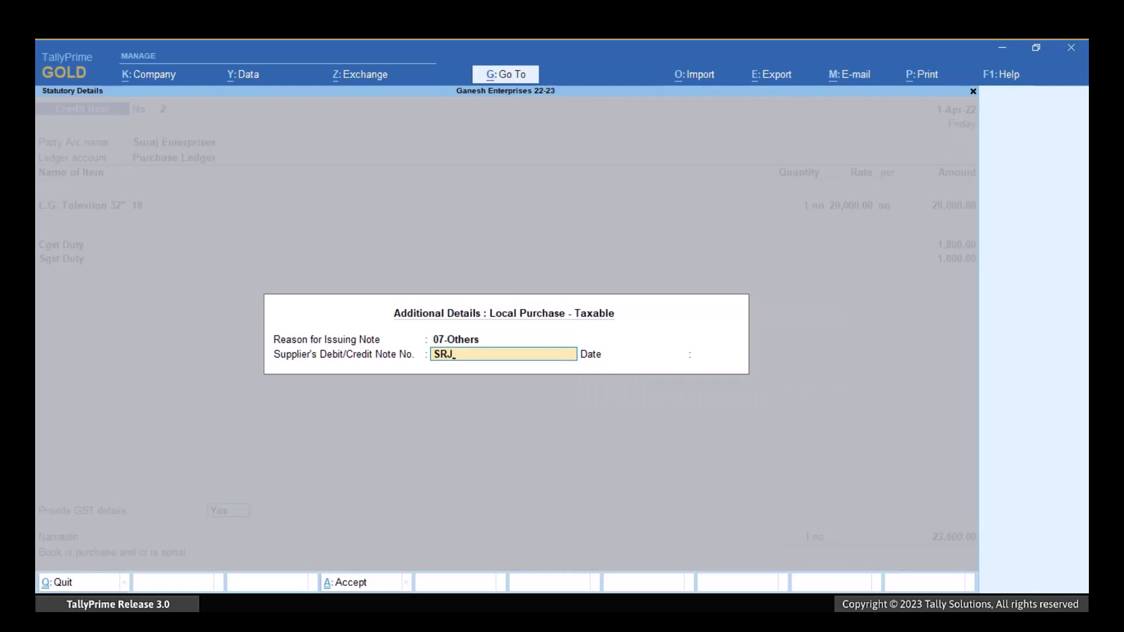
pyautogui.write('/113')
pyautogui.press('Return')
pyautogui.write('1-Apr')
pyautogui.press('Return')
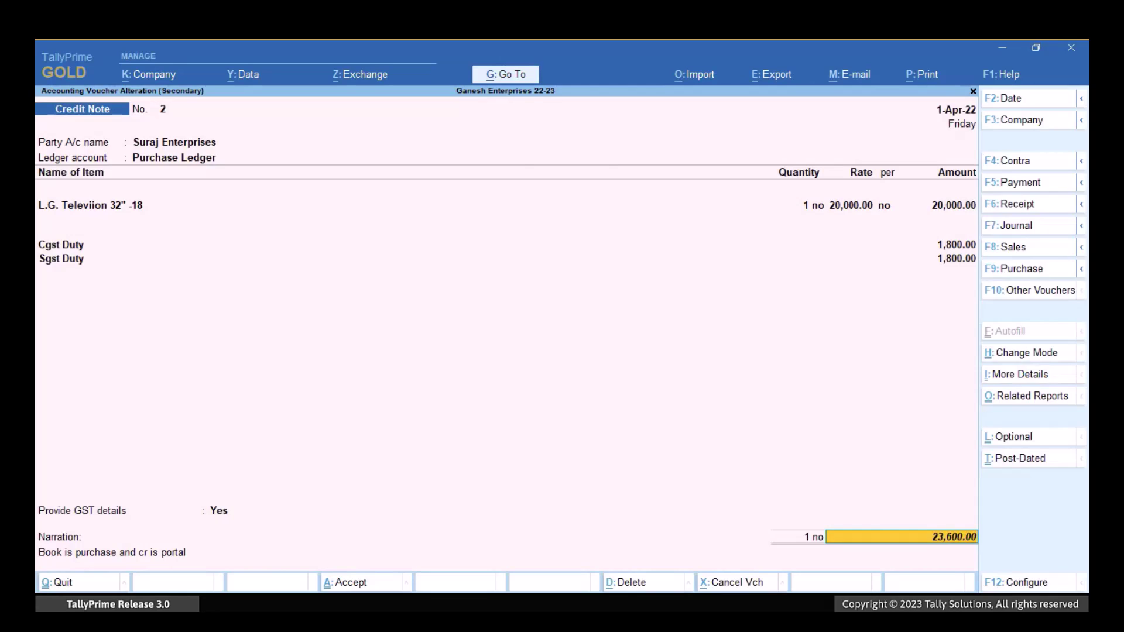
# Accept the bill-wise details for Suraj Enterprises and save the altered credit note
pyautogui.press('Return')
pyautogui.press('Return')
pyautogui.press('Return')
pyautogui.press('Return')
pyautogui.press('Return')
pyautogui.press('Return')
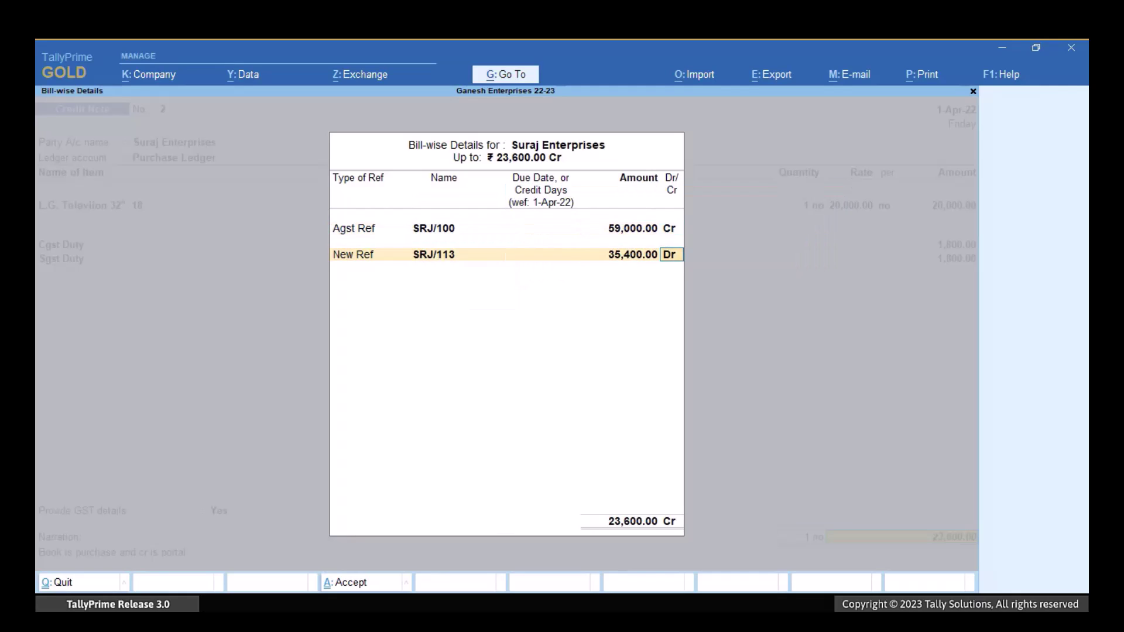
pyautogui.press('Return')
pyautogui.press('Return')
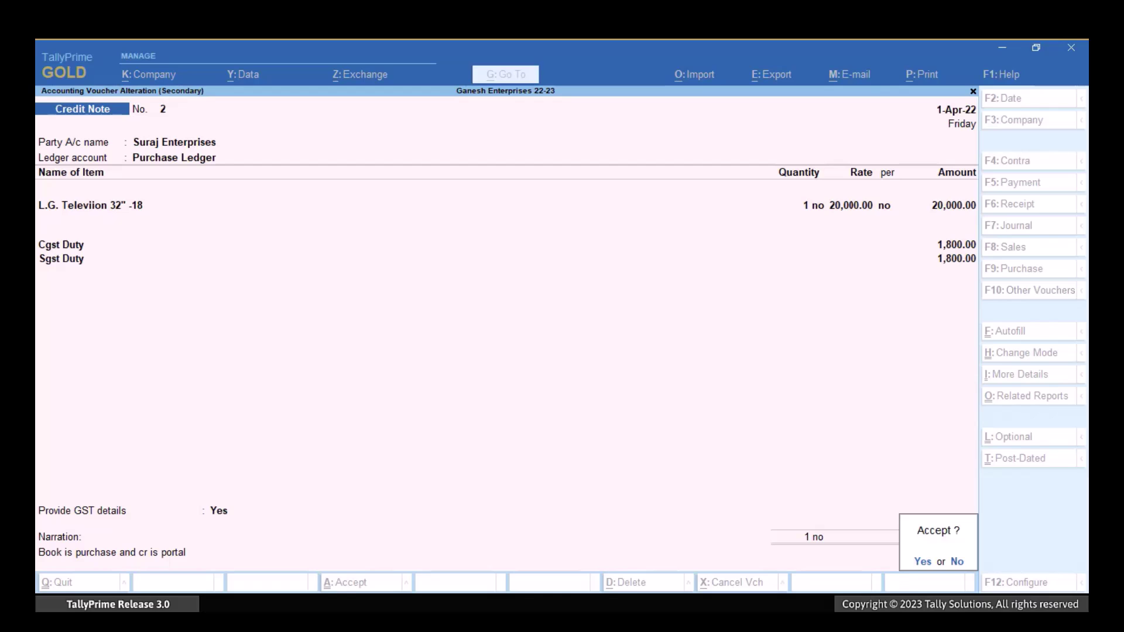
pyautogui.press('Return')
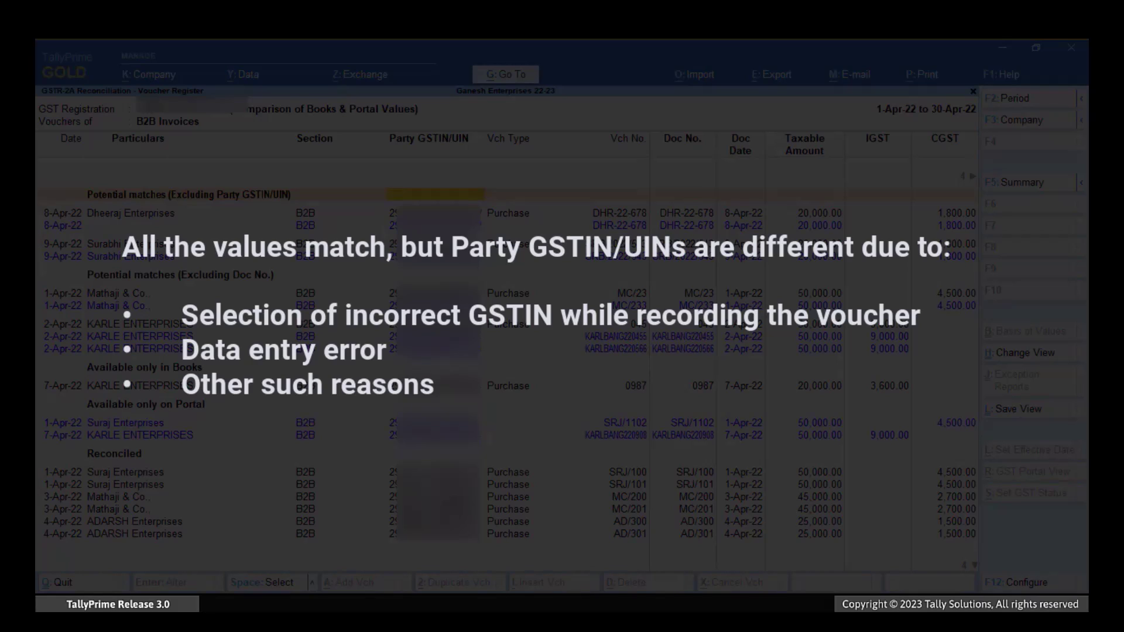
# Open Dheeraj Enterprises' ledger from purchase voucher DHR-22-678, correct the party's GSTIN/UIN and save the ledger
pyautogui.click(437, 213)
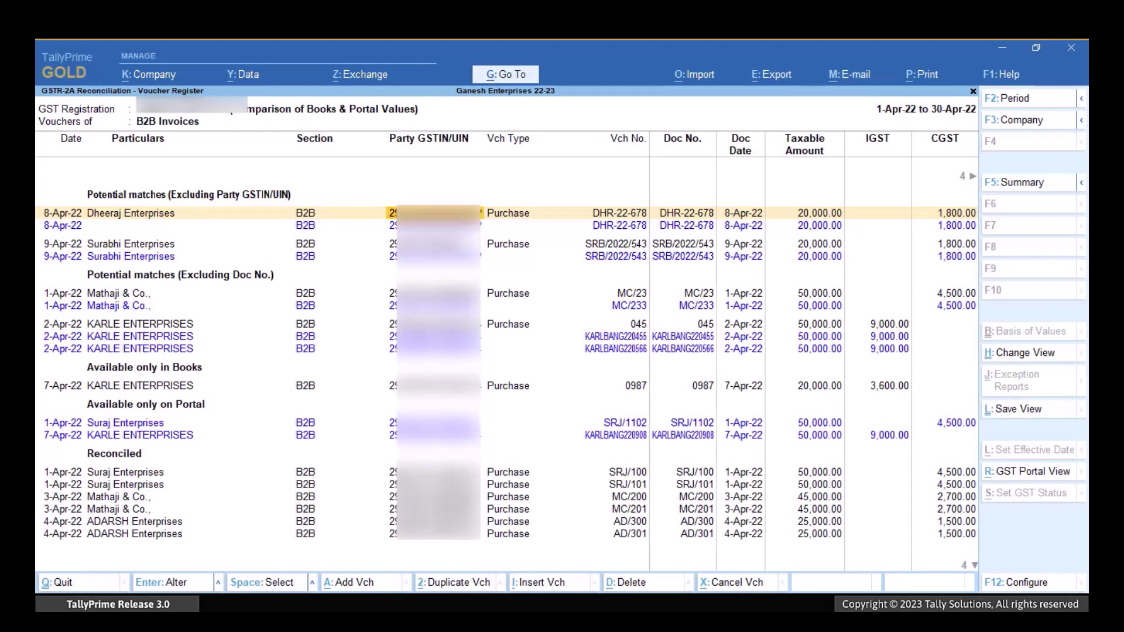
pyautogui.press('Return')
pyautogui.hotkey('ctrl', 'Return')
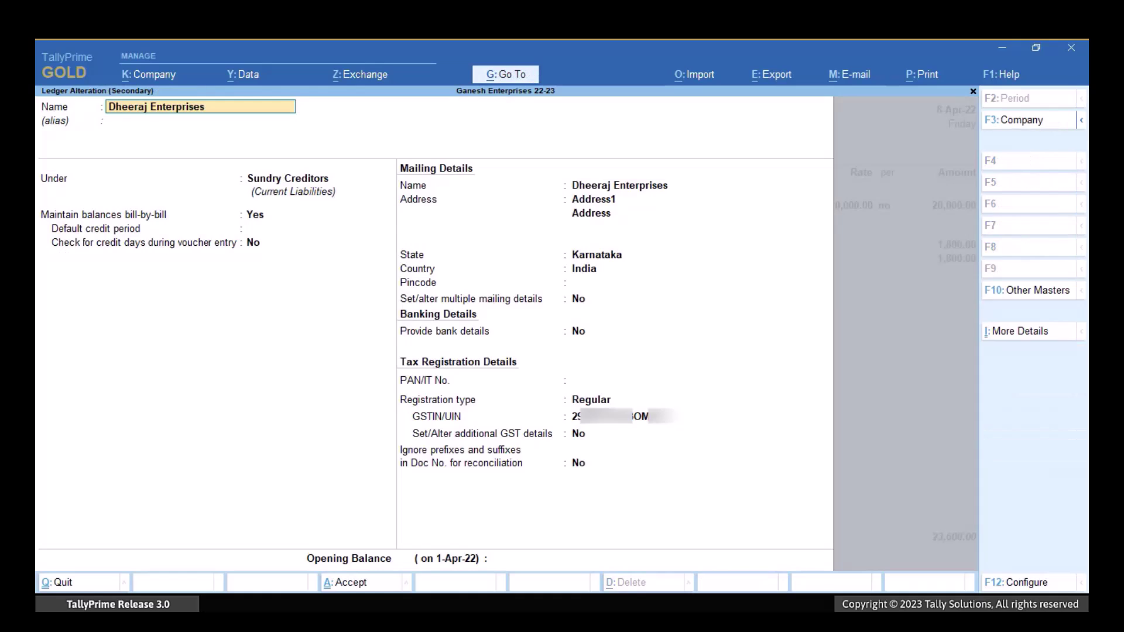
pyautogui.press('Return')
pyautogui.press('Return')
pyautogui.press('Return')
pyautogui.press('Return')
pyautogui.press('Return')
pyautogui.press('Return')
pyautogui.press('Return')
pyautogui.press('Return')
pyautogui.press('Return')
pyautogui.press('Return')
pyautogui.press('Return')
pyautogui.press('Return')
pyautogui.press('Return')
pyautogui.press('Return')
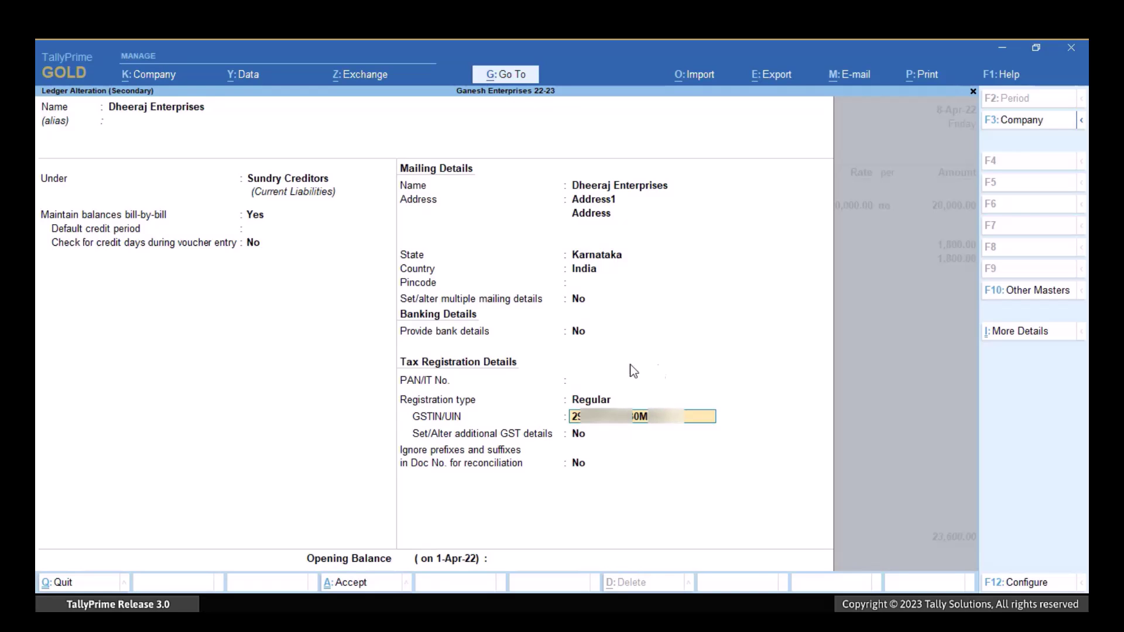
pyautogui.hotkey('ctrl', 'a')
# Finish saving Dheeraj Enterprises' ledger and bring up the party details of purchase voucher DHR-22-678
pyautogui.press('Return')
pyautogui.press('Return')
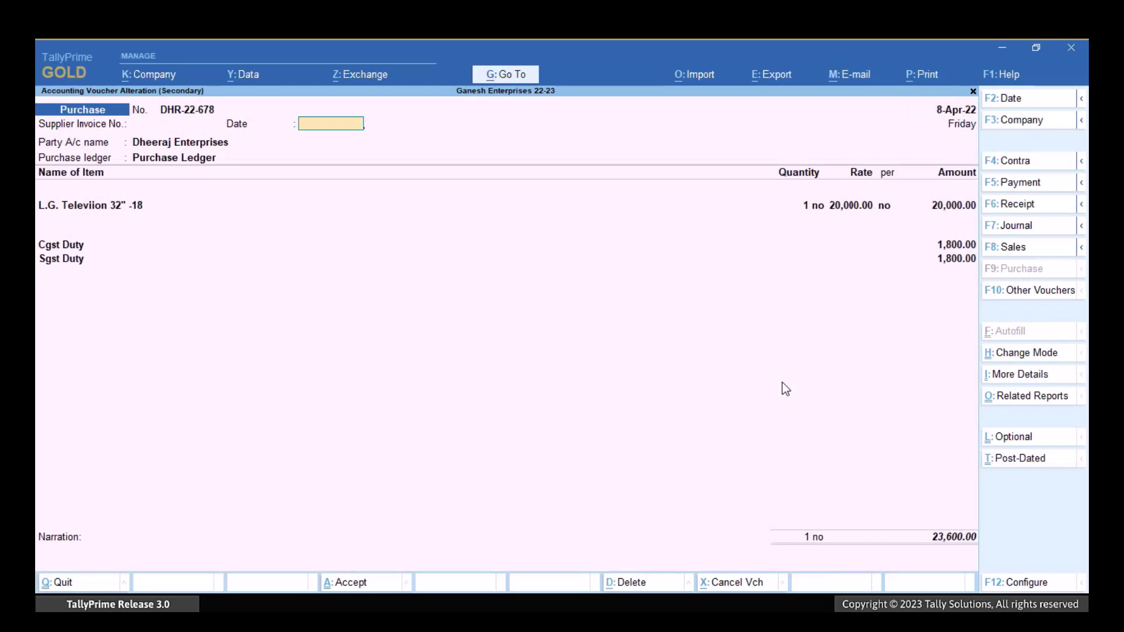
pyautogui.press('Return')
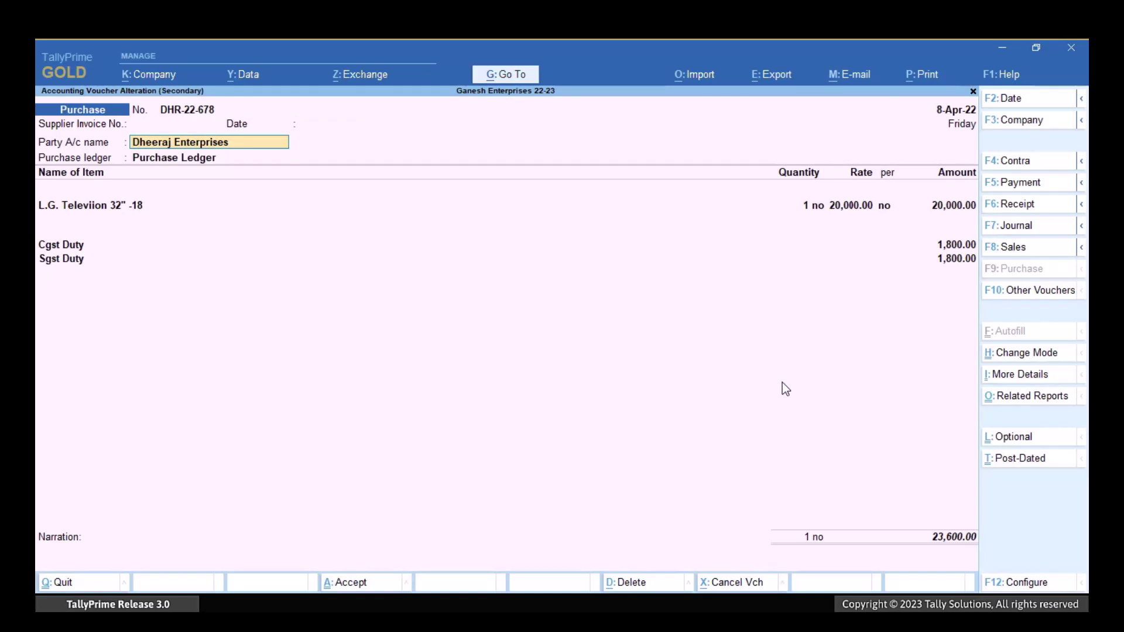
pyautogui.press('Return')
pyautogui.press('Return')
pyautogui.hotkey('ctrl', 'a')
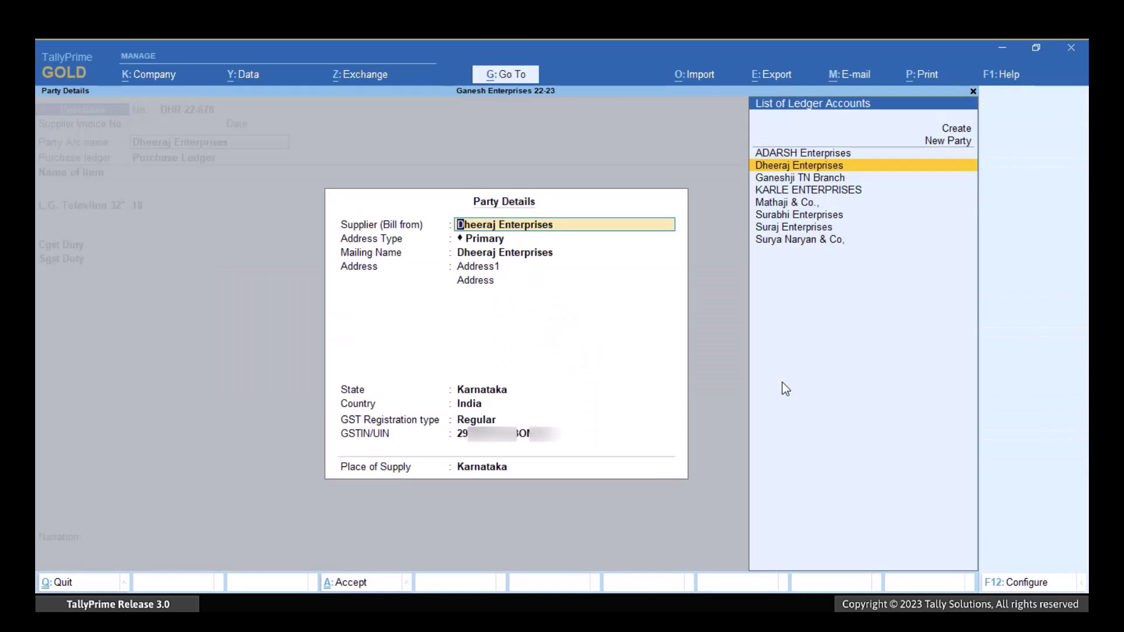
# Accept Dheeraj Enterprises' party details with the corrected GSTIN/UIN and save purchase voucher DHR-22-678
pyautogui.press('Return')
pyautogui.press('Return')
pyautogui.press('Return')
pyautogui.press('Return')
pyautogui.press('Return')
pyautogui.press('Return')
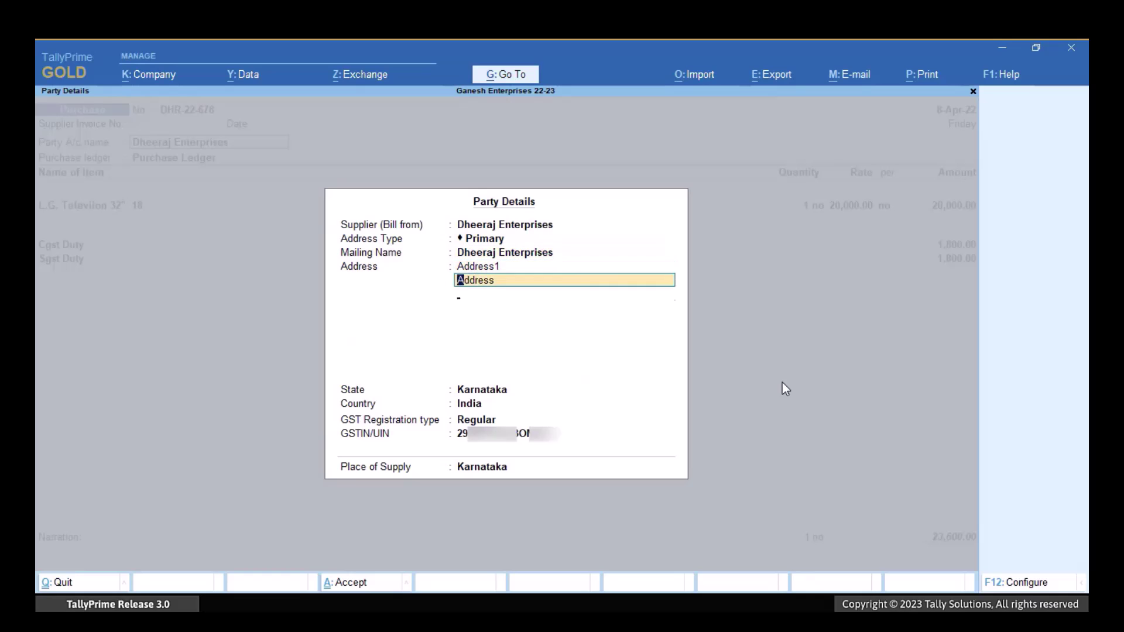
pyautogui.press('Return')
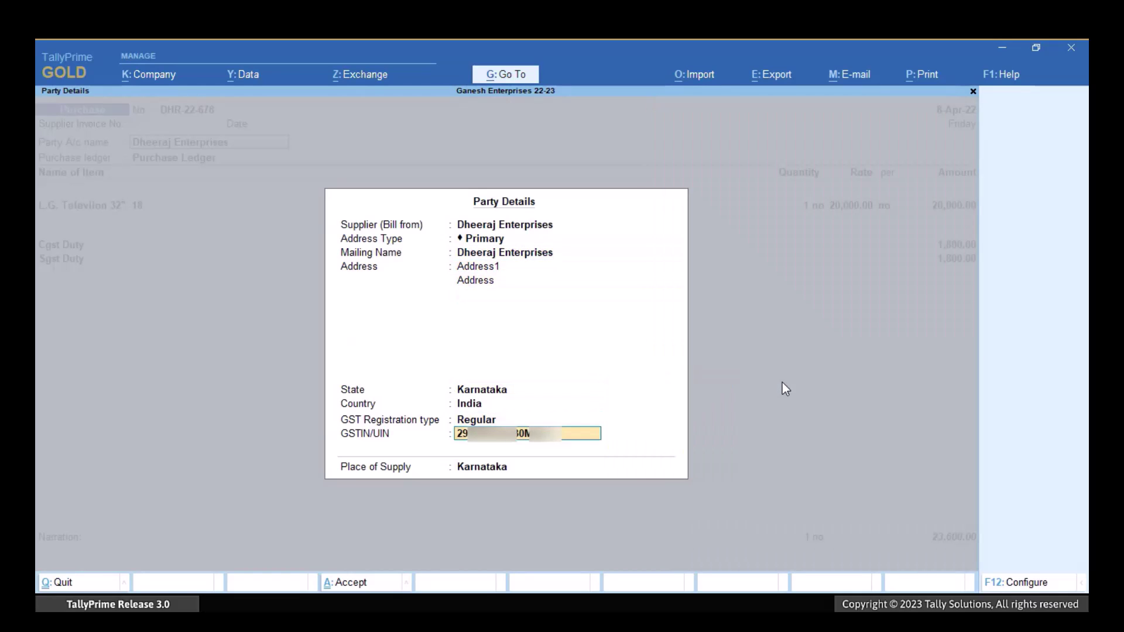
pyautogui.hotkey('ctrl', 'a')
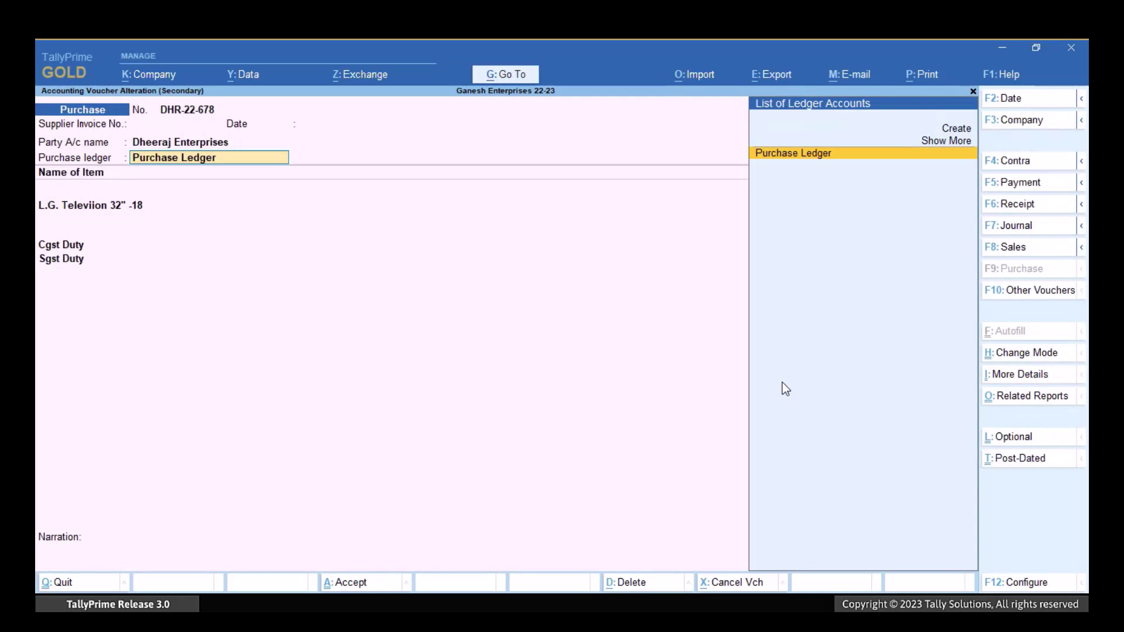
pyautogui.press('Return')
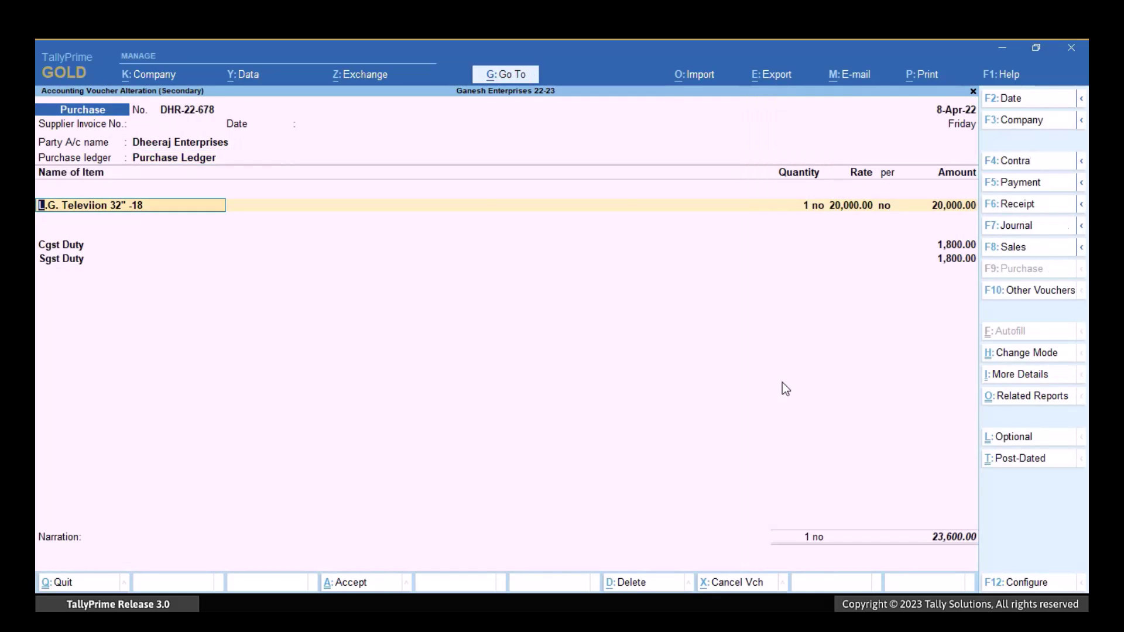
pyautogui.hotkey('ctrl', 'a')
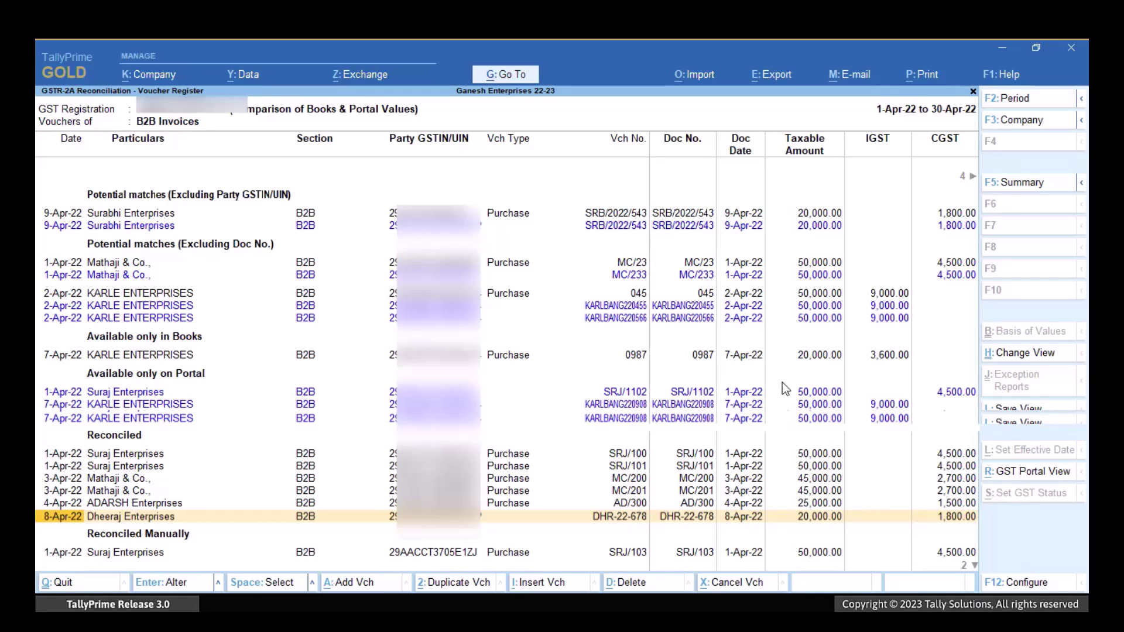
# Open Surabhi Enterprises' purchase voucher SRB/2022/543 under Potential matches (Excluding Party GSTIN/UIN) and bring up its party details
pyautogui.press('Home')
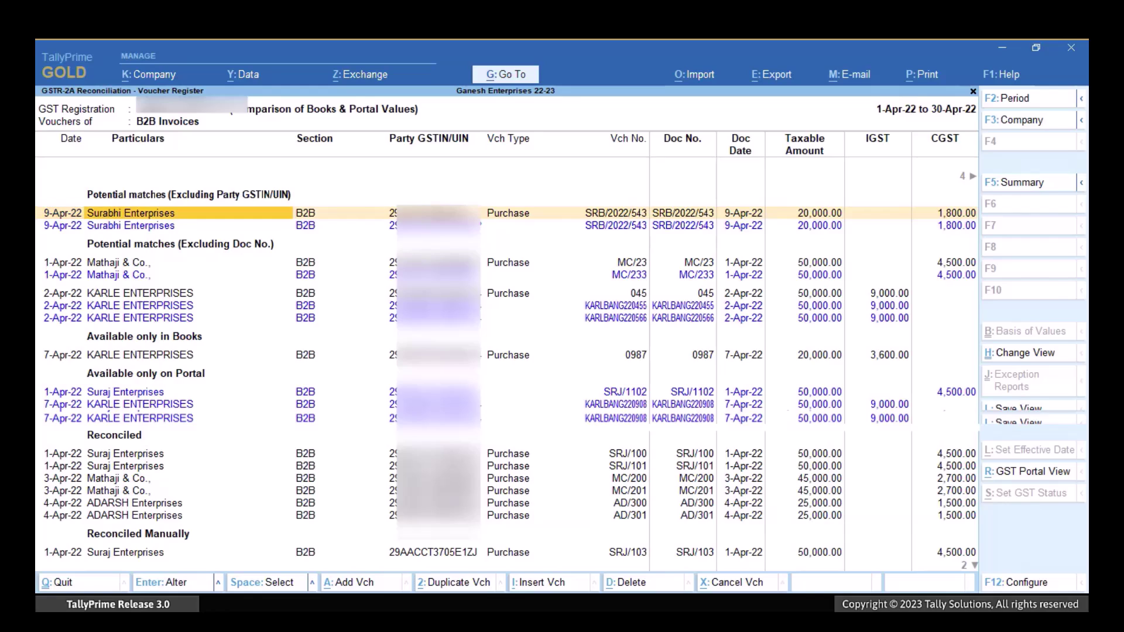
pyautogui.press('Return')
pyautogui.press('Return')
pyautogui.press('Return')
pyautogui.press('Return')
pyautogui.press('Return')
pyautogui.press('Return')
pyautogui.press('Return')
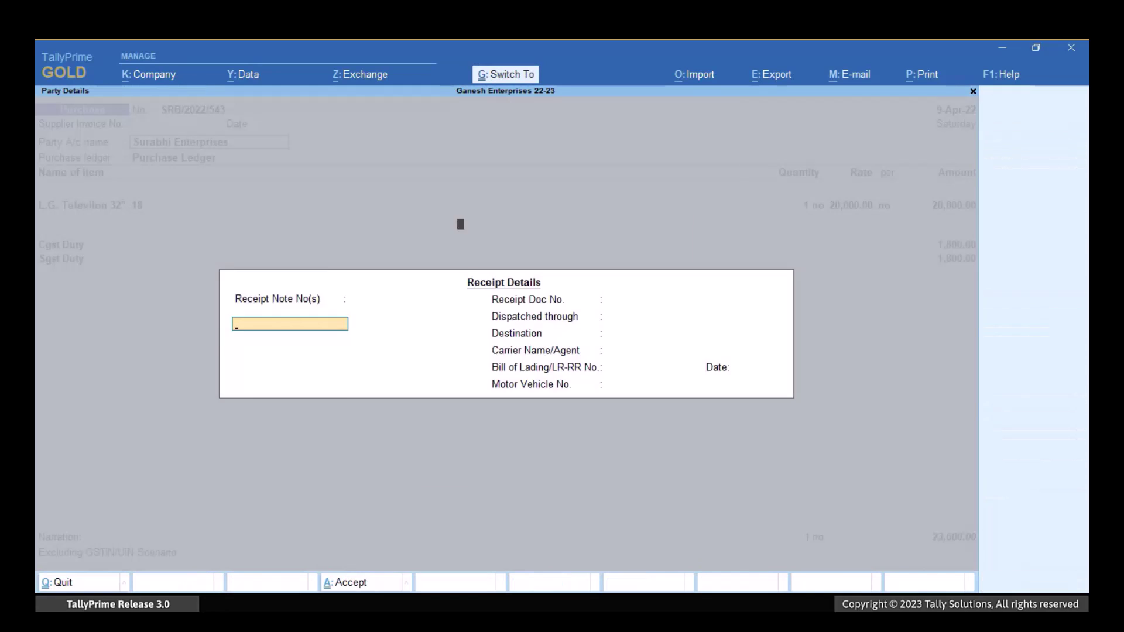
pyautogui.press('Return')
# Set Surabhi Enterprises' address type to Surabhi - Hubli in the party details and save the purchase voucher
pyautogui.press('Down')
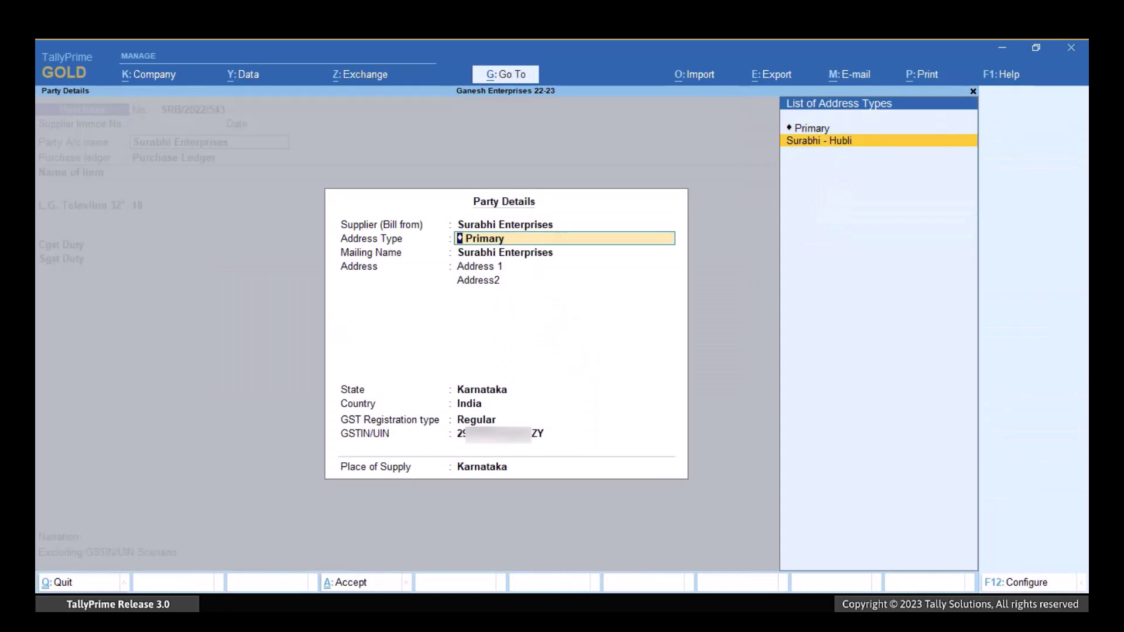
pyautogui.press('Return')
pyautogui.press('ctrl')
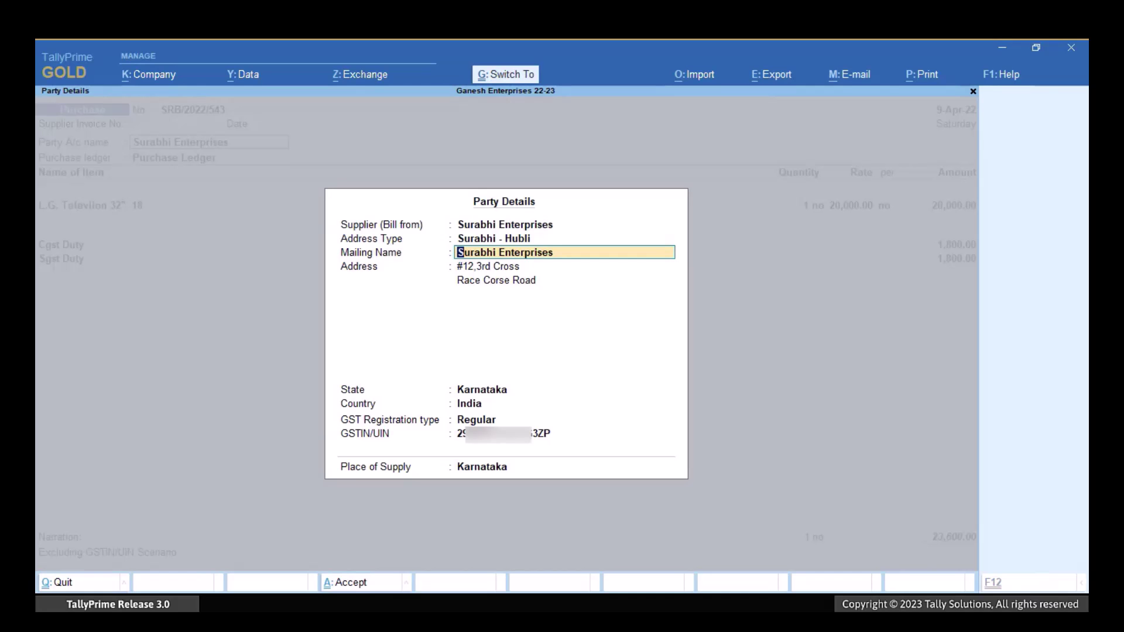
pyautogui.hotkey('ctrl', 'a')
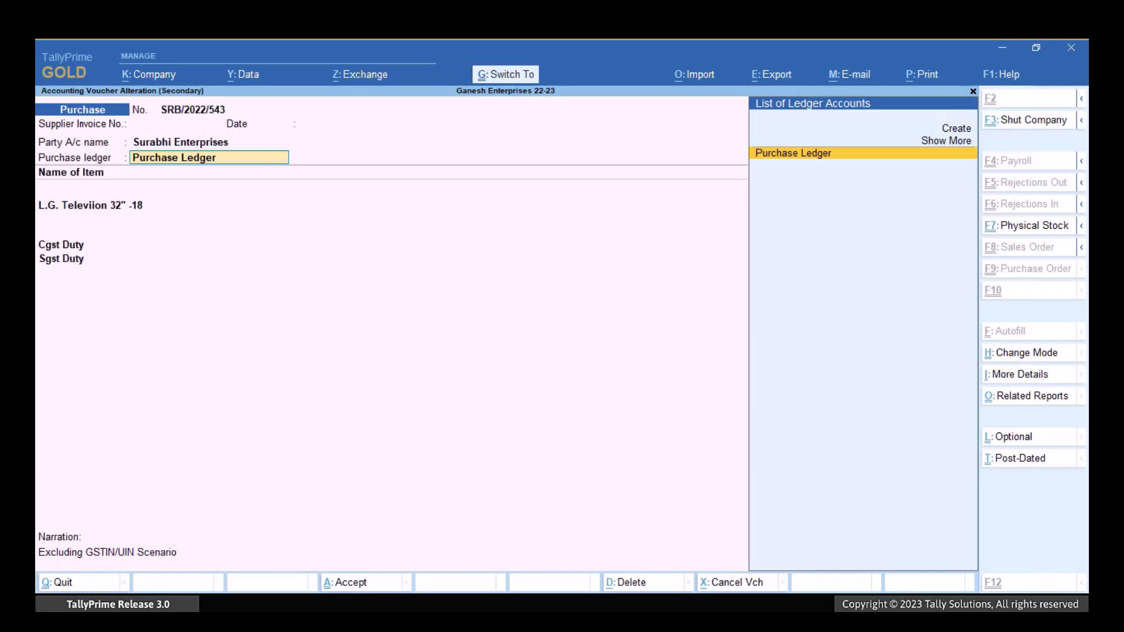
pyautogui.hotkey('ctrl', 'a')
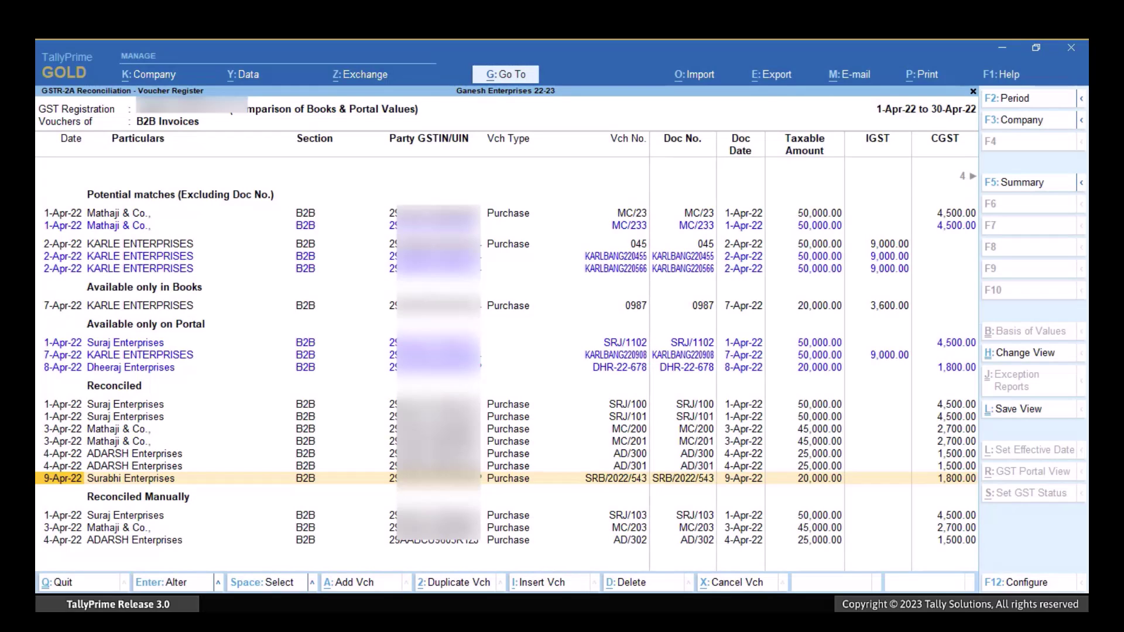
# Change the number of Mathaji & Co.'s purchase voucher MC/23 under Potential matches (Excluding Doc No.) to MC/233 and save it
pyautogui.press('Up')
pyautogui.press('Up')
pyautogui.press('Up')
pyautogui.press('Up')
pyautogui.press('Up')
pyautogui.press('Up')
pyautogui.press('Up')
pyautogui.press('Up')
pyautogui.press('Up')
pyautogui.press('Up')
pyautogui.press('Up')
pyautogui.press('Up')
pyautogui.press('Up')
pyautogui.press('Up')
pyautogui.press('Up')
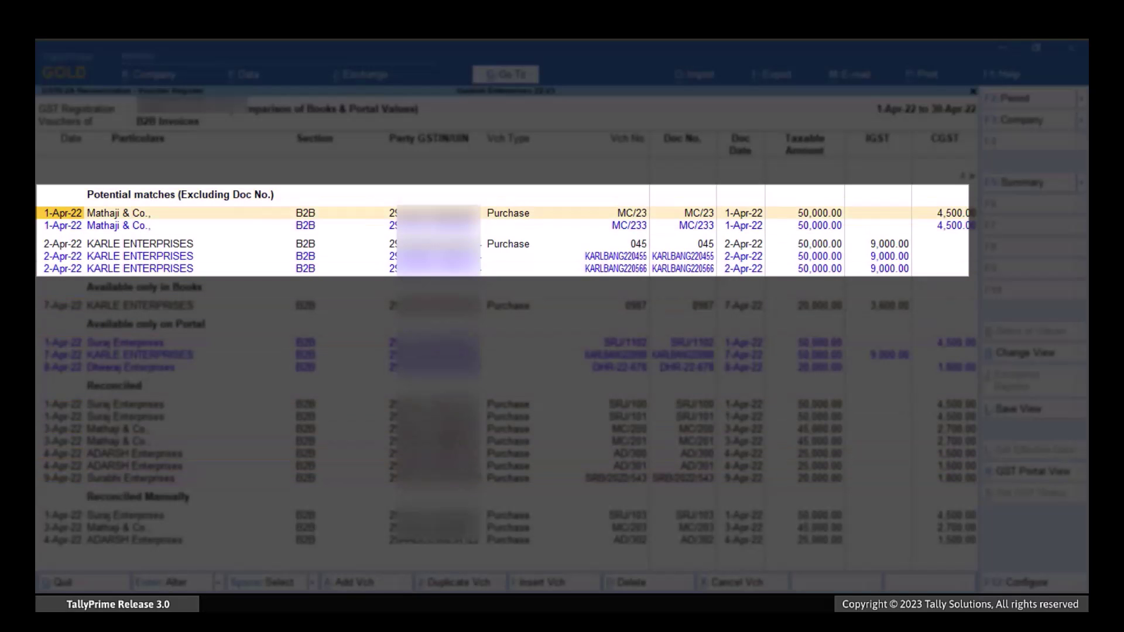
pyautogui.press('Right')
pyautogui.press('Right')
pyautogui.press('Right')
pyautogui.press('Right')
pyautogui.press('Right')
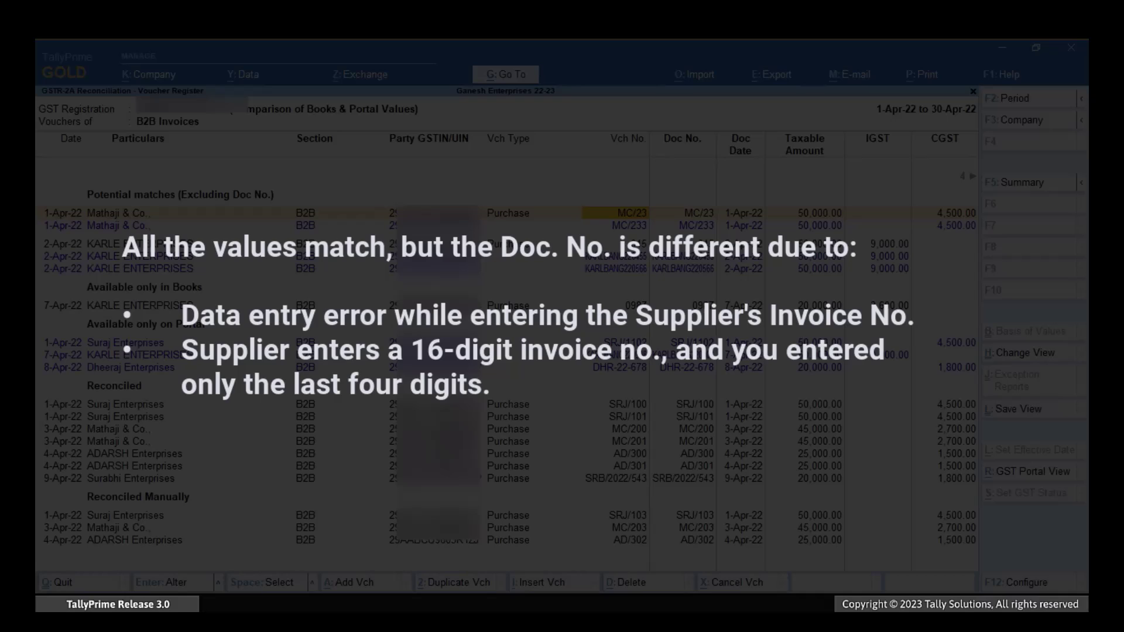
pyautogui.press('Return')
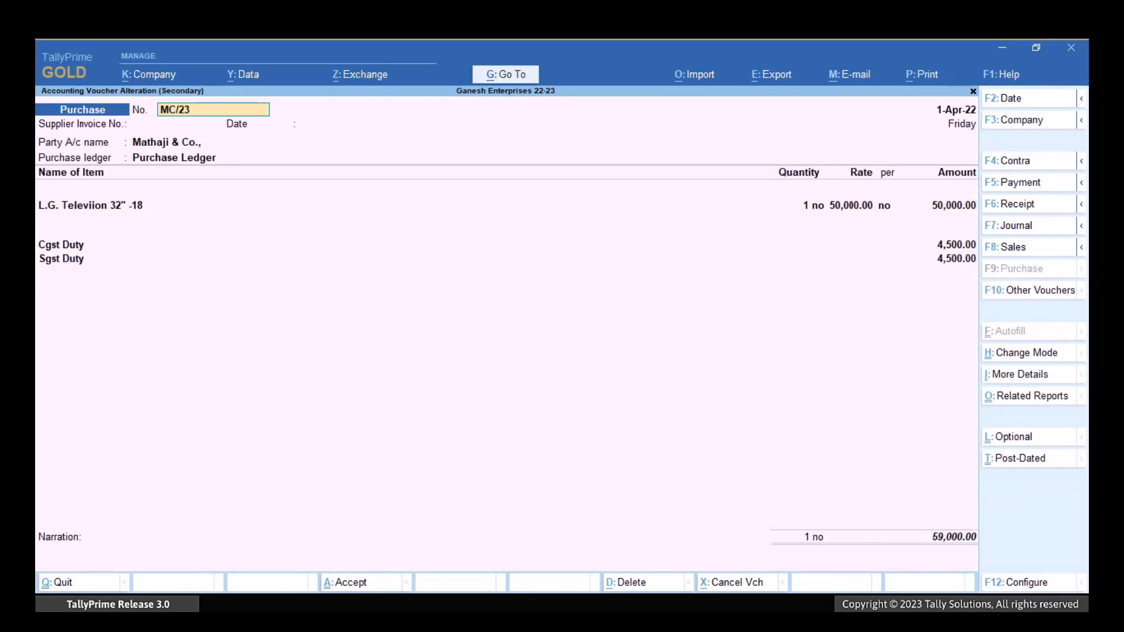
pyautogui.write('3')
pyautogui.press('ctrl')
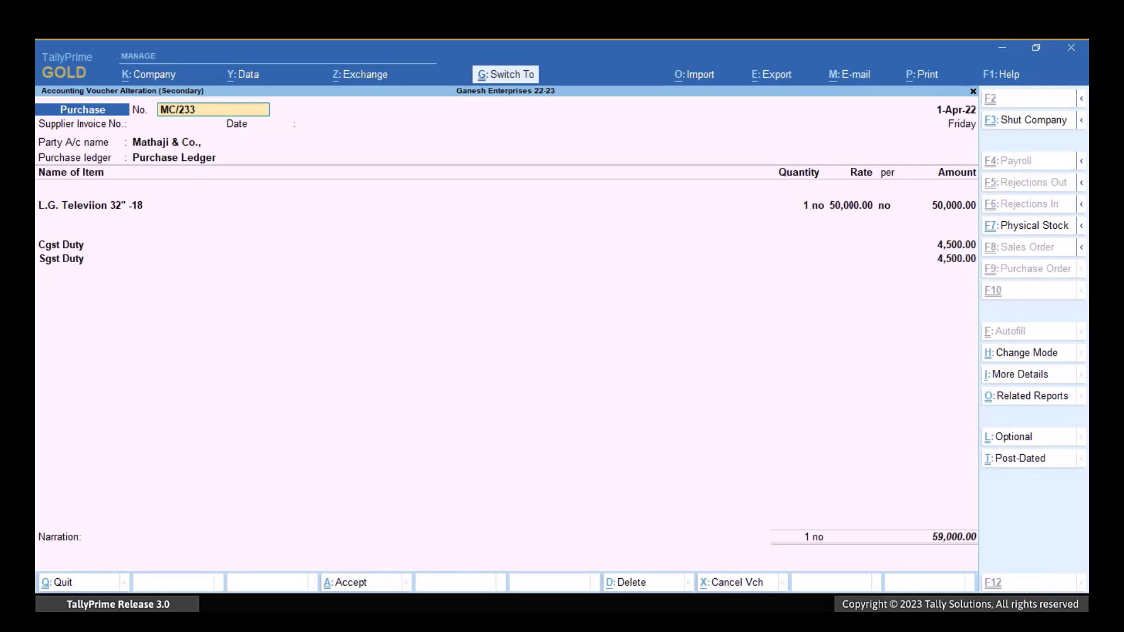
pyautogui.hotkey('ctrl', 'a')
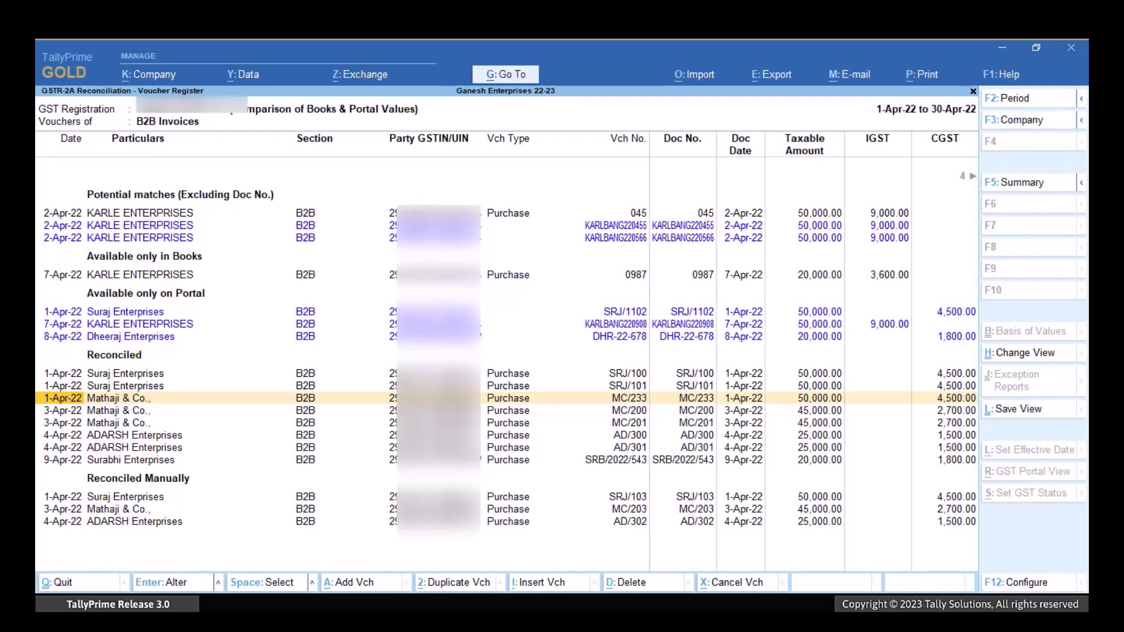
# Compare KARLE ENTERPRISES' document numbers under Potential matches (Excluding Doc No.) and open the purchase voucher 045 from the books
pyautogui.press('Down')
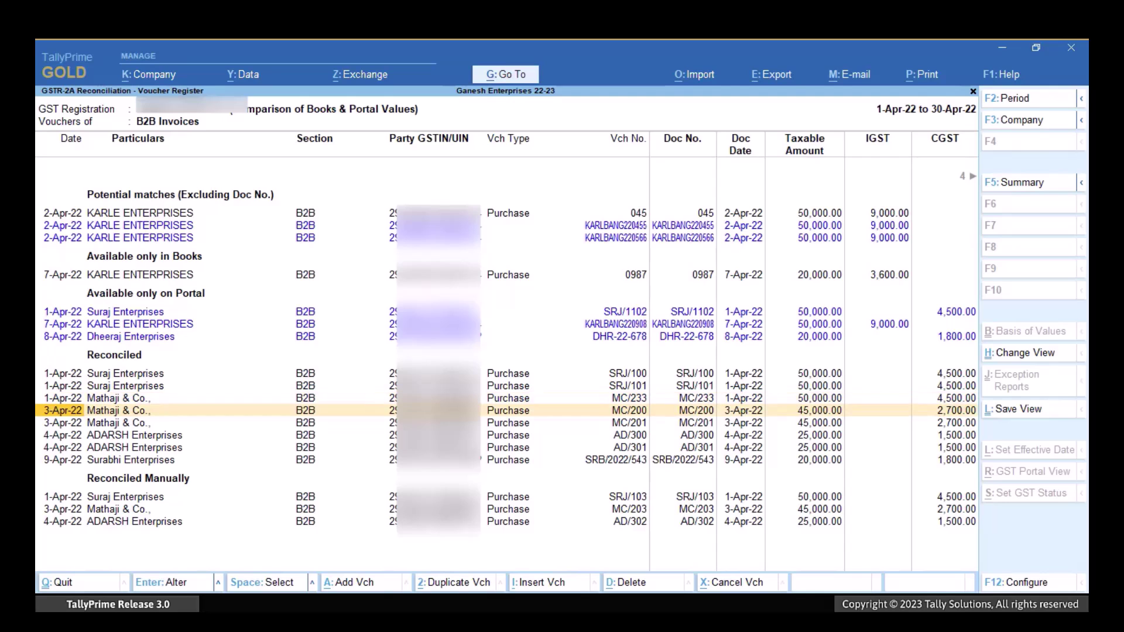
pyautogui.press('Up')
pyautogui.press('Up')
pyautogui.press('Up')
pyautogui.press('Up')
pyautogui.press('Up')
pyautogui.press('Up')
pyautogui.press('Up')
pyautogui.press('Up')
pyautogui.press('Up')
pyautogui.press('Up')
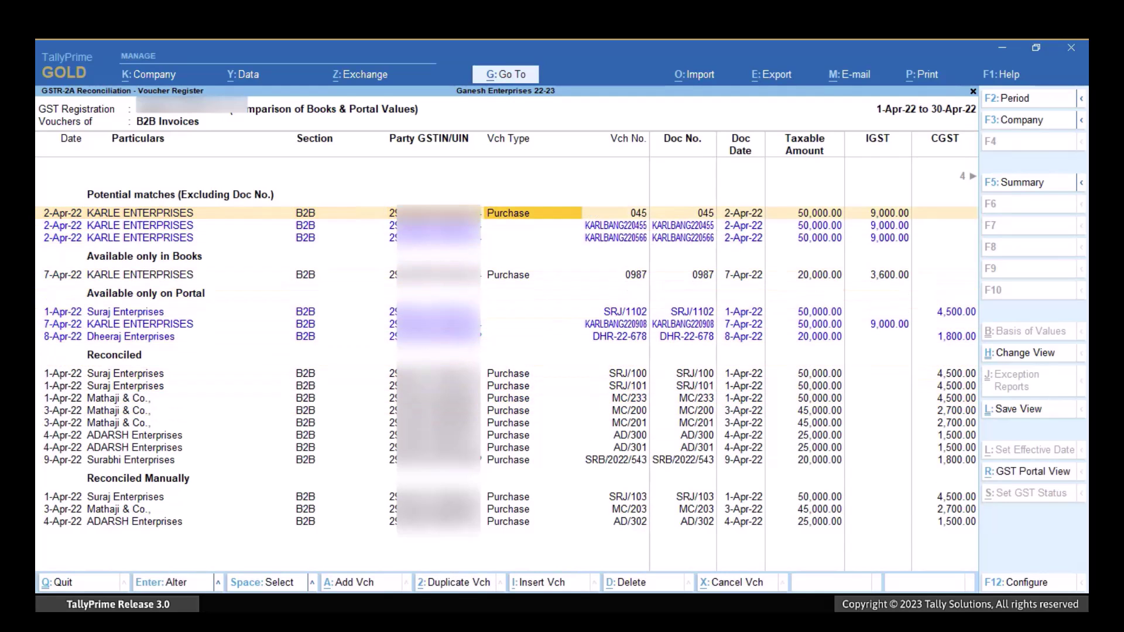
pyautogui.press('Down')
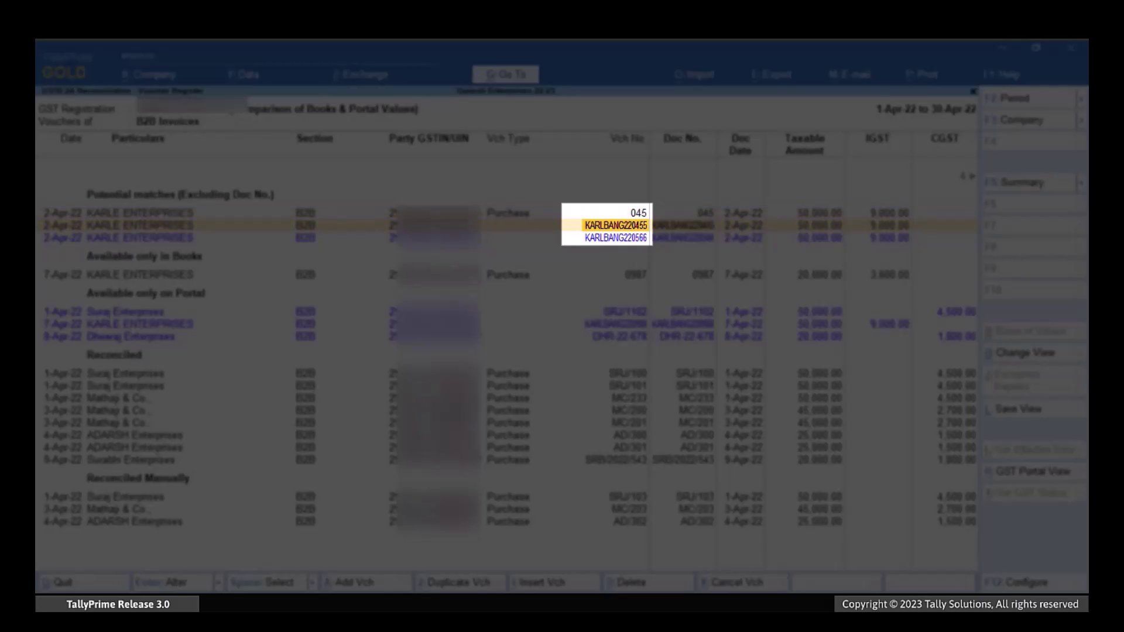
pyautogui.press('Up')
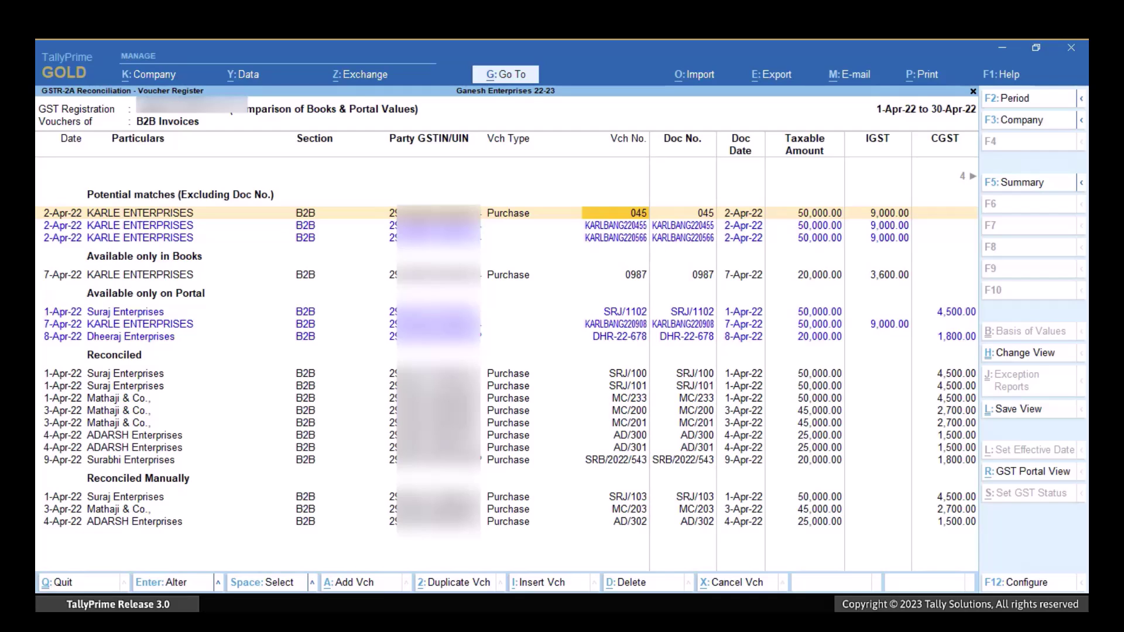
pyautogui.press('space')
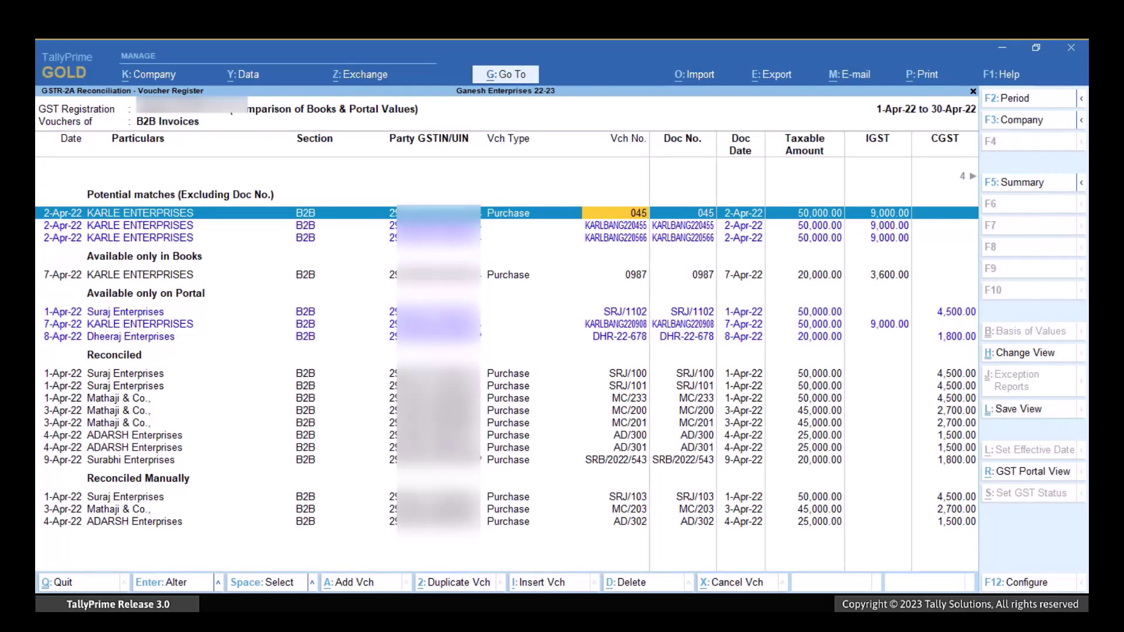
pyautogui.press('Return')
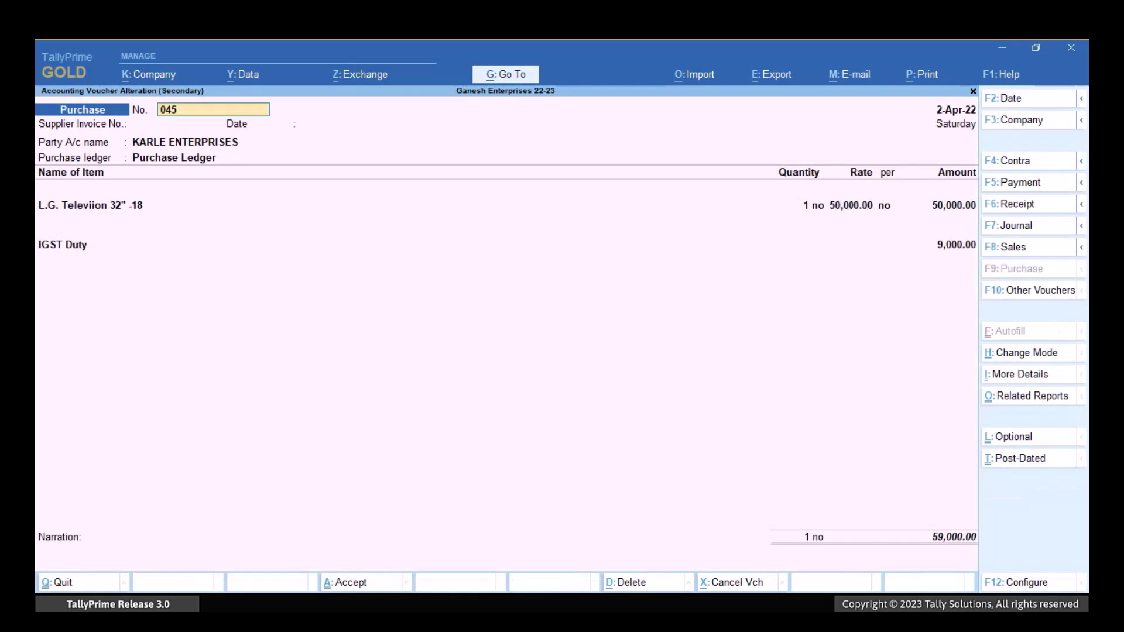
# Set the GST status of KARLE ENTERPRISES' purchase voucher 045 to Reconciled and save the voucher
pyautogui.hotkey('ctrl', 'i')
pyautogui.write('Gs')
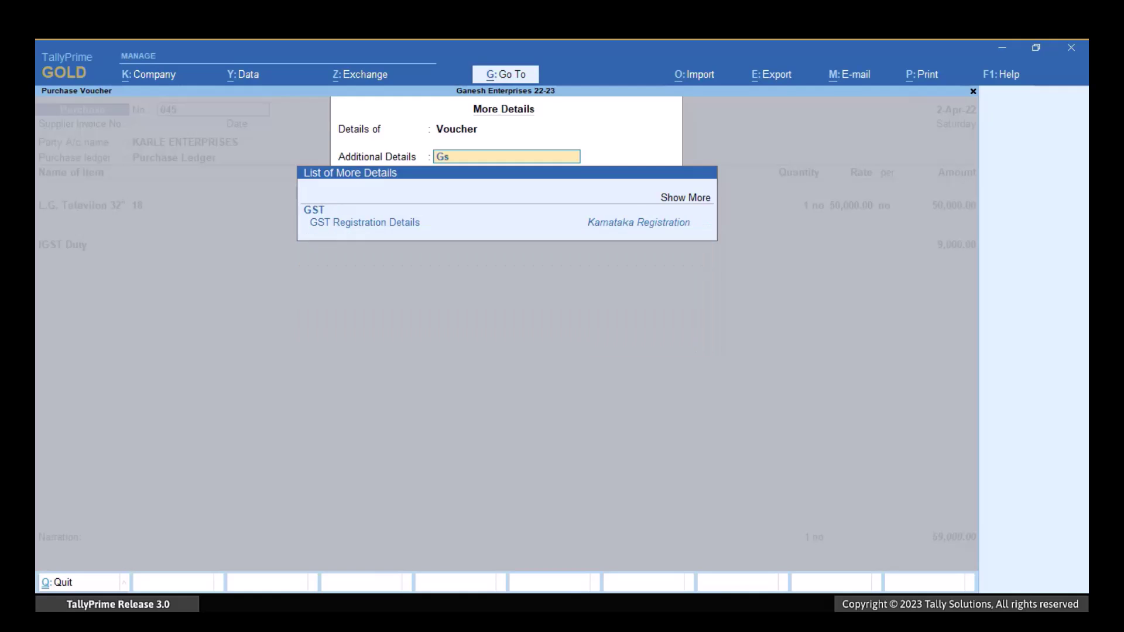
pyautogui.write('t St')
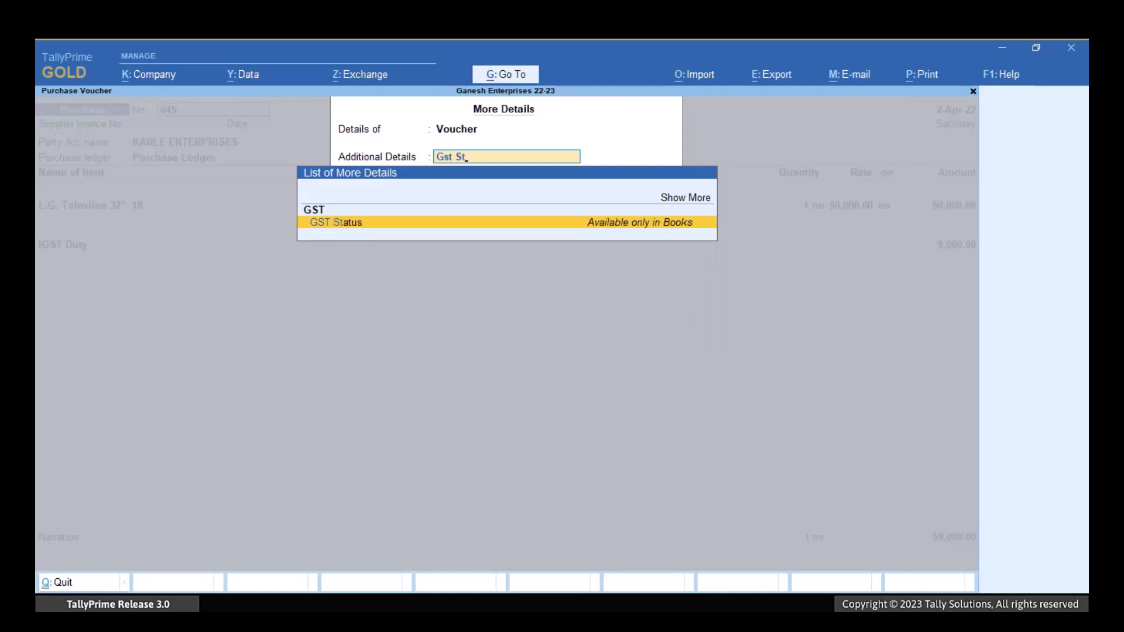
pyautogui.press('Return')
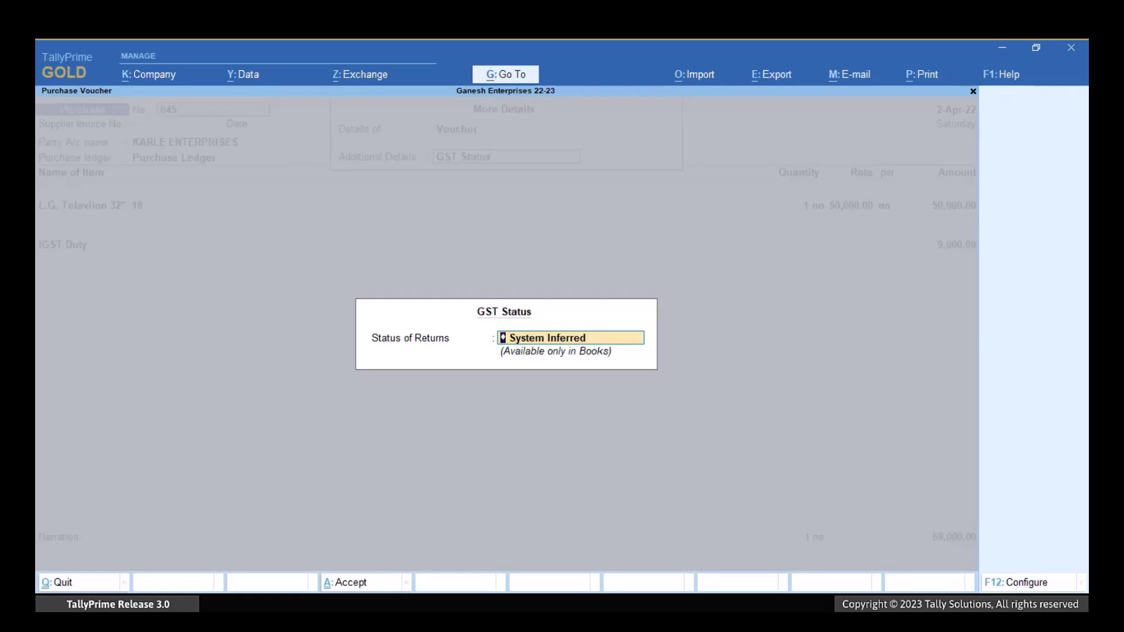
pyautogui.press('BackSpace')
pyautogui.press('Down')
pyautogui.press('Down')
pyautogui.press('Down')
pyautogui.press('Down')
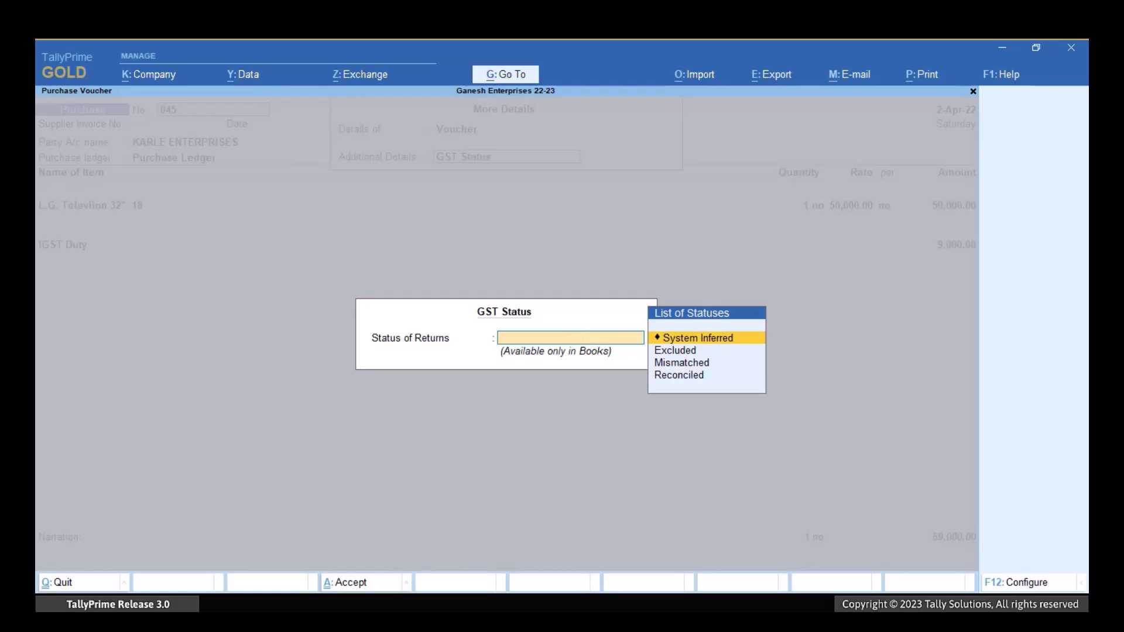
pyautogui.press('Return')
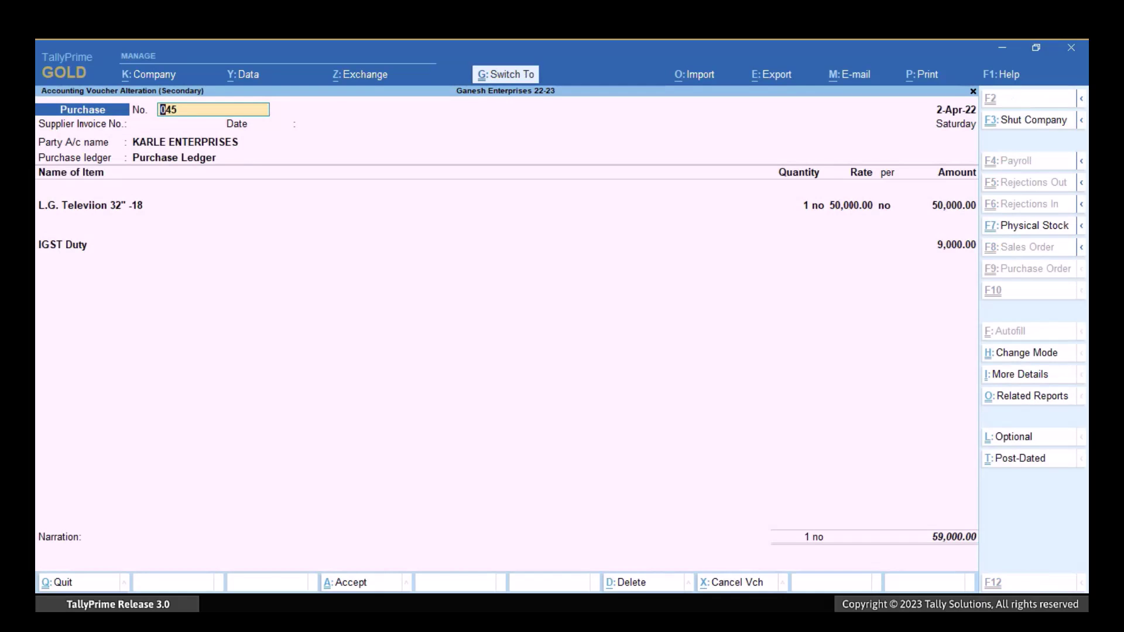
pyautogui.hotkey('ctrl', 'a')
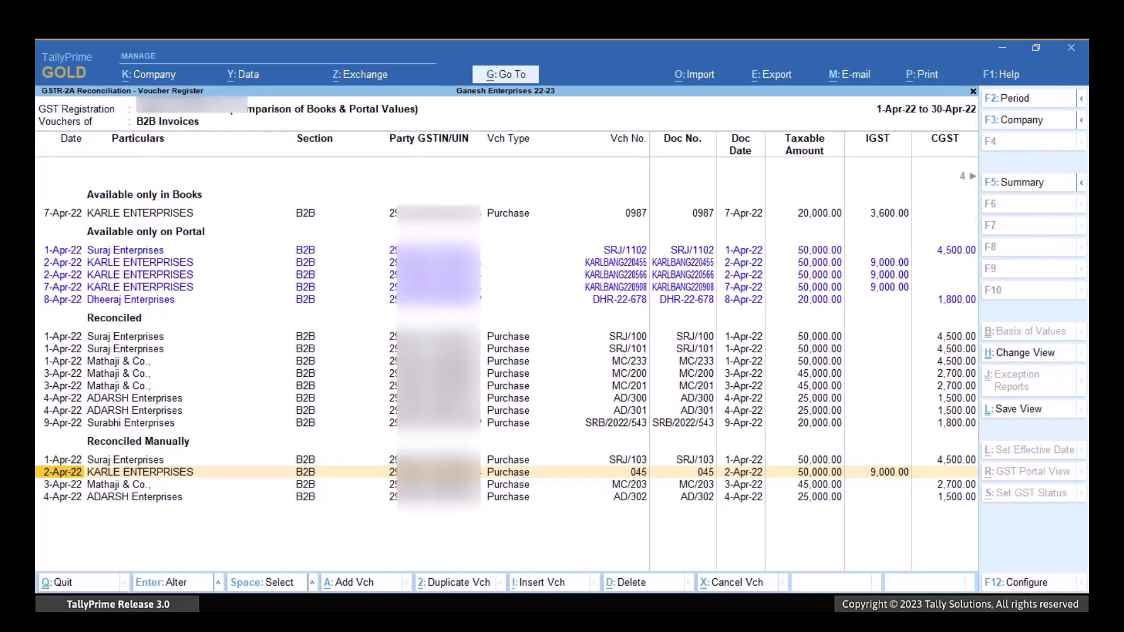